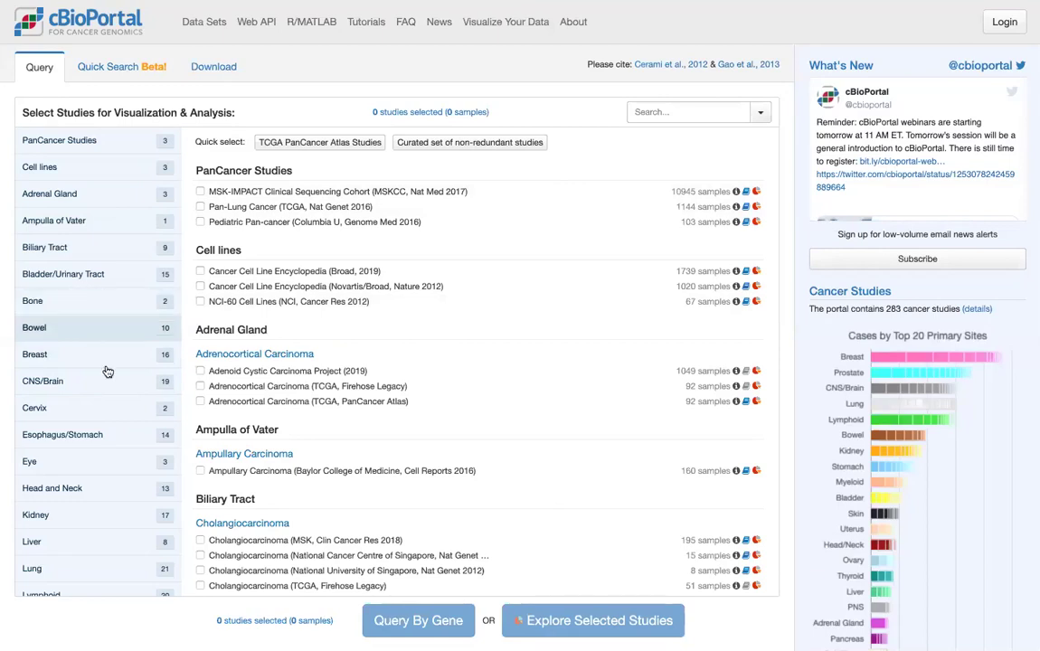
List the Breast studies and view the suggested search terms for studies
left_click(105, 359)
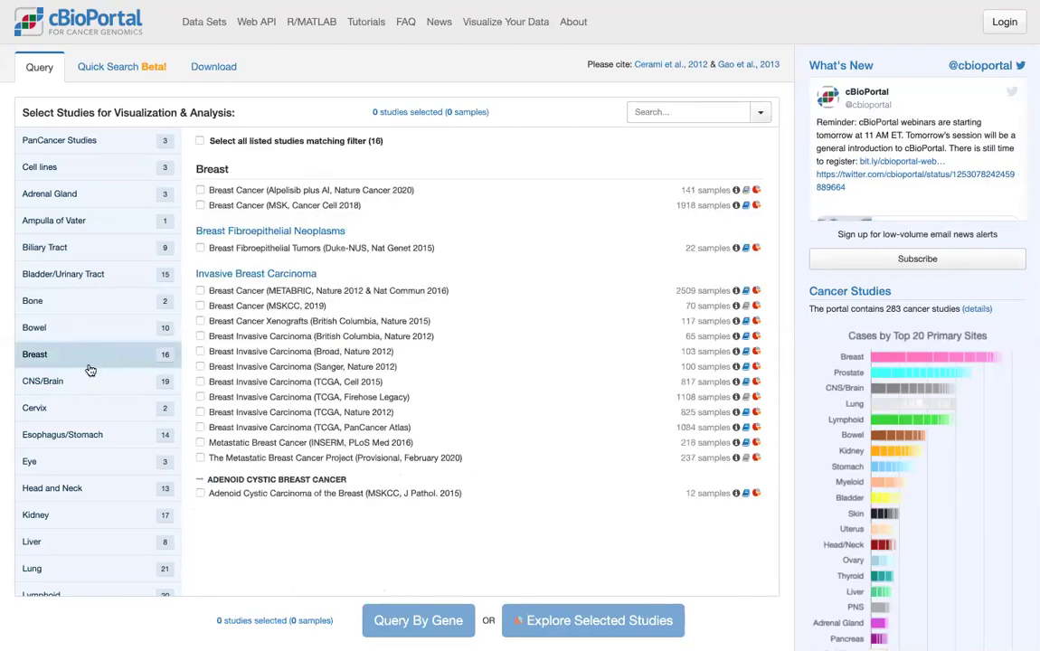
left_click(651, 115)
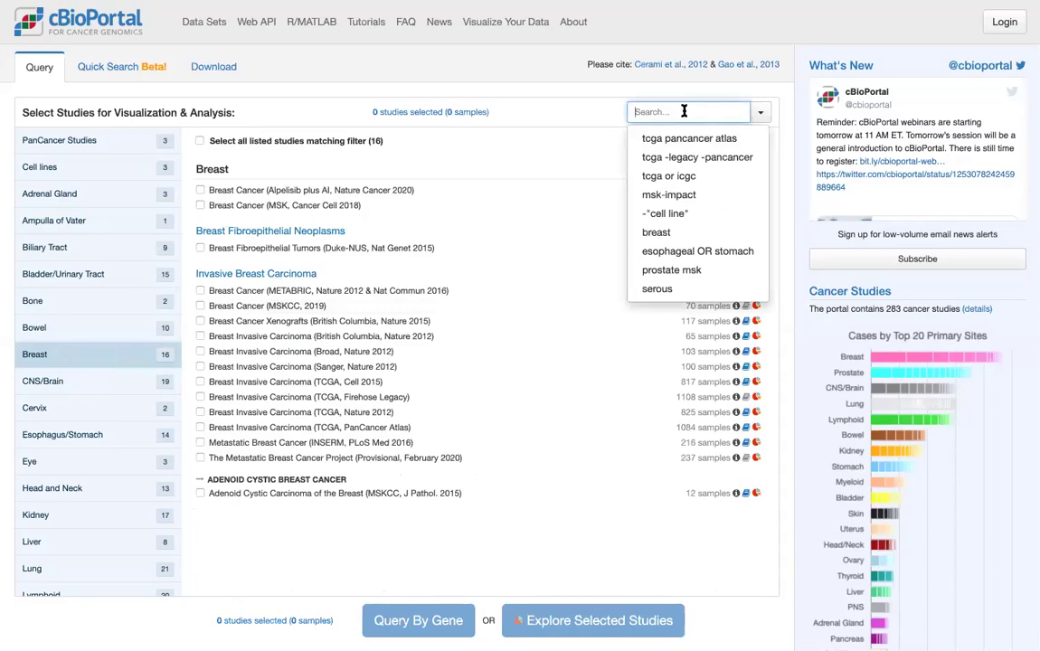
left_click(570, 131)
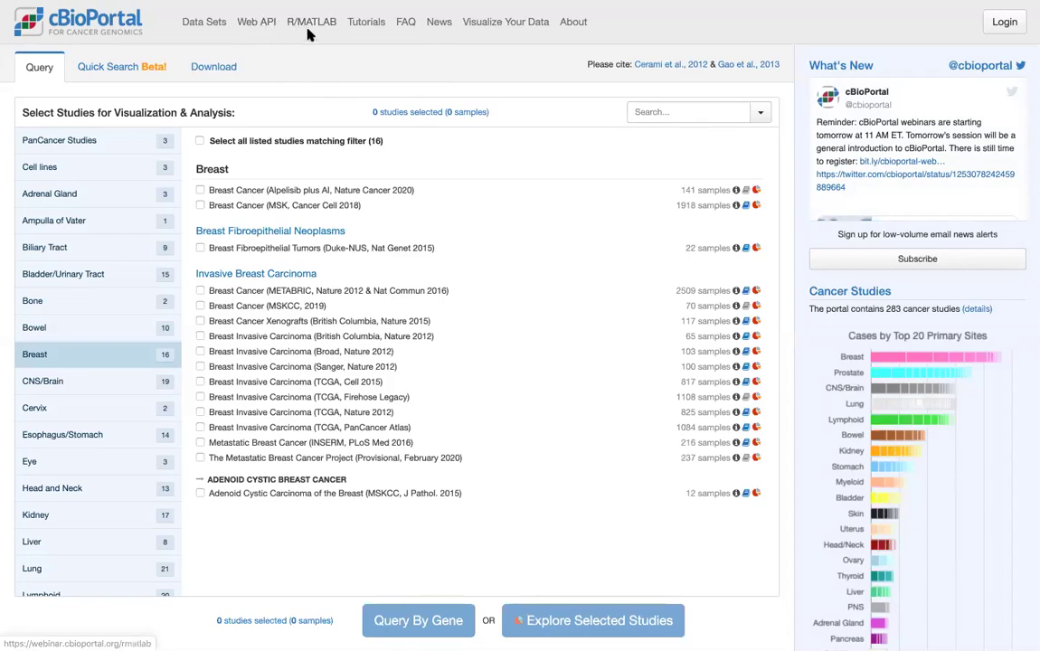
Open the Data Sets page, sort it by RNA-Seq sample count in descending order and search for "breast"
left_click(196, 25)
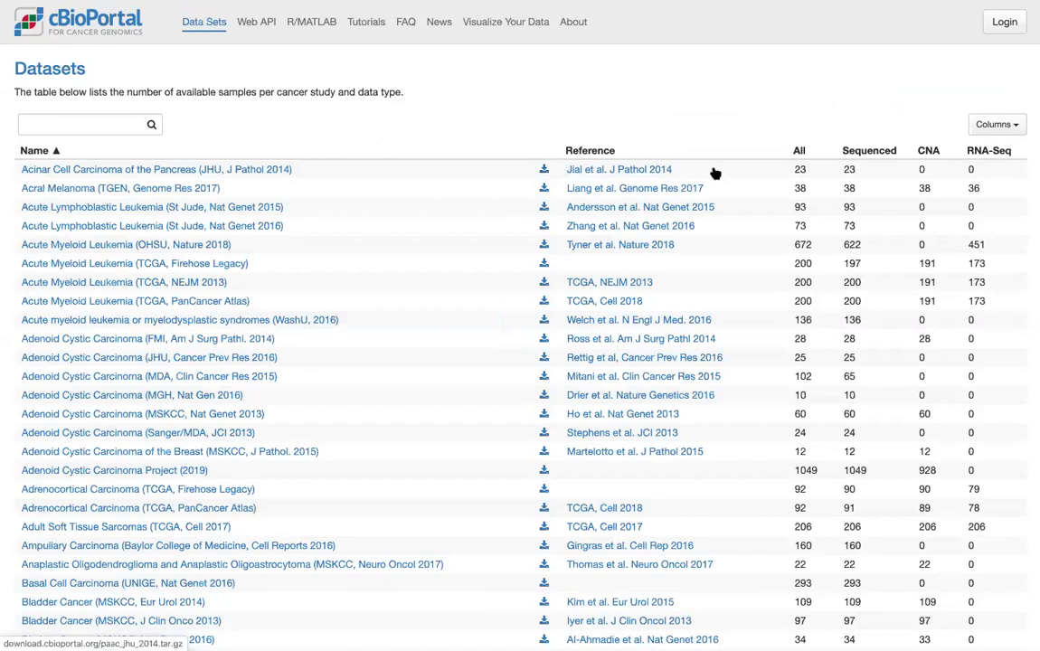
left_click(985, 152)
left_click(986, 152)
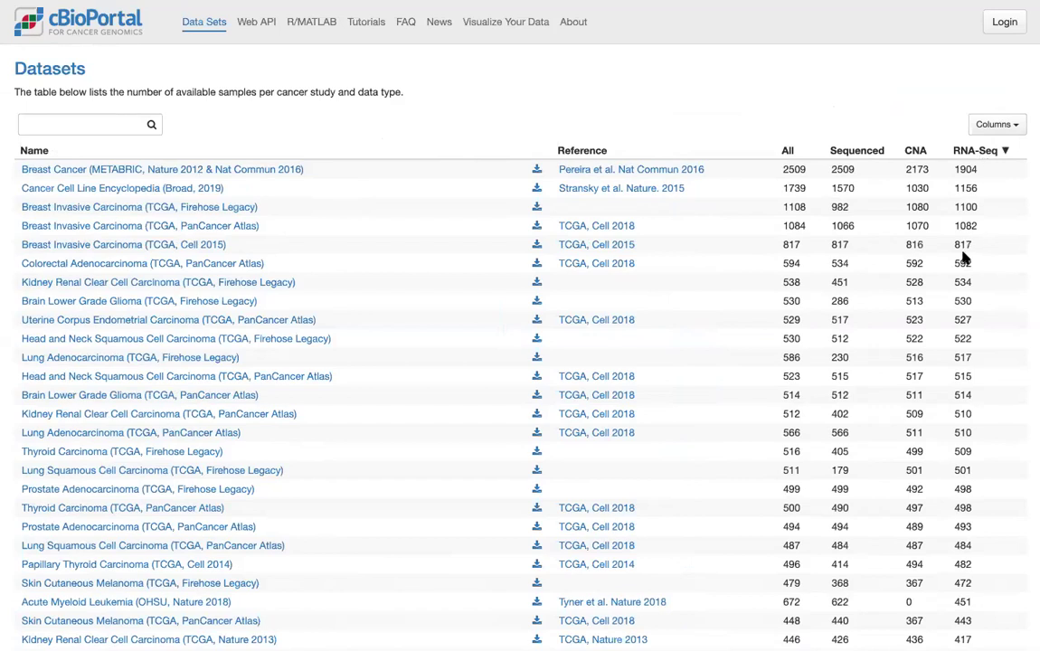
left_click(105, 125)
type("breast")
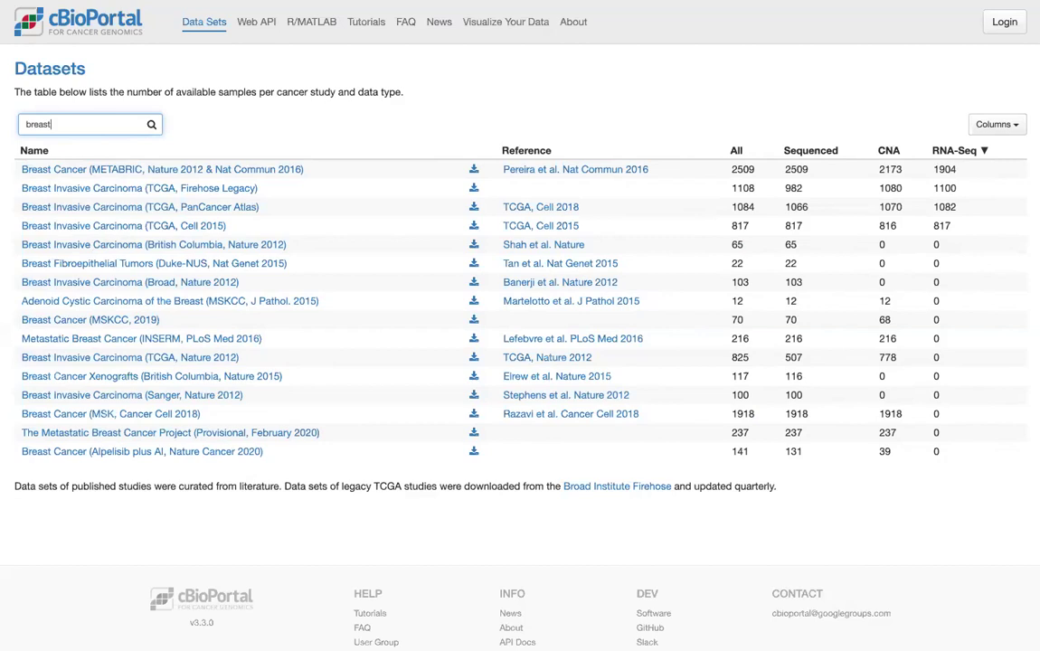
left_click(229, 135)
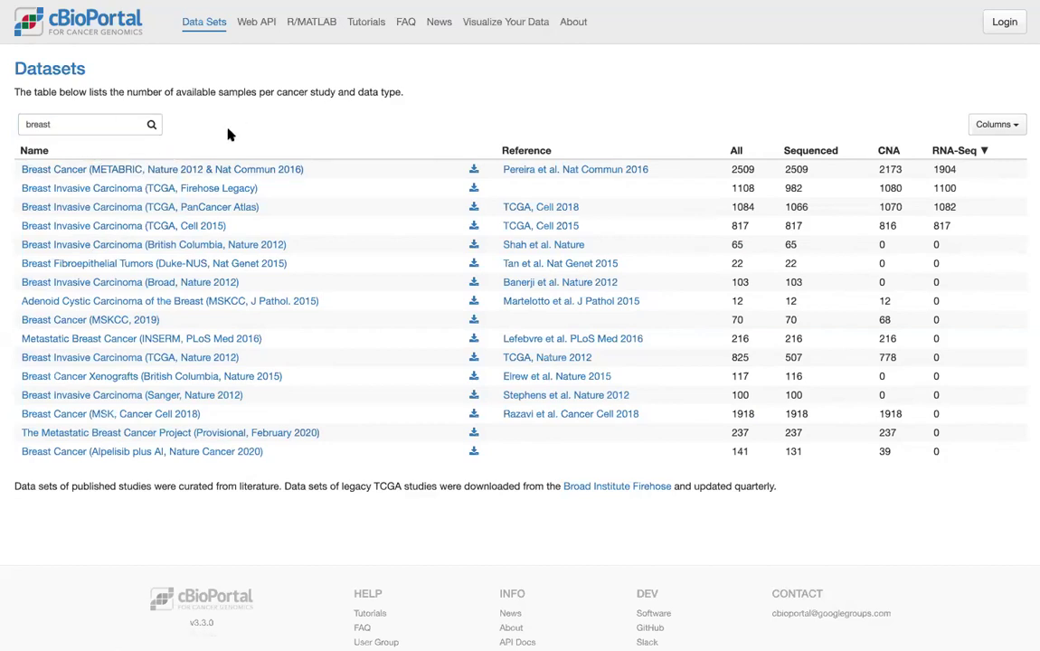
Return to the study query page, select Brain Lower Grade Glioma (TCGA, PanCancer Atlas) under CNS/Brain and explore it
left_click(100, 27)
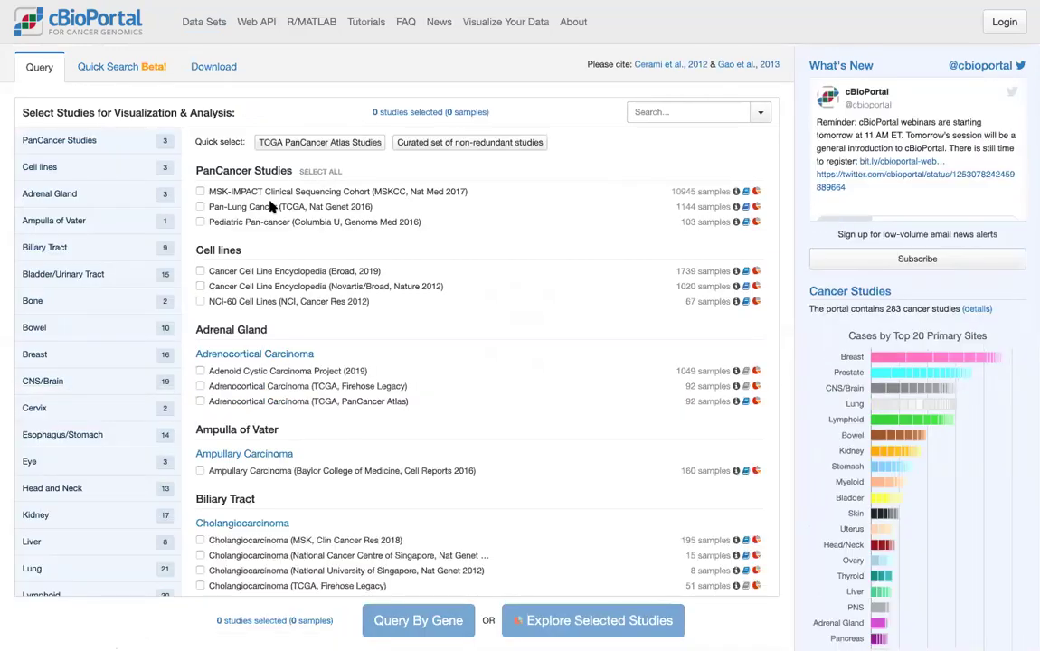
left_click(86, 384)
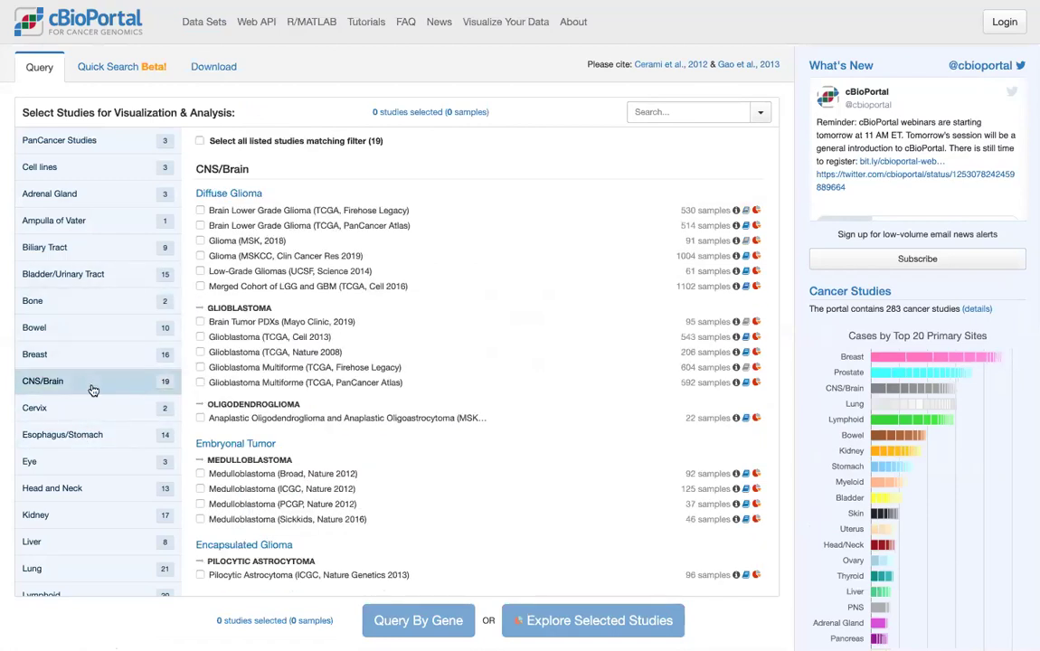
left_click(400, 228)
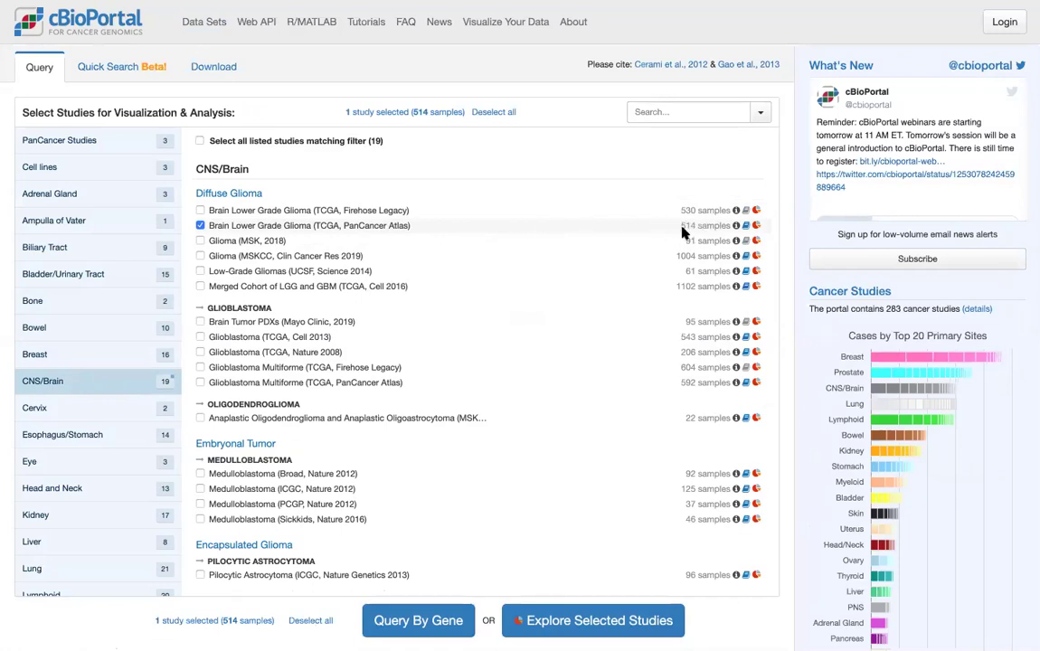
mouse_move(735, 227)
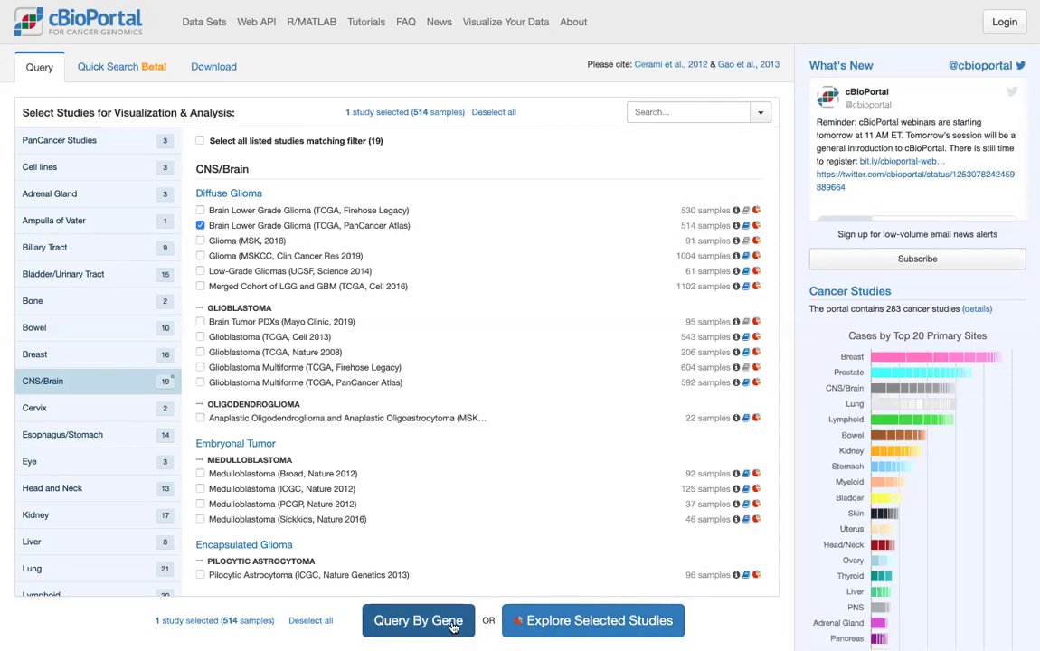
left_click(573, 622)
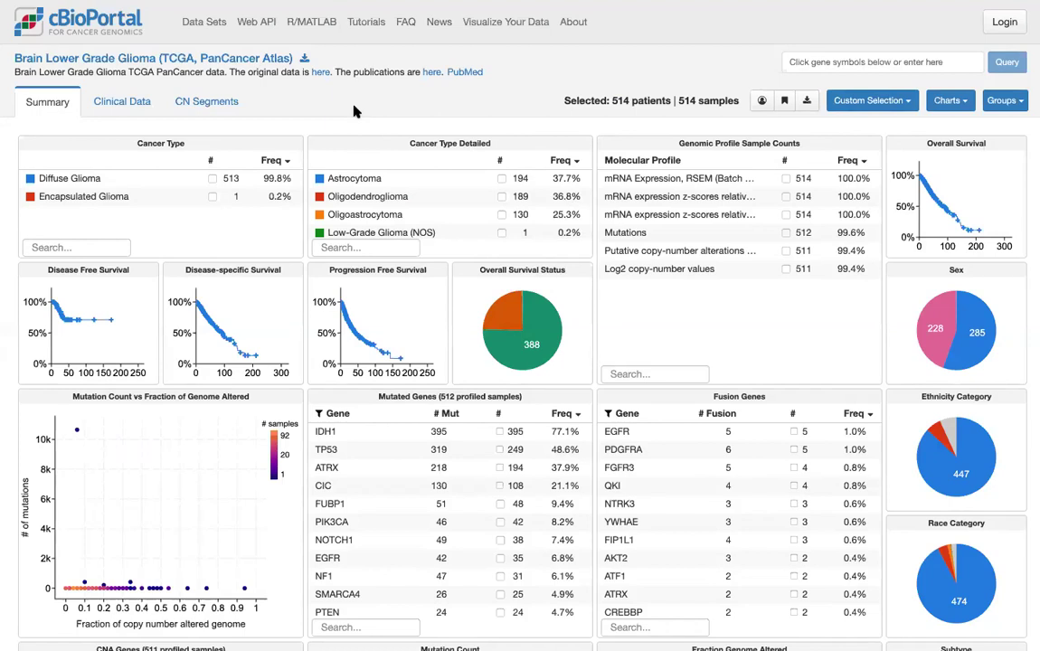
Examine the study summary's cancer types, survival plots, mutated genes, and clinical and genomic charts
mouse_move(432, 198)
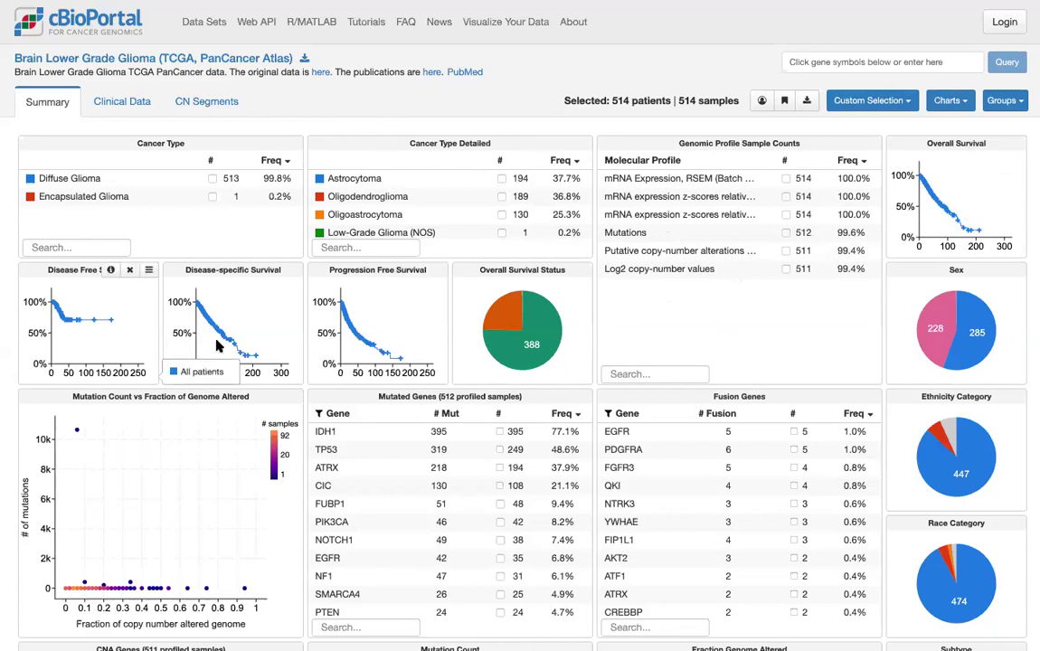
mouse_move(269, 353)
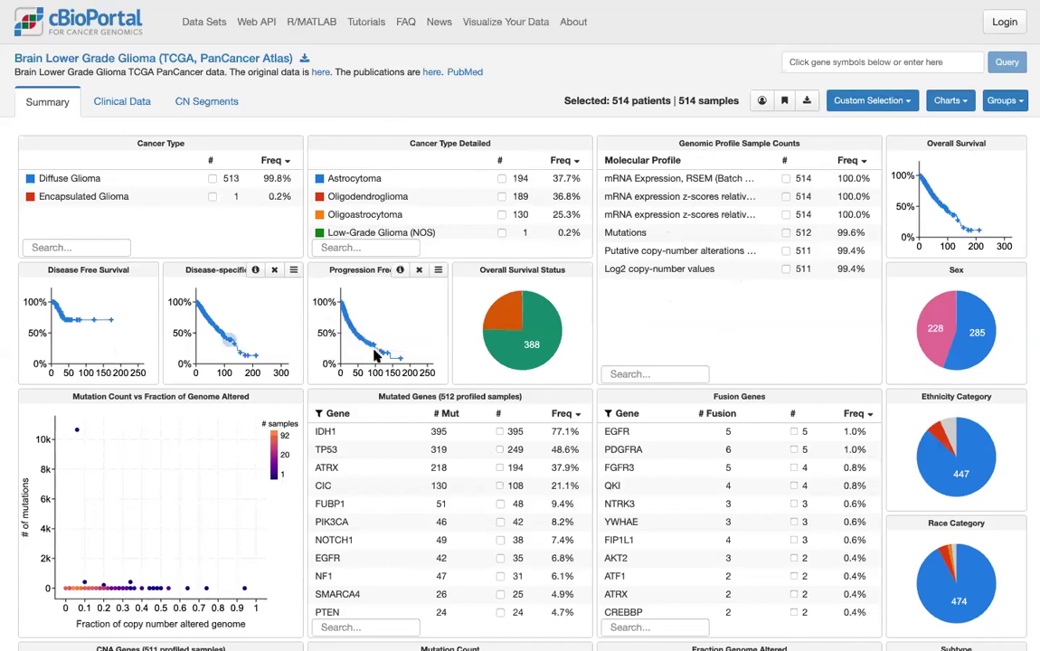
mouse_move(371, 356)
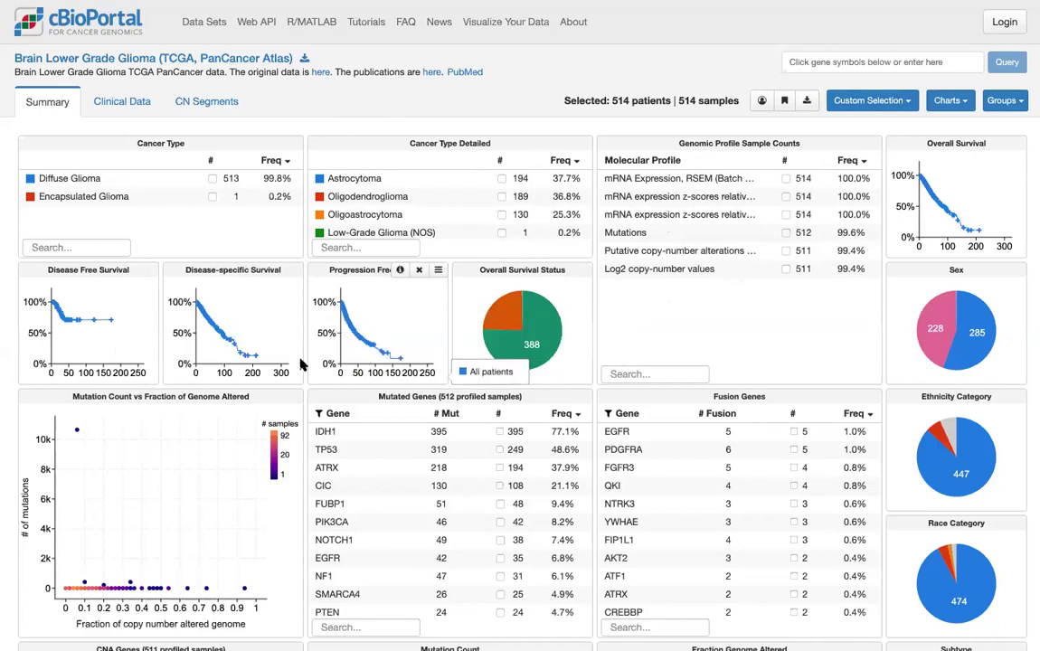
scroll(291, 367, "down", 1)
scroll(292, 366, "down", 6)
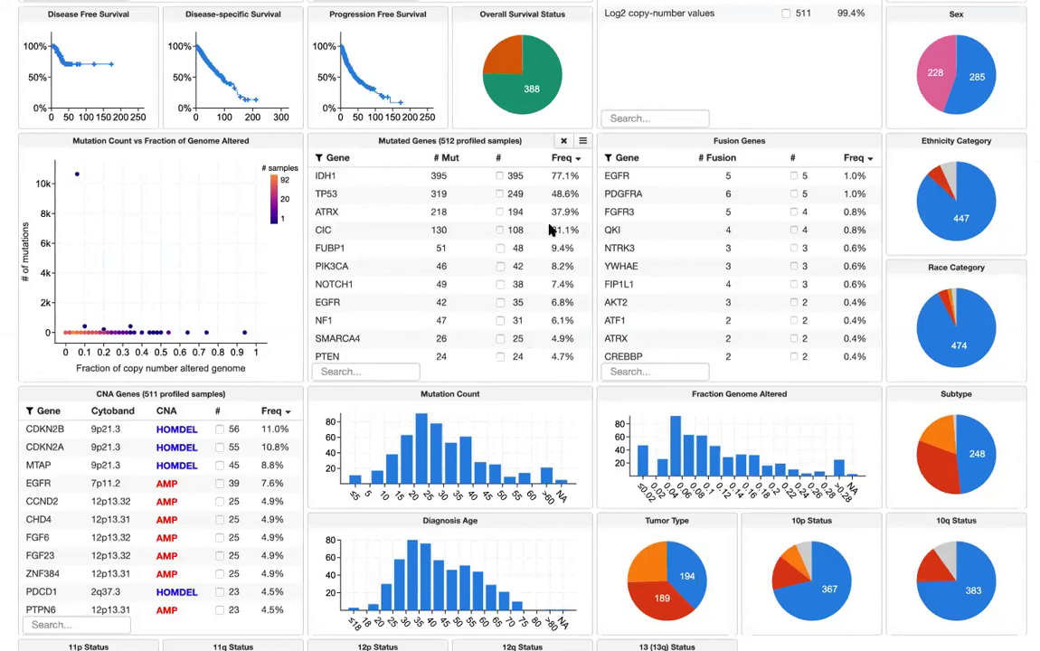
scroll(462, 228, "down", 1)
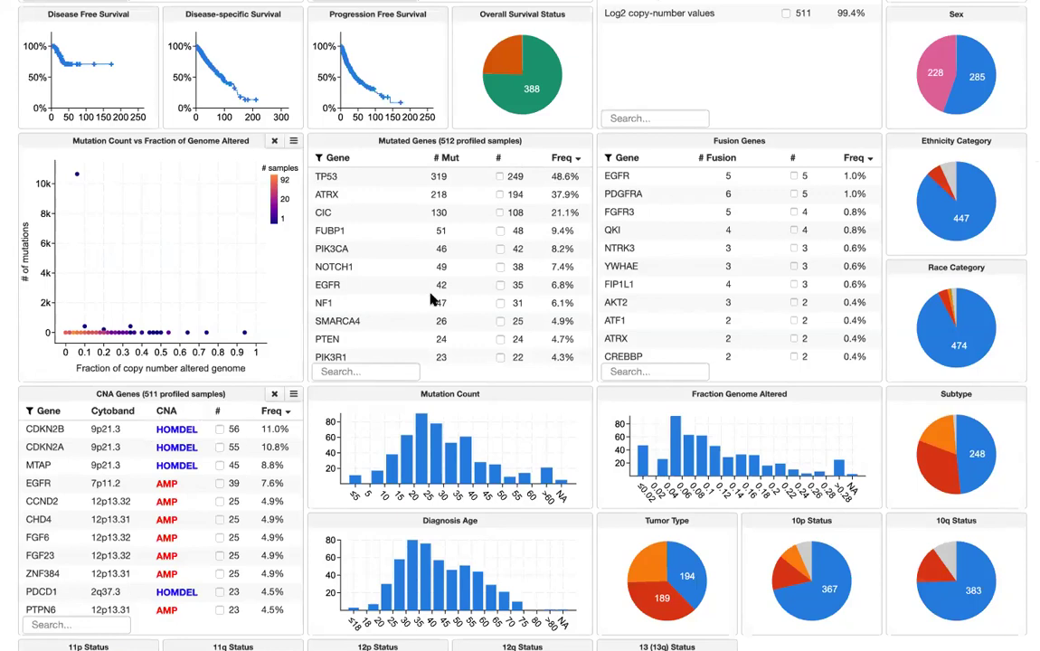
scroll(435, 289, "up", 1)
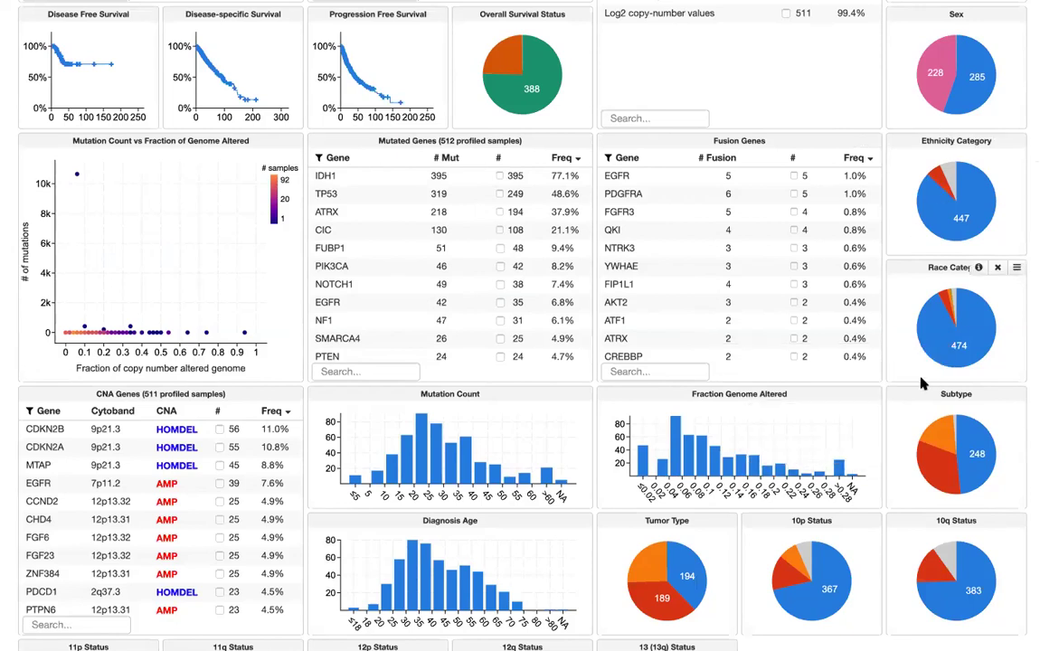
mouse_move(931, 375)
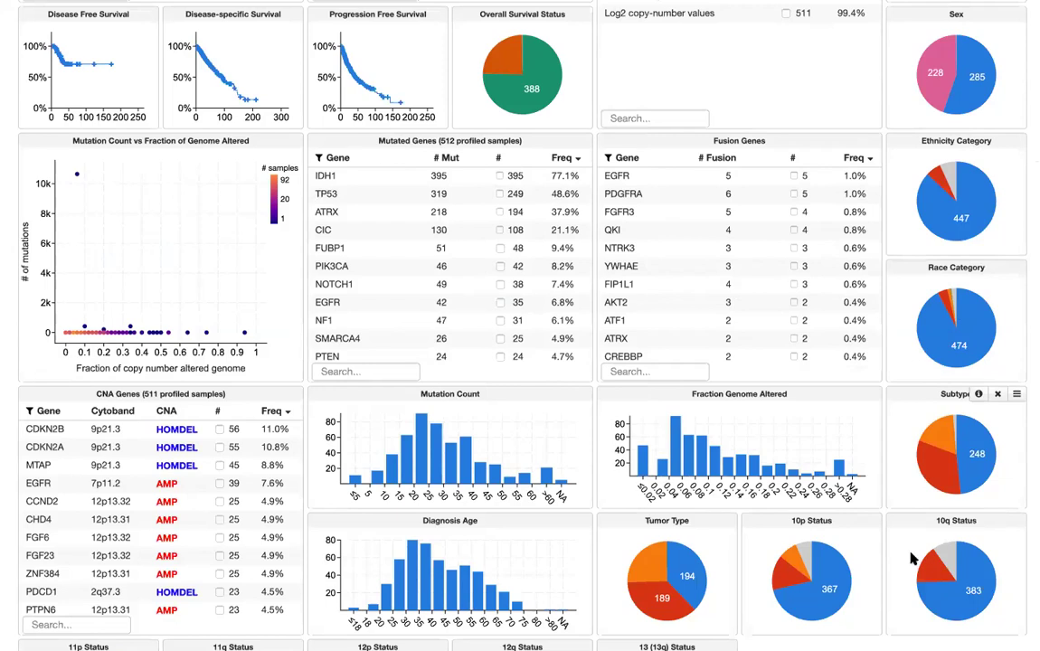
mouse_move(608, 559)
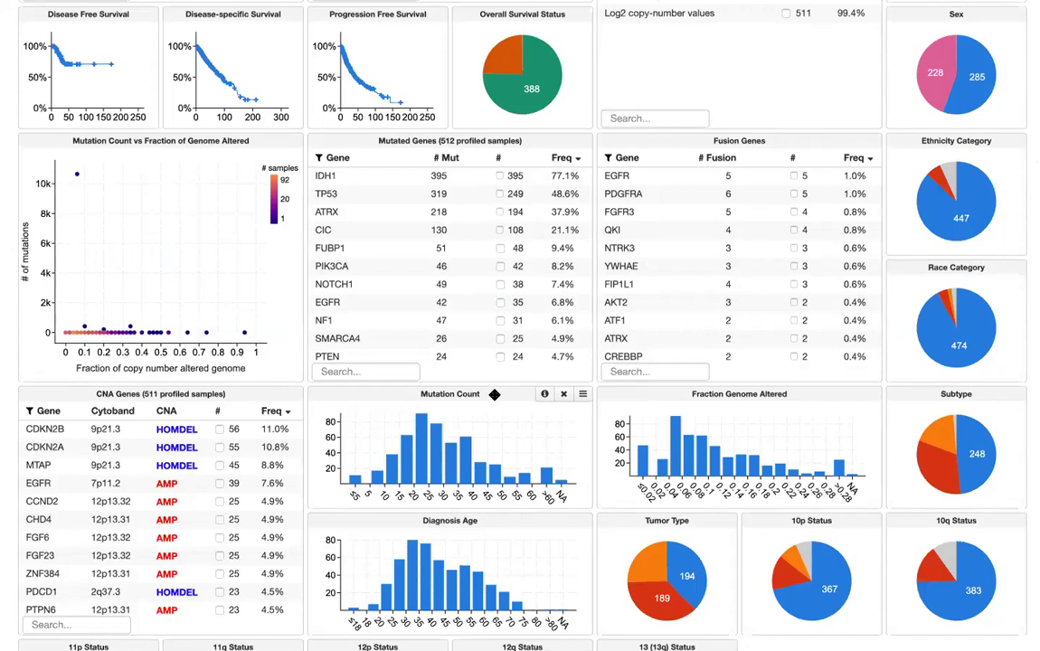
Move the CNA Genes table beside Mutated Genes and remove the Fusion Genes table from the summary
left_click_drag(172, 395, 641, 367)
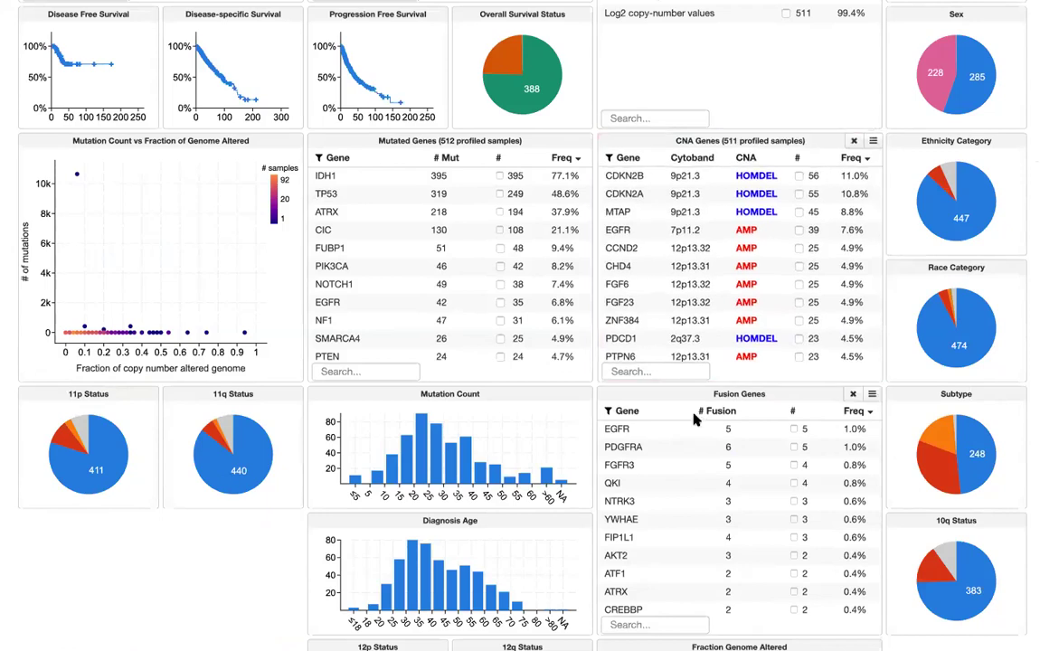
left_click(852, 394)
scroll(860, 399, "up", 3)
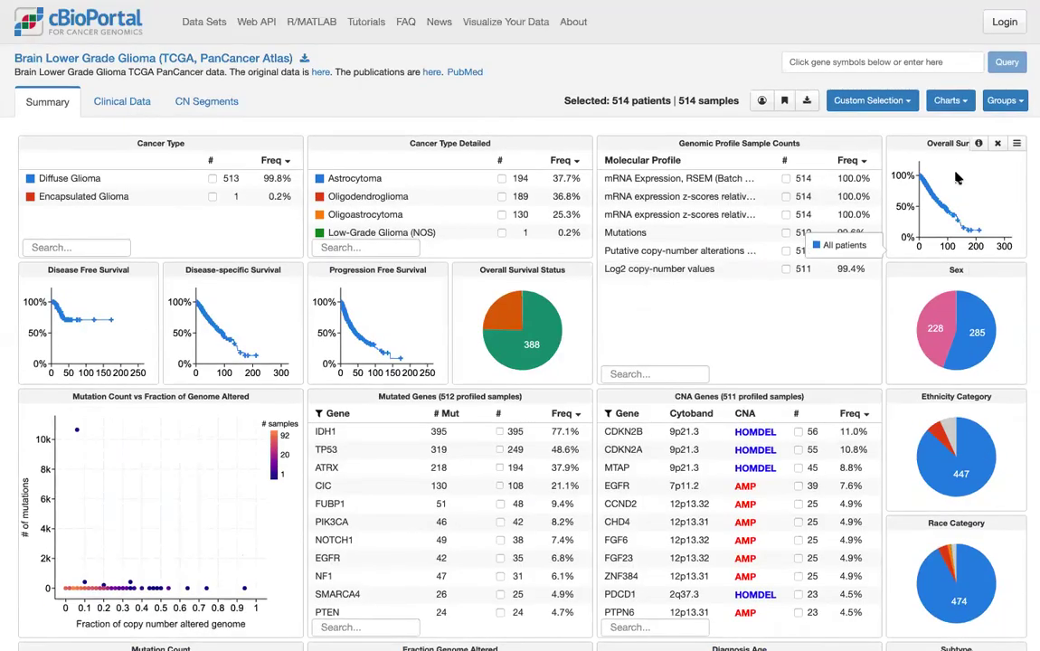
View the list of clinical charts that can be added to the summary
left_click(955, 104)
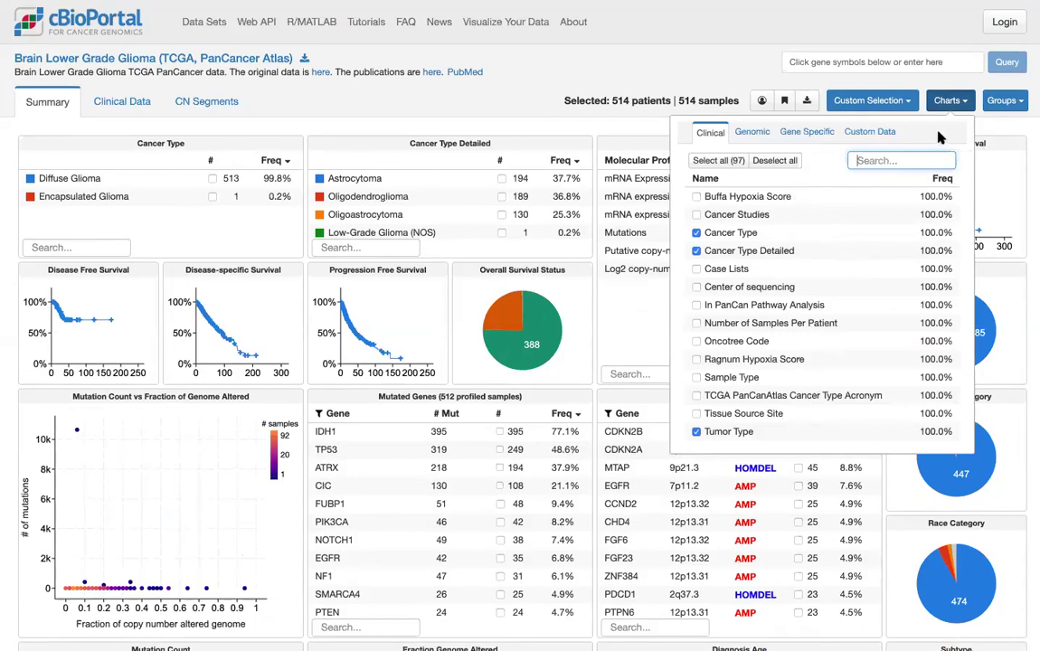
left_click(953, 101)
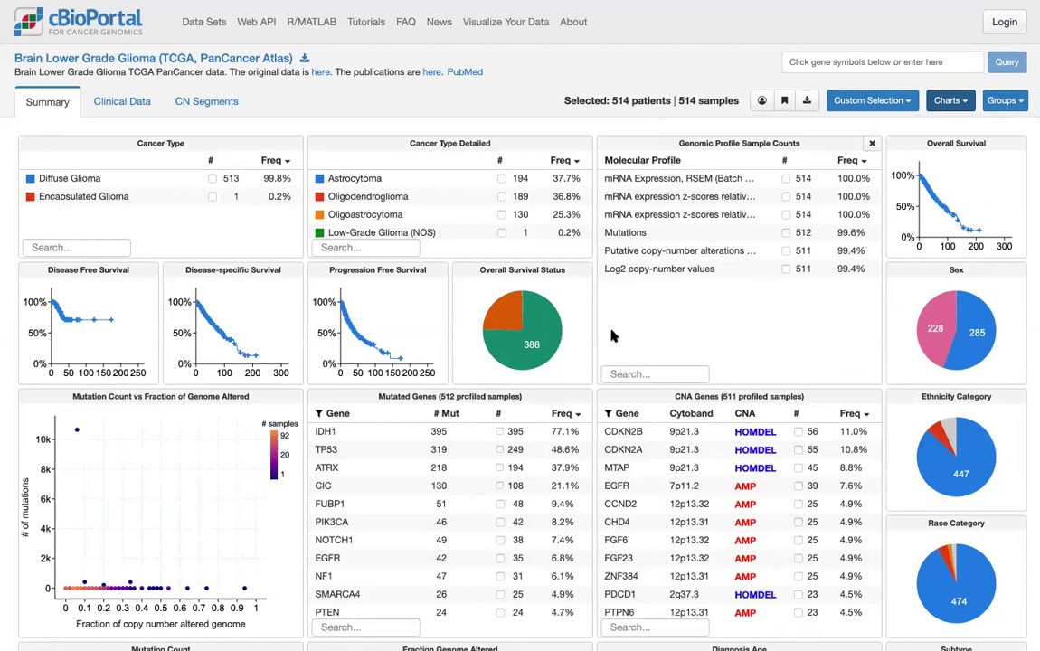
left_click(583, 270)
Filter the study to samples with EGFR amplification using the CNA Genes table
scroll(633, 416, "down", 1)
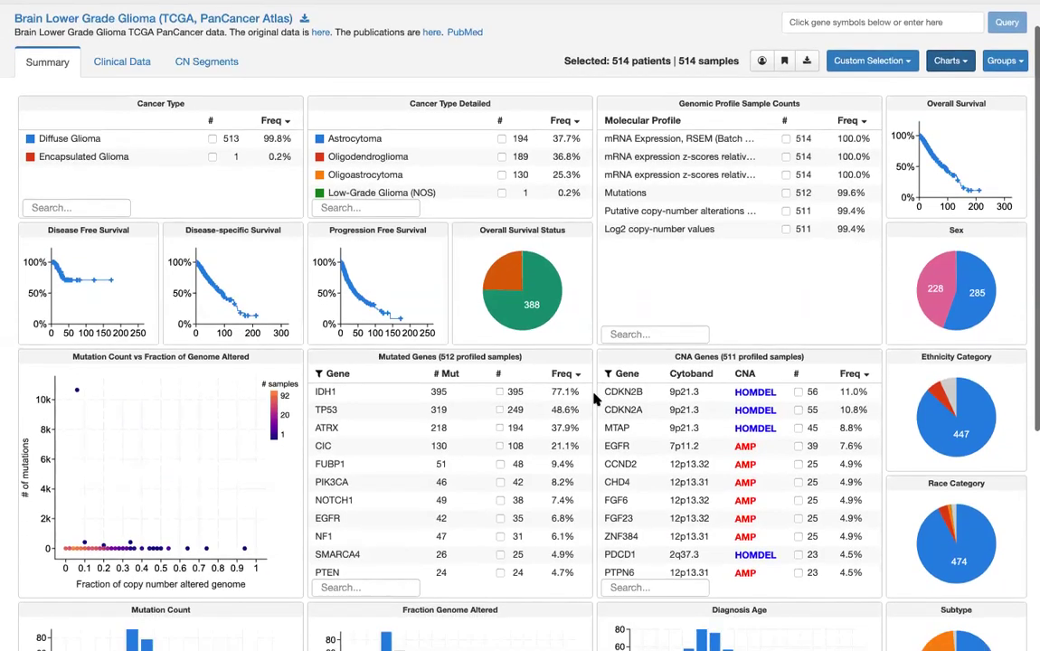
left_click(799, 445)
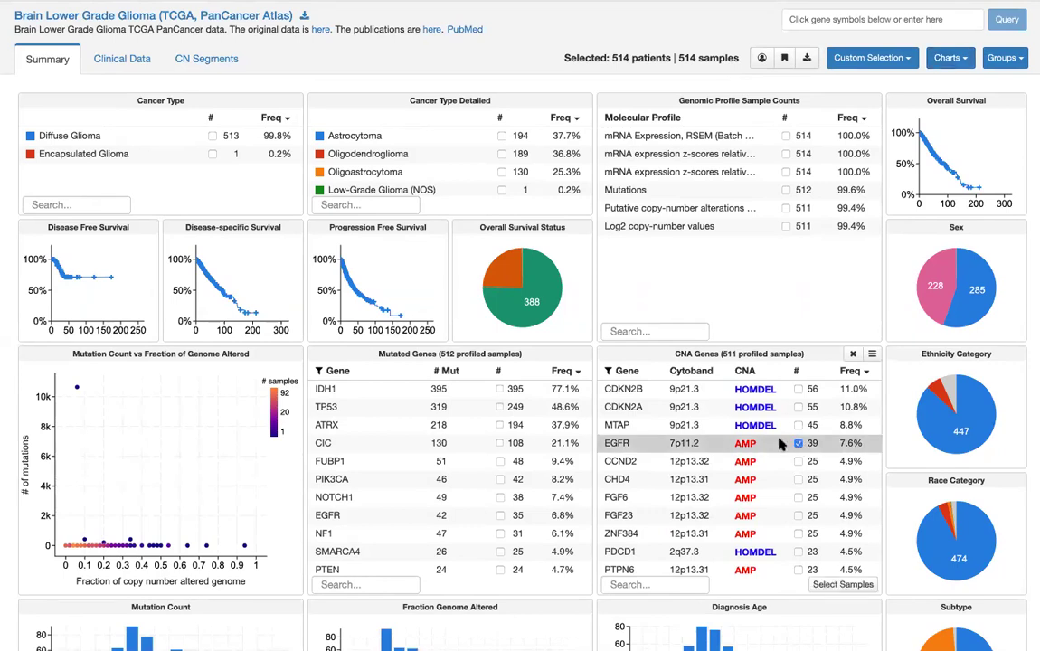
left_click(838, 586)
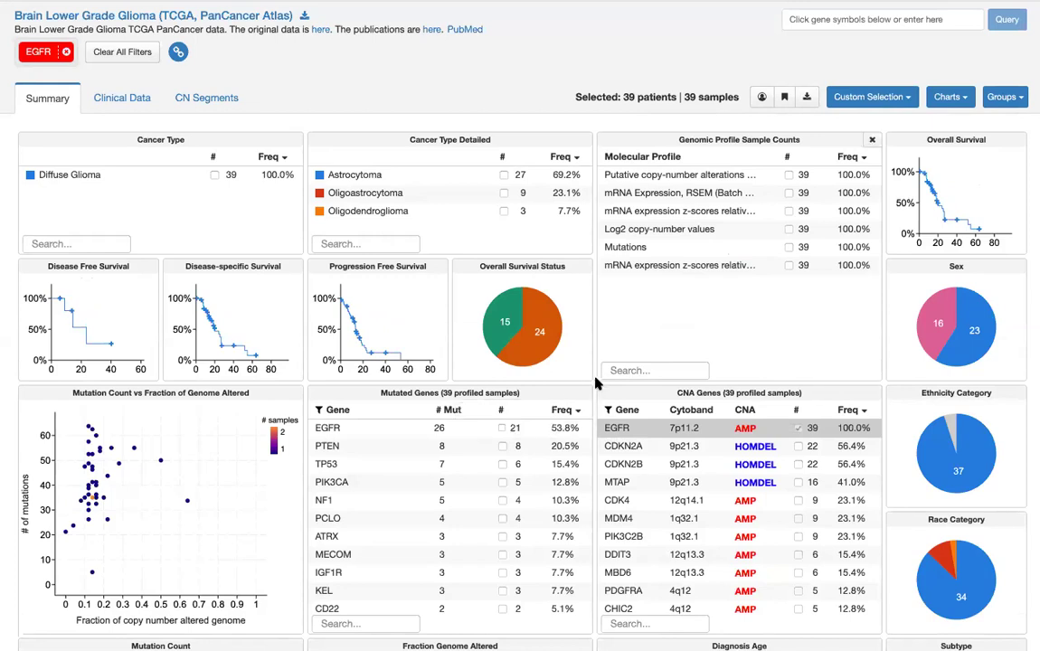
Restrict the EGFR-amplified samples to those with a Mutation Count above 45
scroll(597, 381, "down", 1)
scroll(597, 384, "down", 5)
scroll(597, 385, "up", 2)
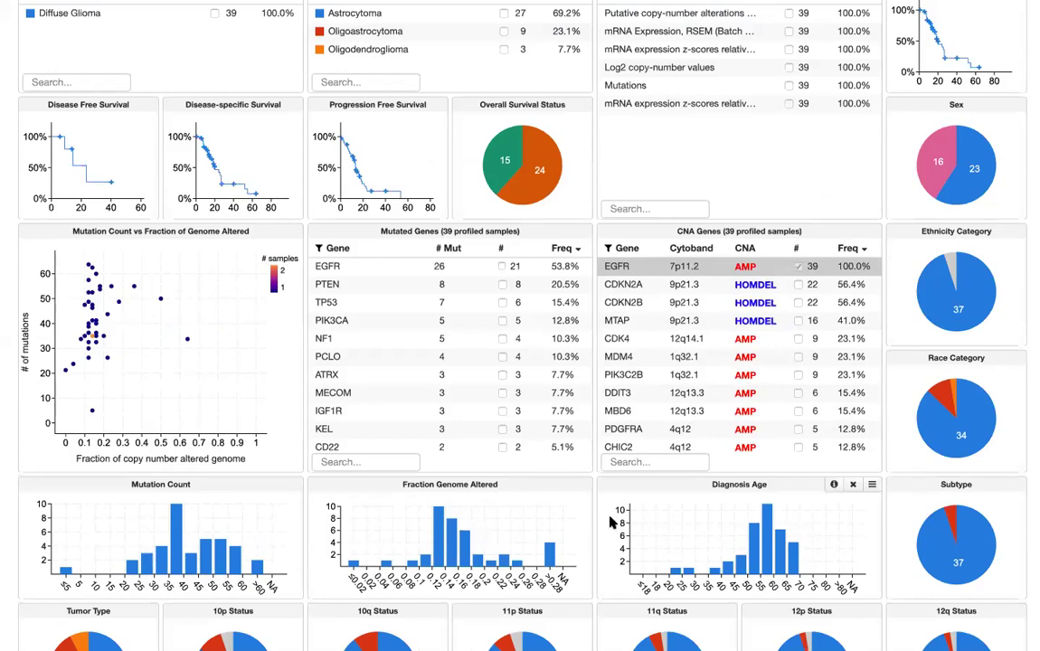
scroll(611, 522, "down", 1)
scroll(542, 453, "down", 2)
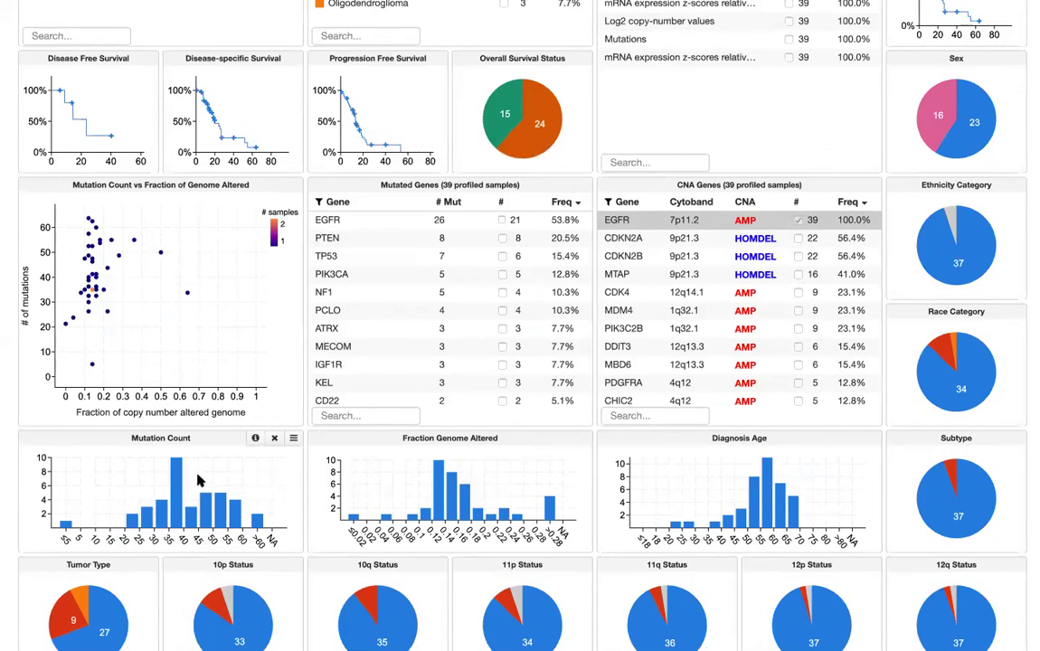
left_click_drag(196, 484, 267, 494)
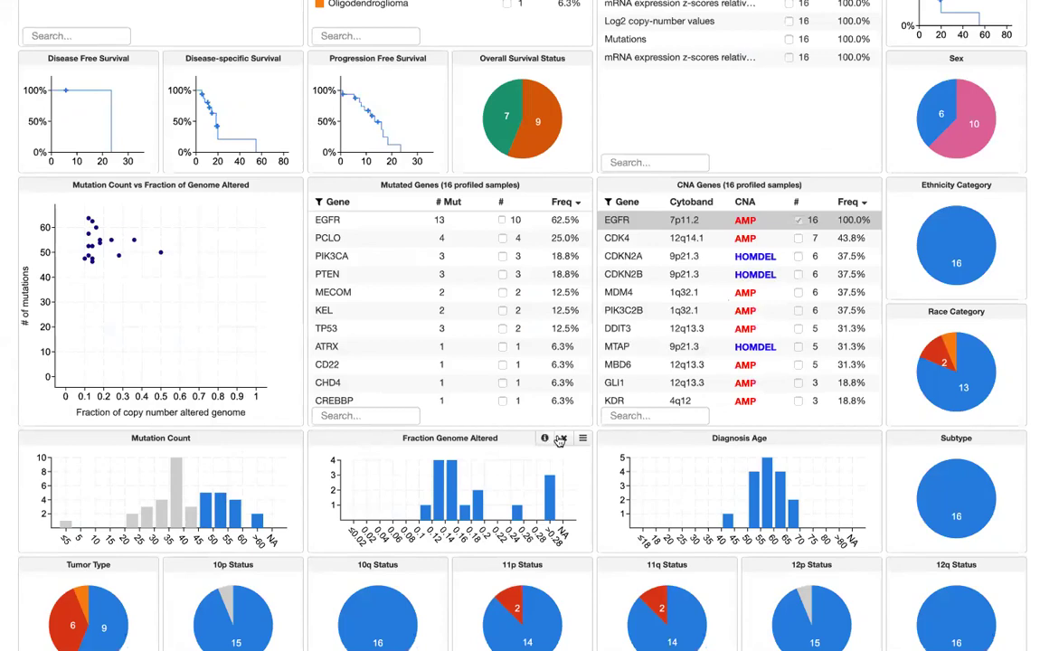
Review the applied filters, then inspect the Overall Survival Status chart's breakdown and its available chart options
scroll(602, 443, "up", 3)
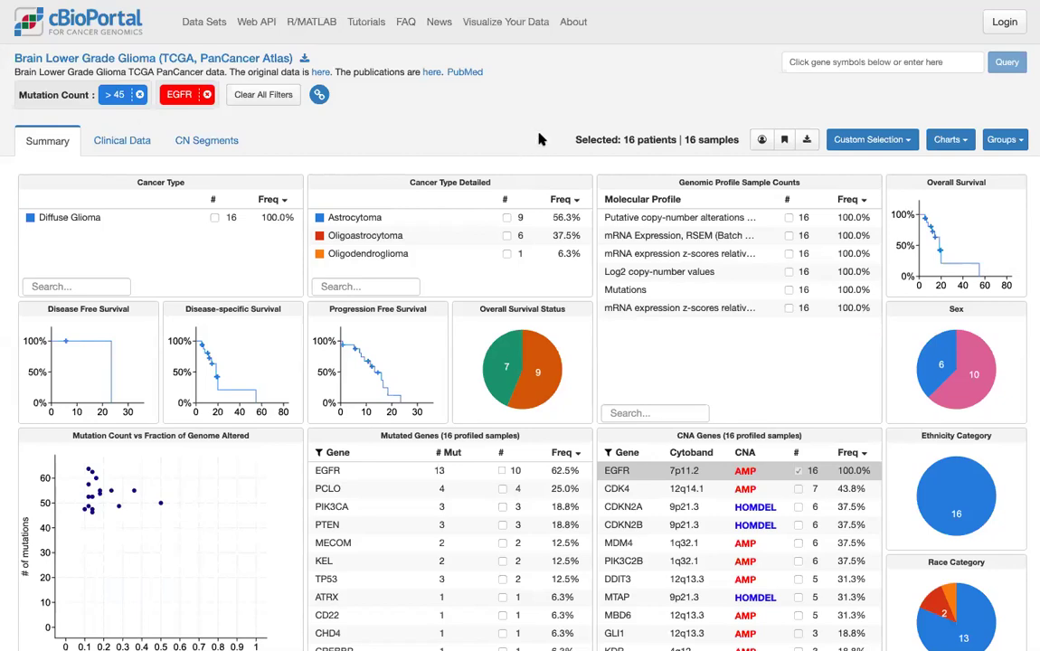
scroll(539, 137, "down", 1)
scroll(541, 134, "down", 1)
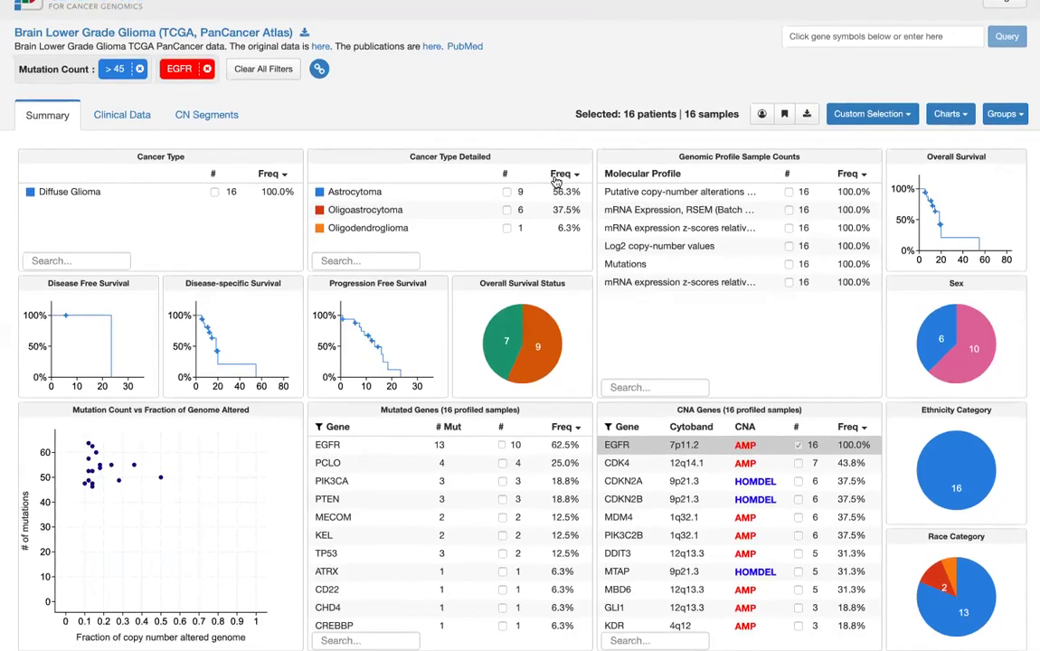
mouse_move(534, 331)
mouse_move(518, 353)
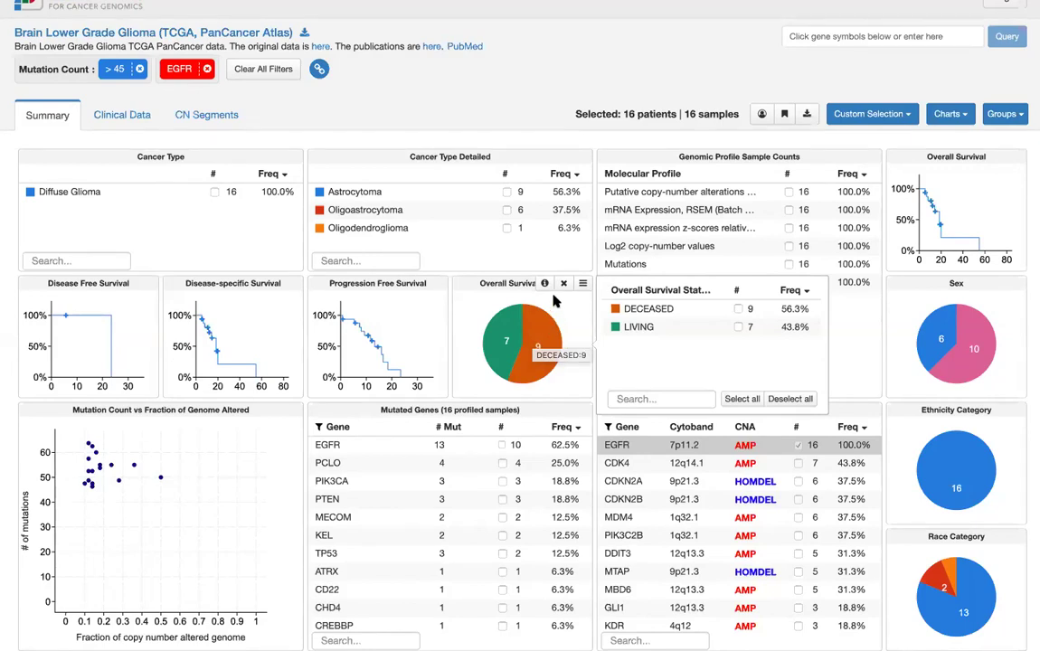
mouse_move(545, 286)
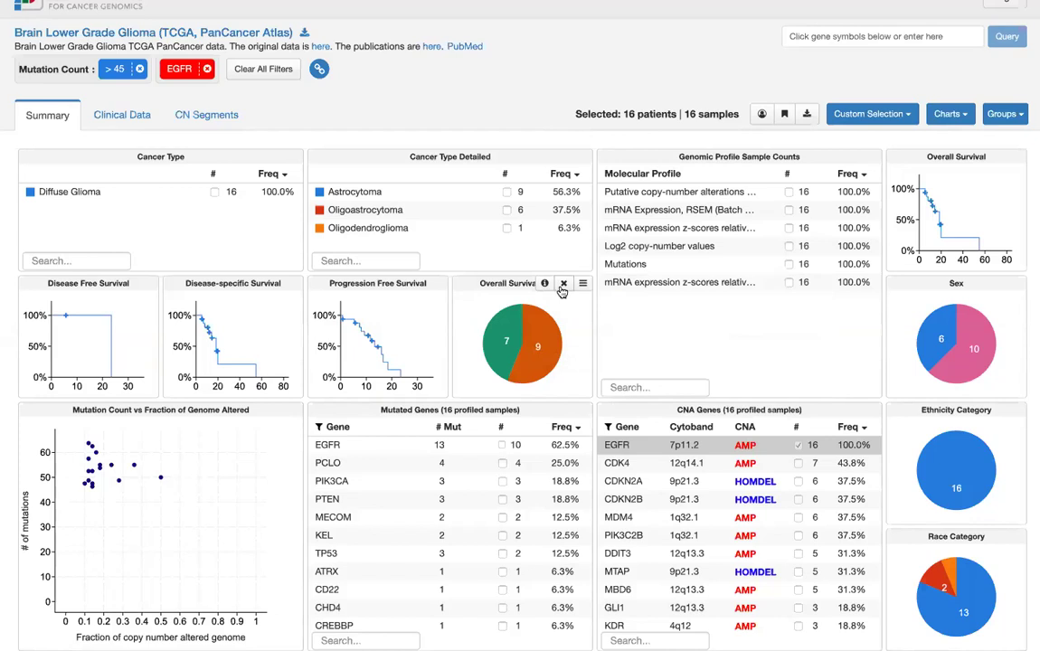
mouse_move(585, 288)
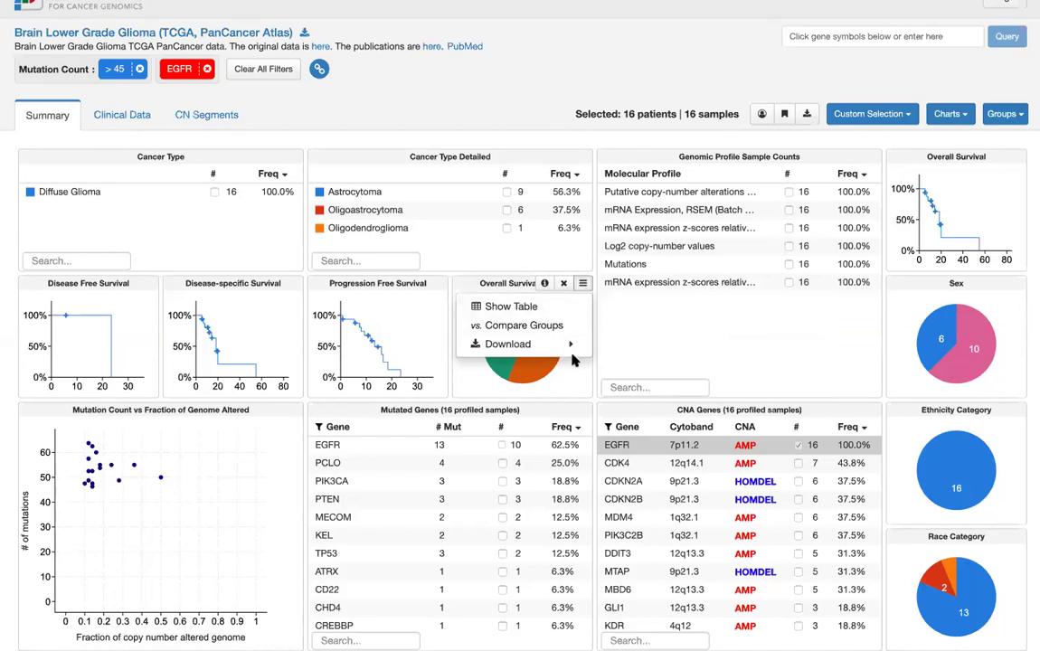
Look over the summary charts for the EGFR-amplified samples with Mutation Count above 45, including Overall Survival Status and Mutated Genes
mouse_move(571, 378)
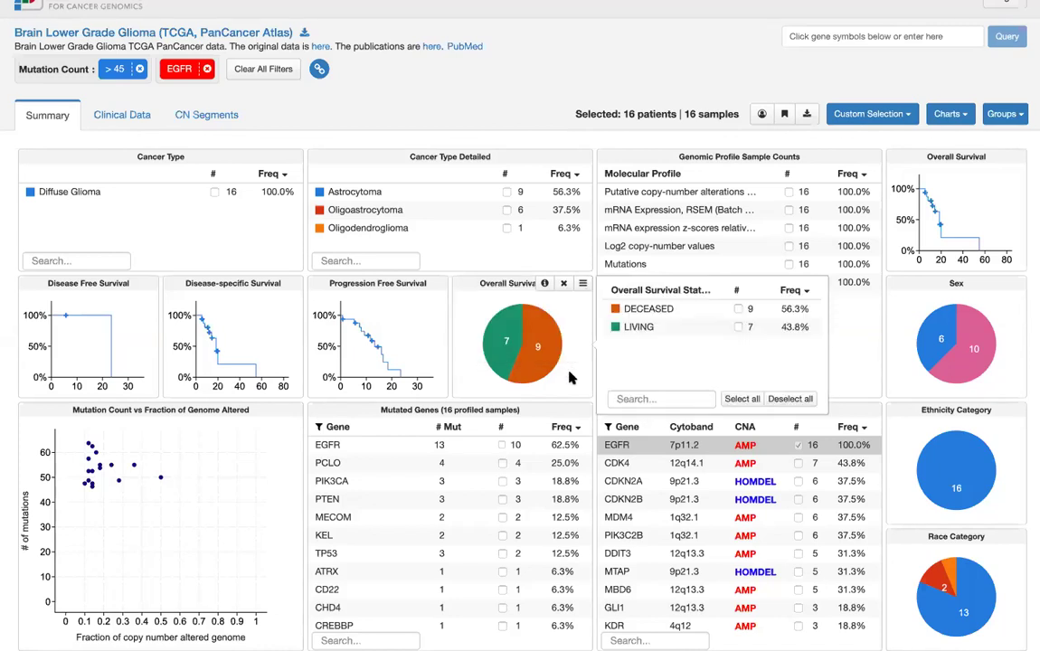
scroll(570, 371, "down", 1)
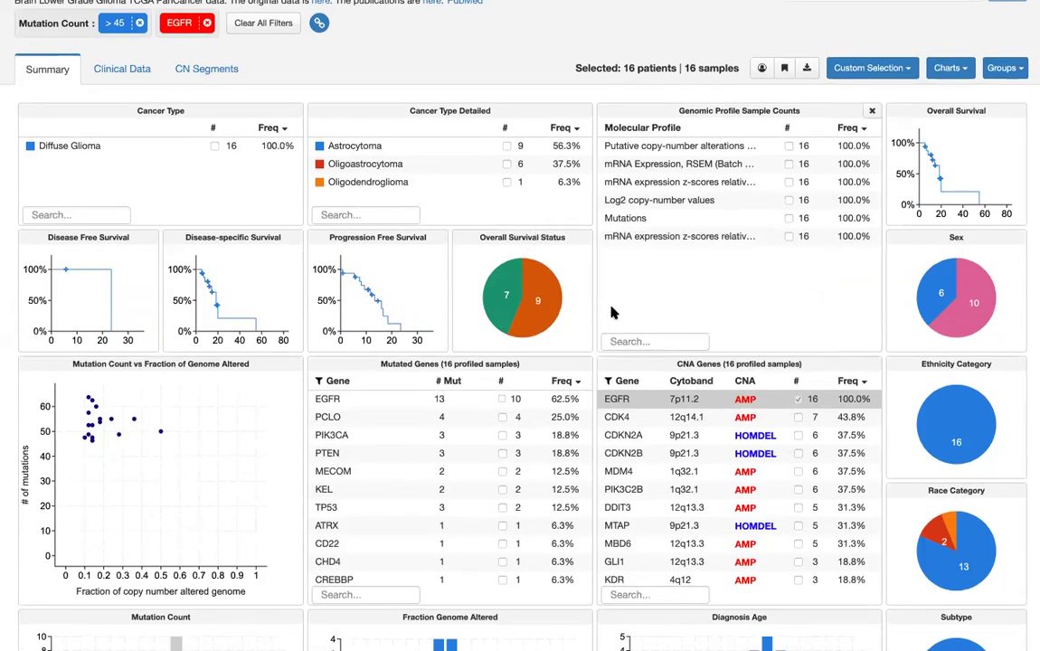
scroll(604, 324, "up", 2)
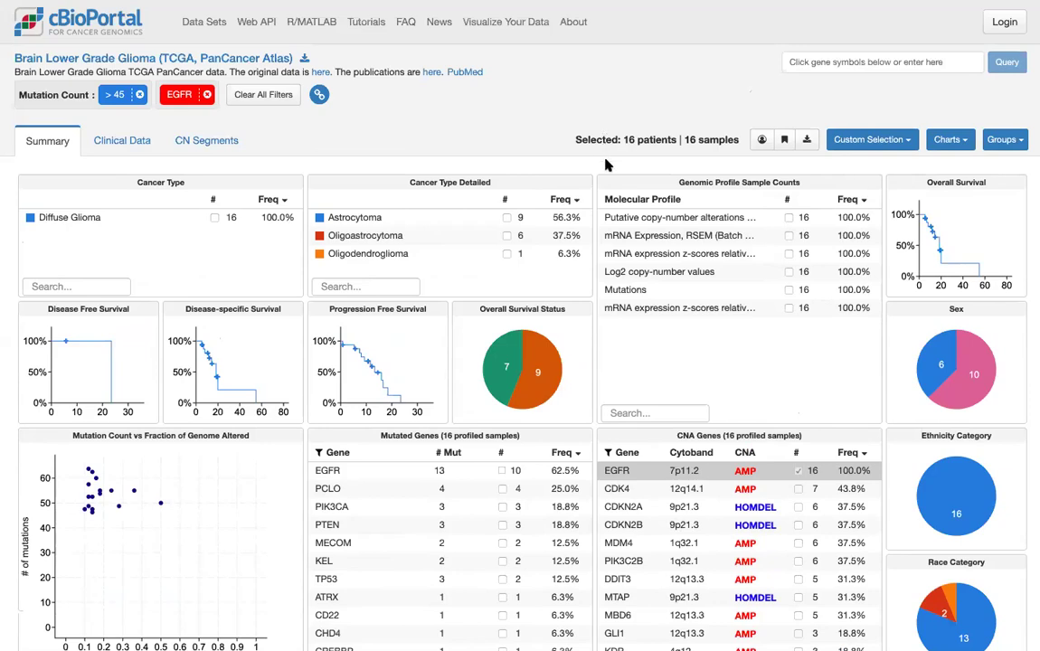
scroll(601, 174, "down", 2)
scroll(596, 181, "up", 2)
scroll(541, 155, "down", 1)
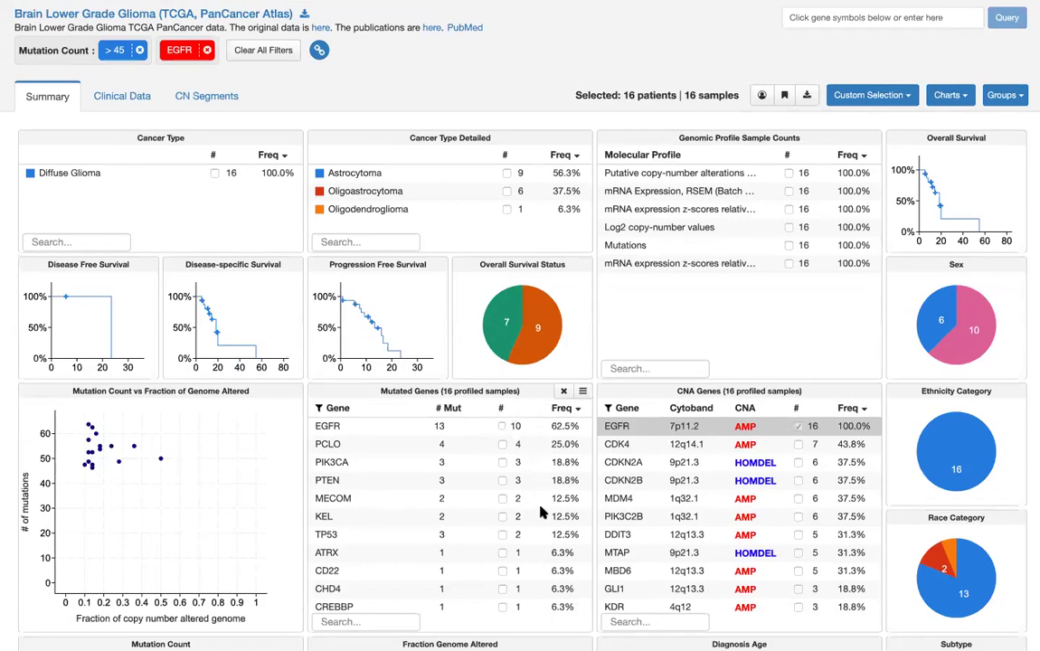
scroll(599, 453, "up", 2)
left_click(583, 436)
mouse_move(583, 464)
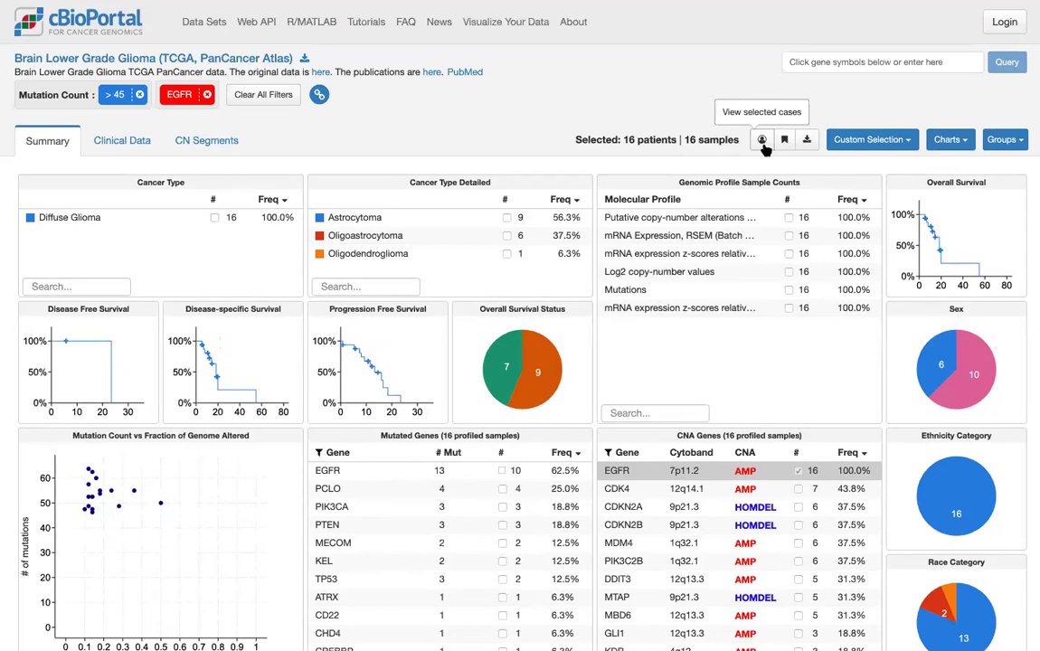
View the selected cases in the patient view and examine the first patient's mutations, copy number alterations and clinical data
left_click(763, 142)
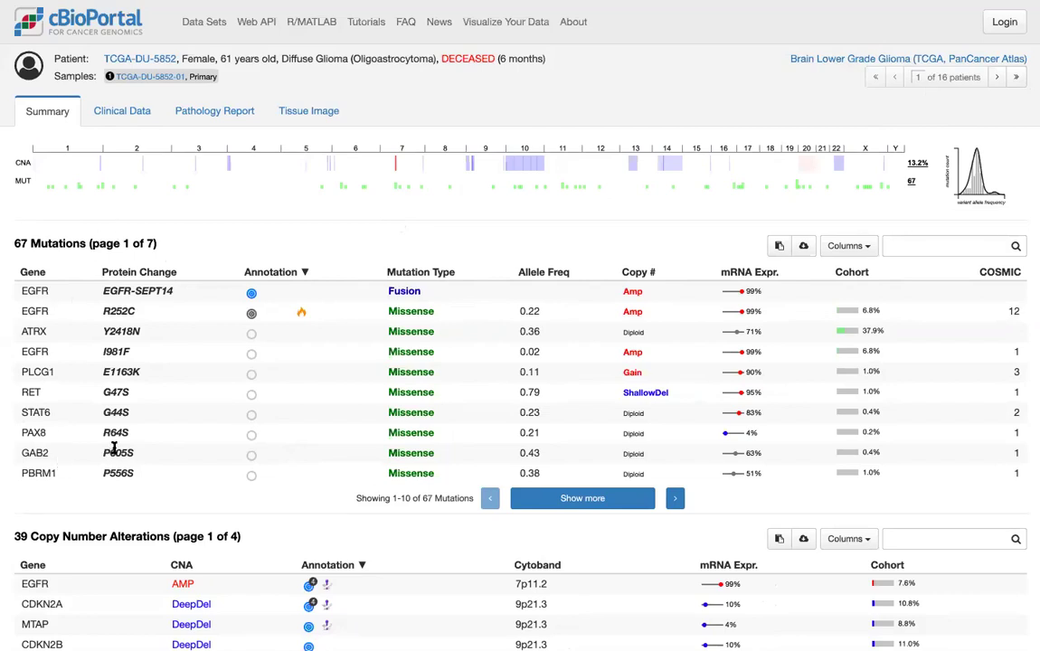
scroll(114, 449, "down", 3)
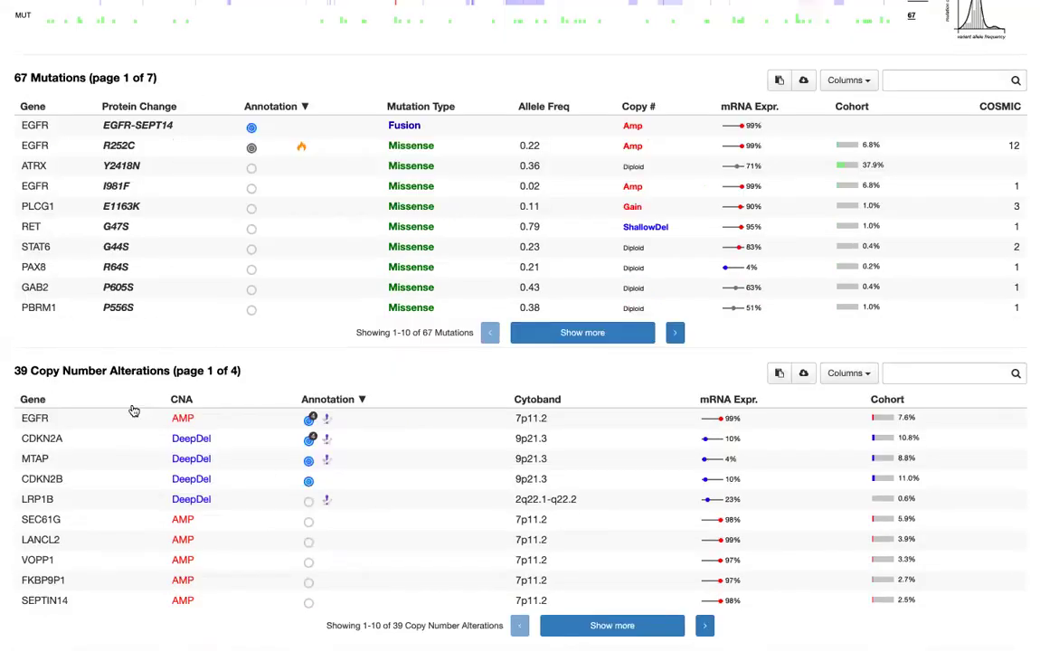
scroll(132, 288, "up", 3)
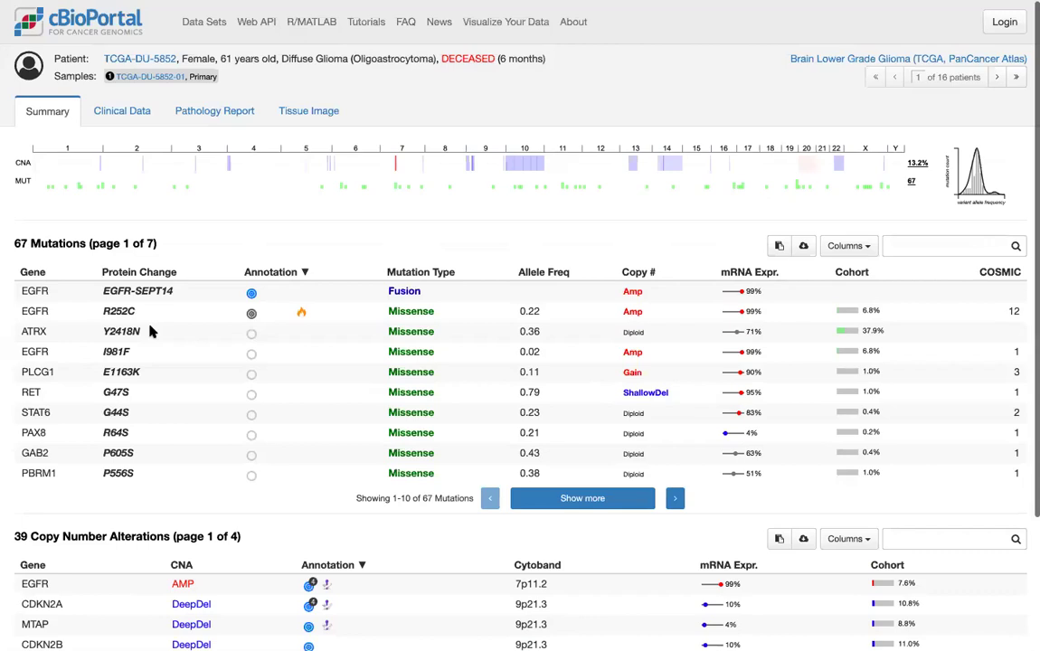
left_click(127, 118)
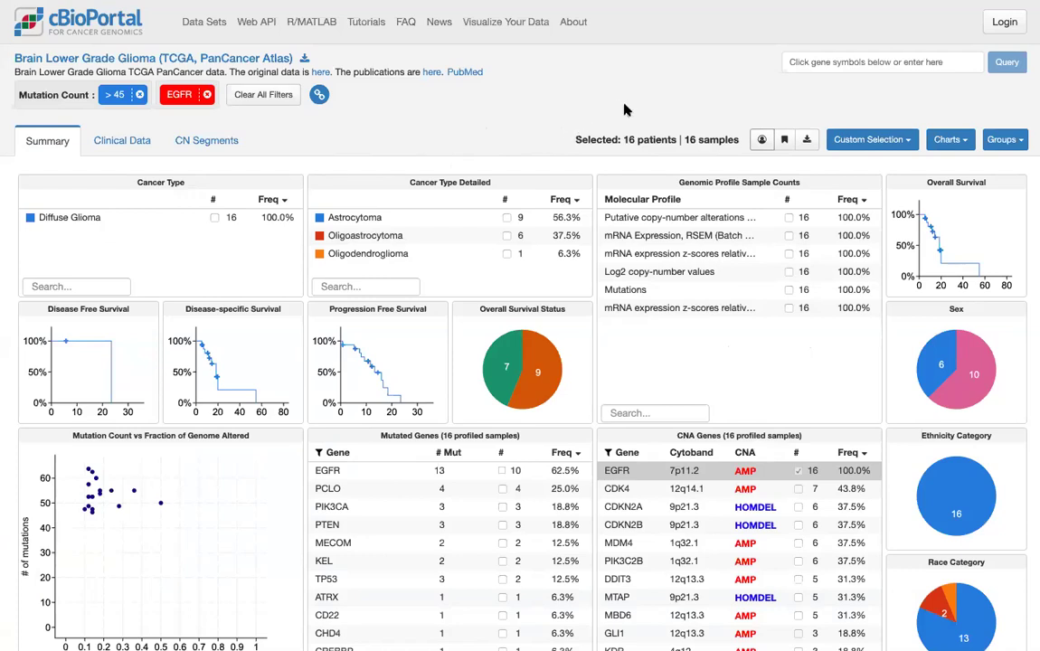
Clear all filters on the study summary, removing the Mutation Count and EGFR selections
scroll(624, 110, "down", 1)
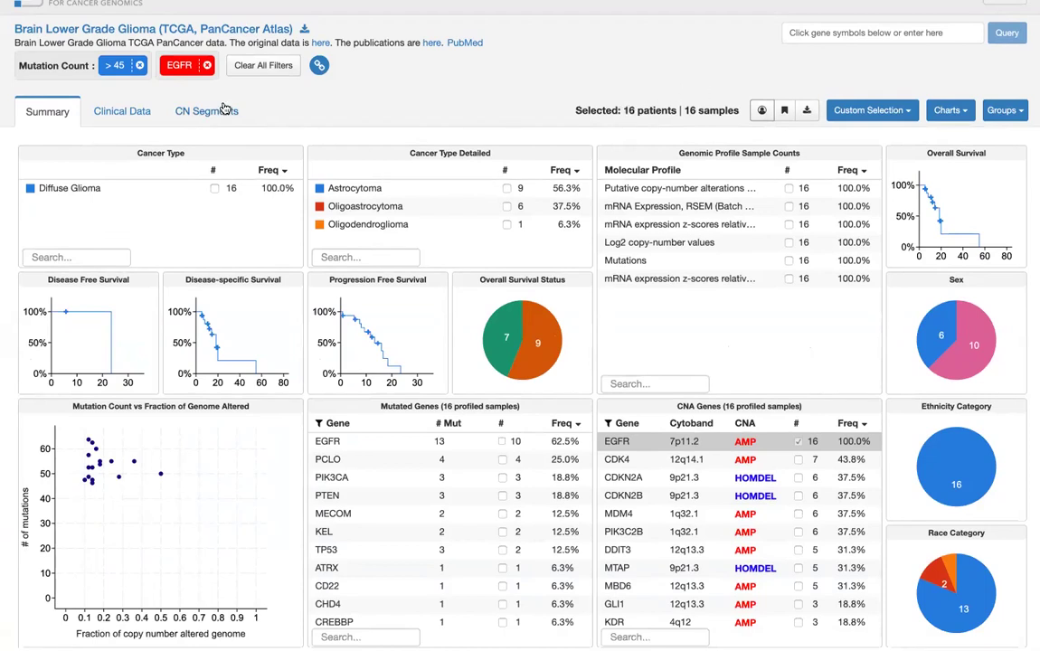
left_click(243, 69)
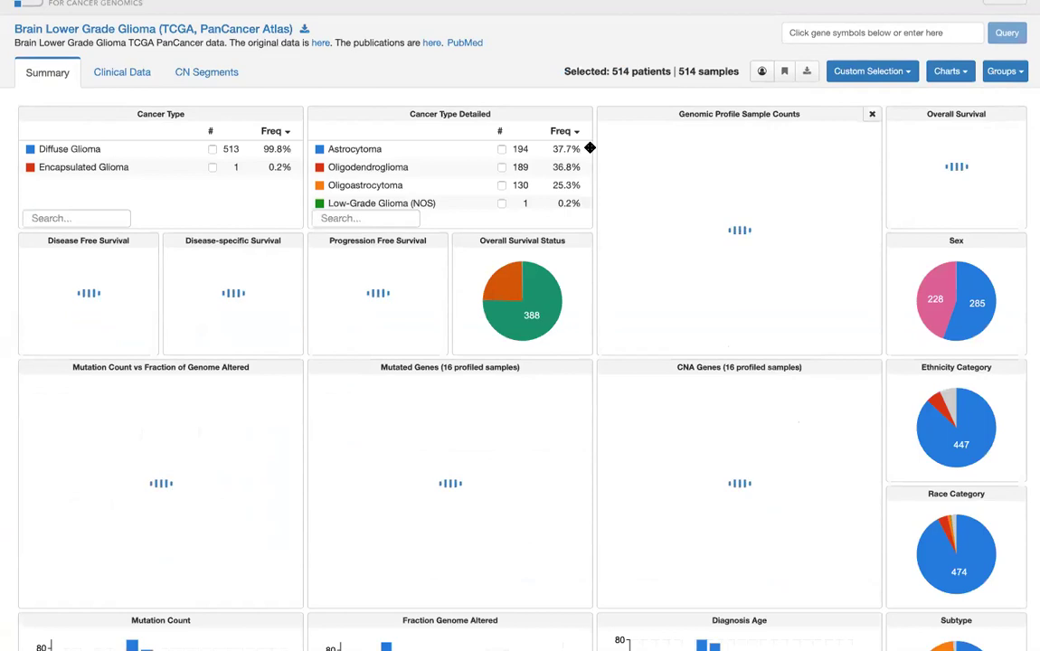
scroll(598, 102, "up", 1)
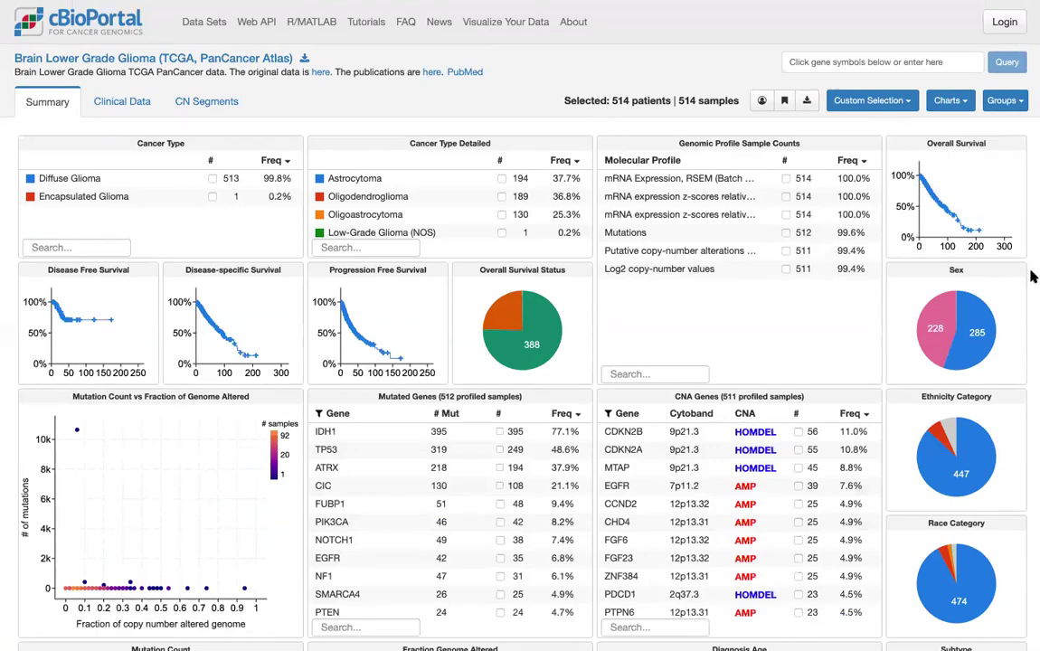
Compare the groups of the Subtype chart and exclude the NA group from the comparison
scroll(1033, 277, "down", 1)
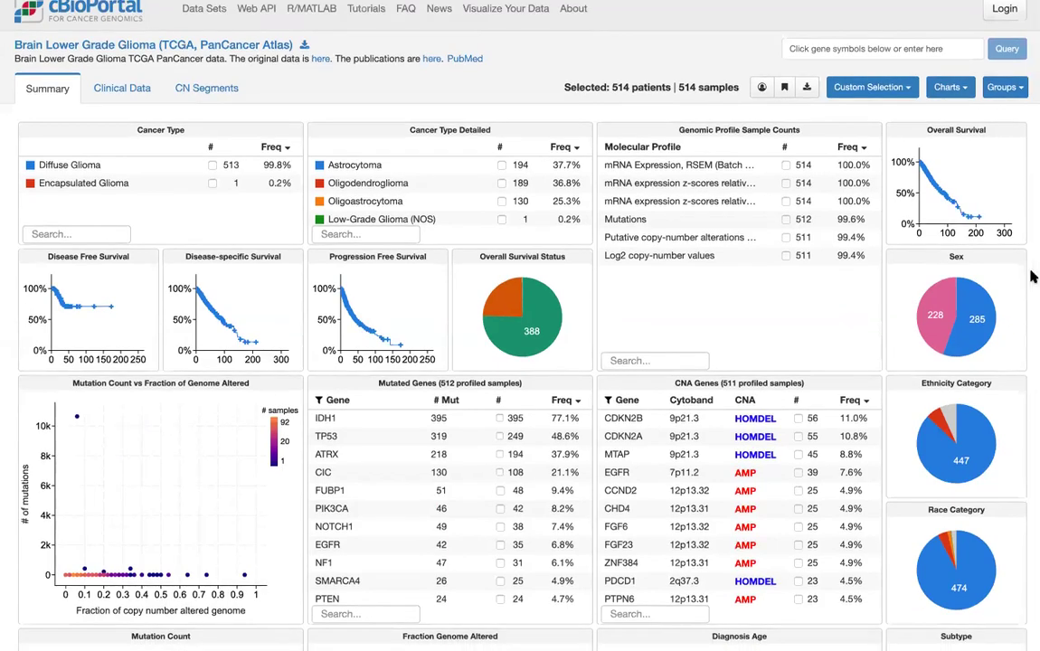
scroll(1032, 276, "down", 2)
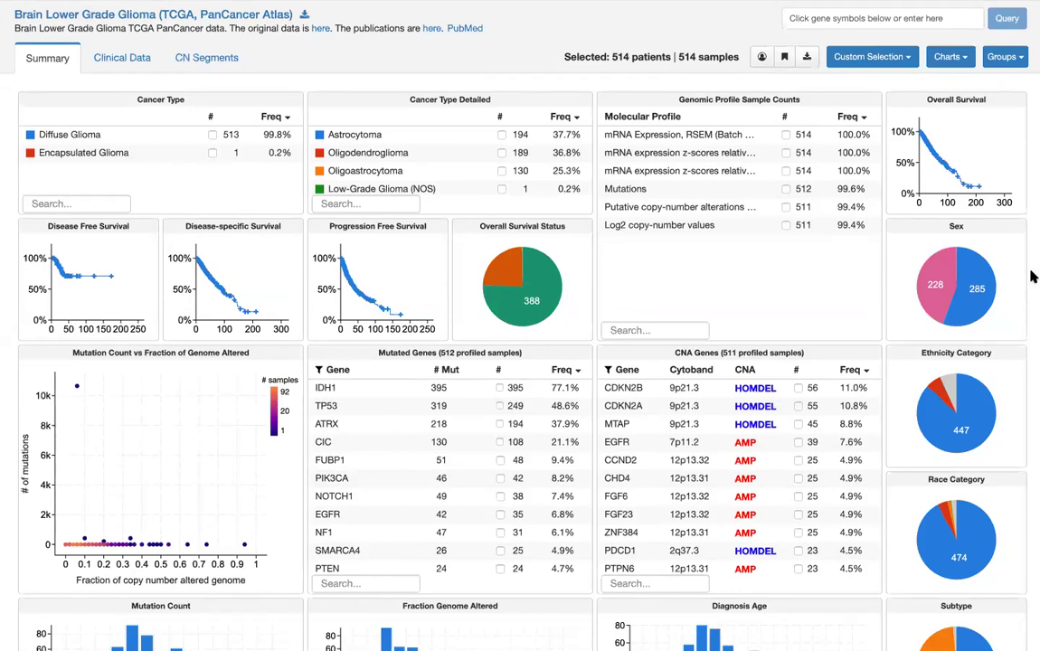
scroll(1033, 277, "down", 10)
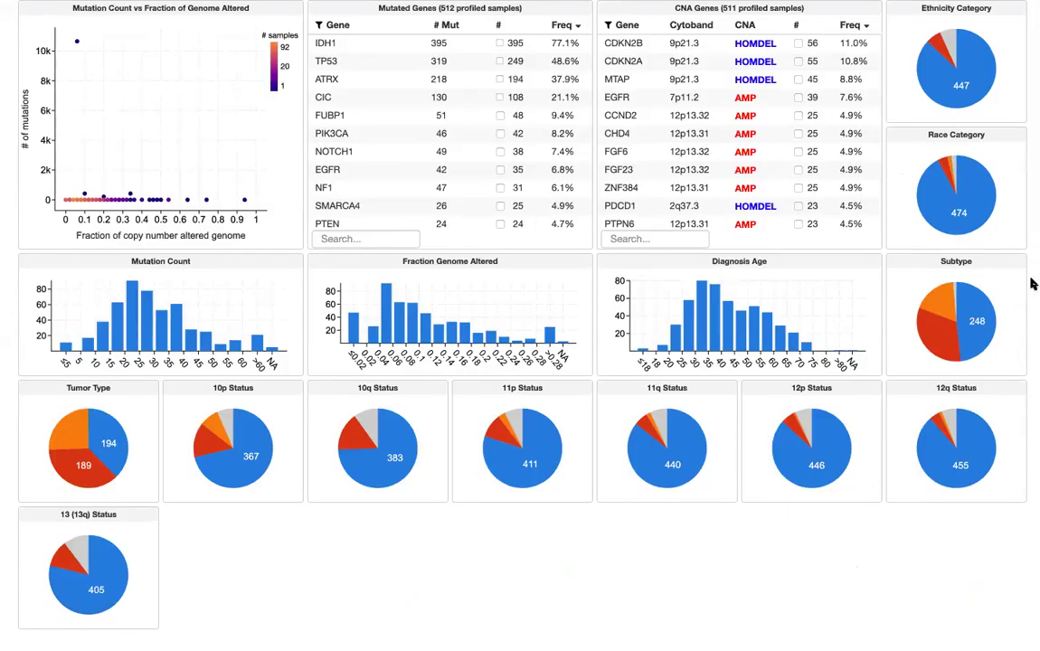
mouse_move(1017, 265)
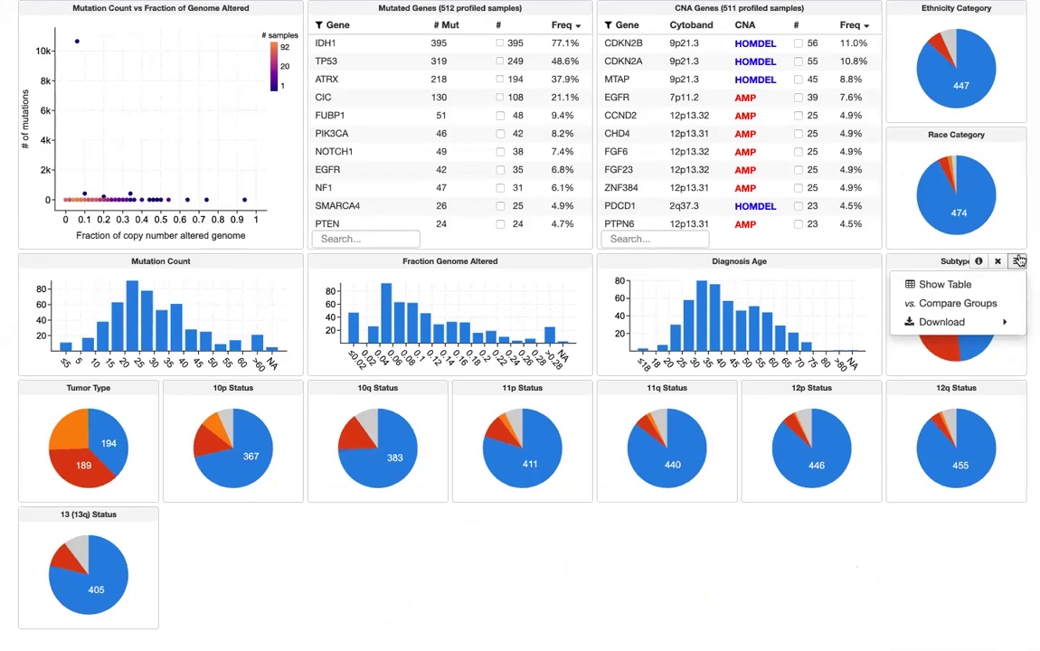
left_click(1002, 308)
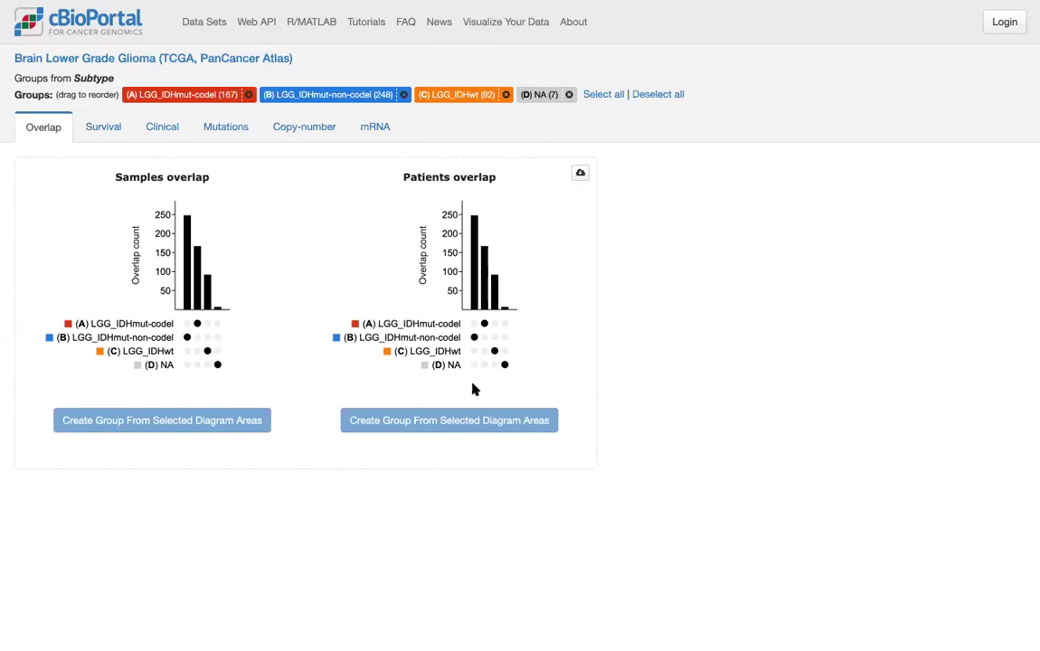
left_click(532, 95)
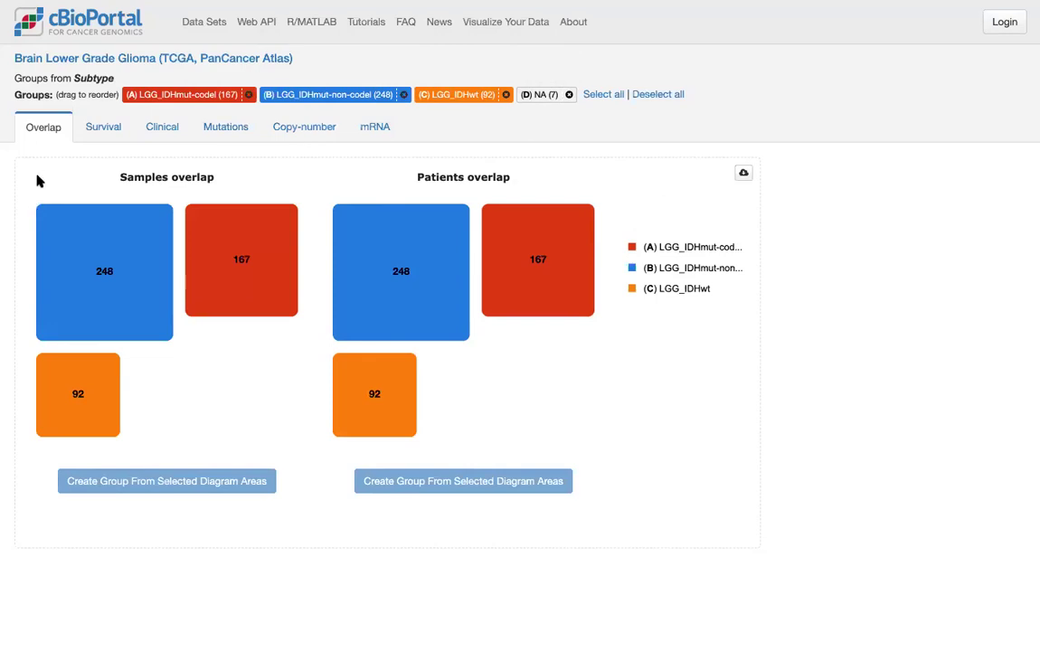
Examine the Overall, Disease Free, Progression Free and Disease-specific survival curves of the three subtype groups
left_click(104, 130)
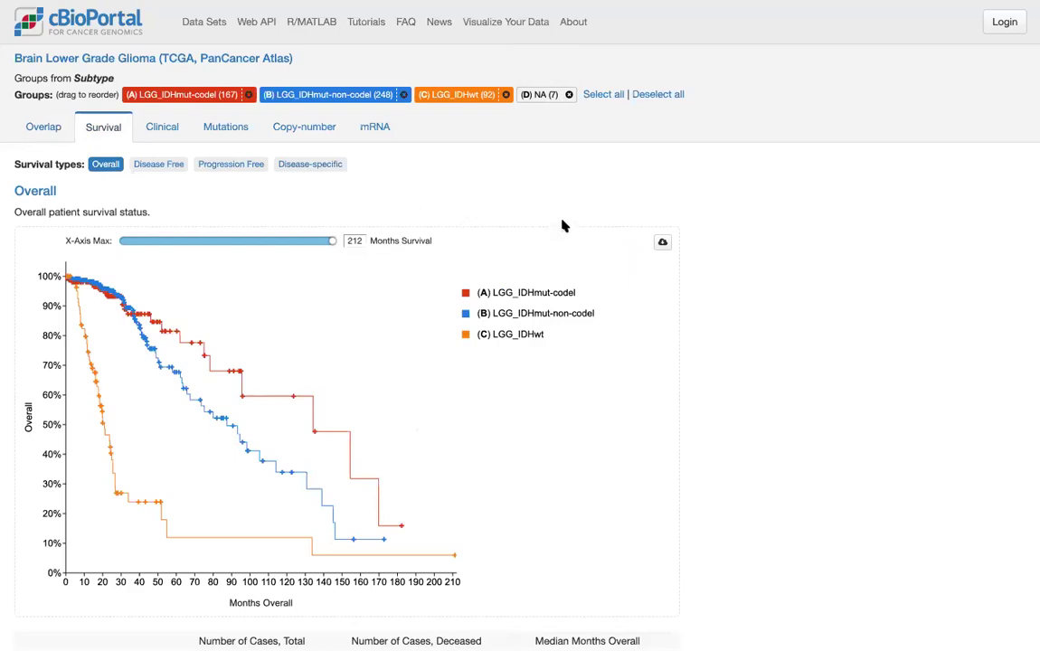
scroll(561, 225, "down", 1)
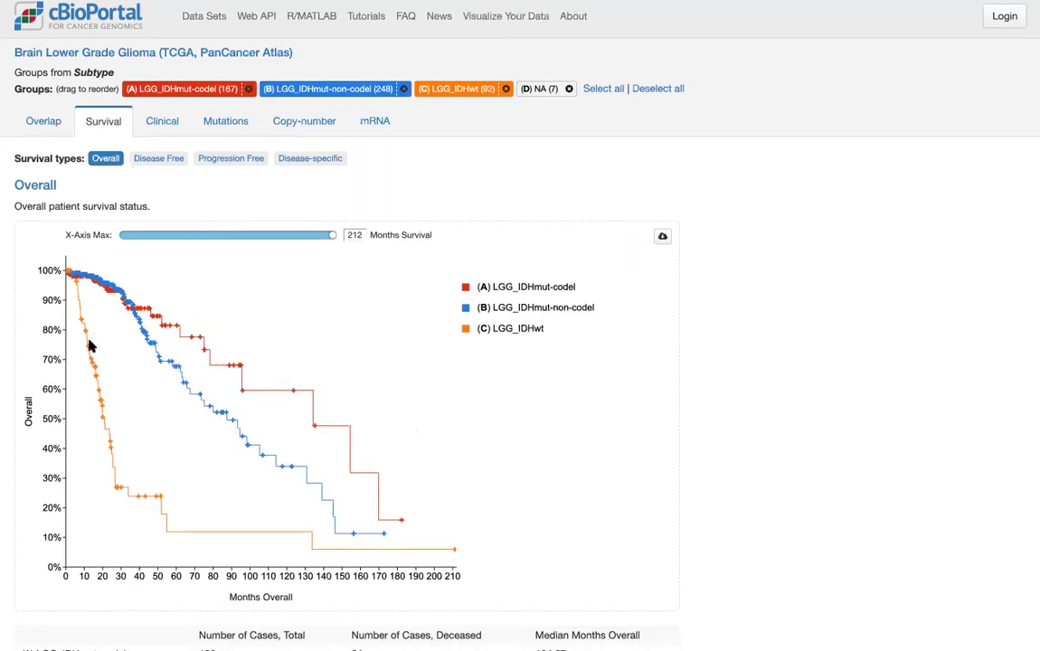
mouse_move(134, 488)
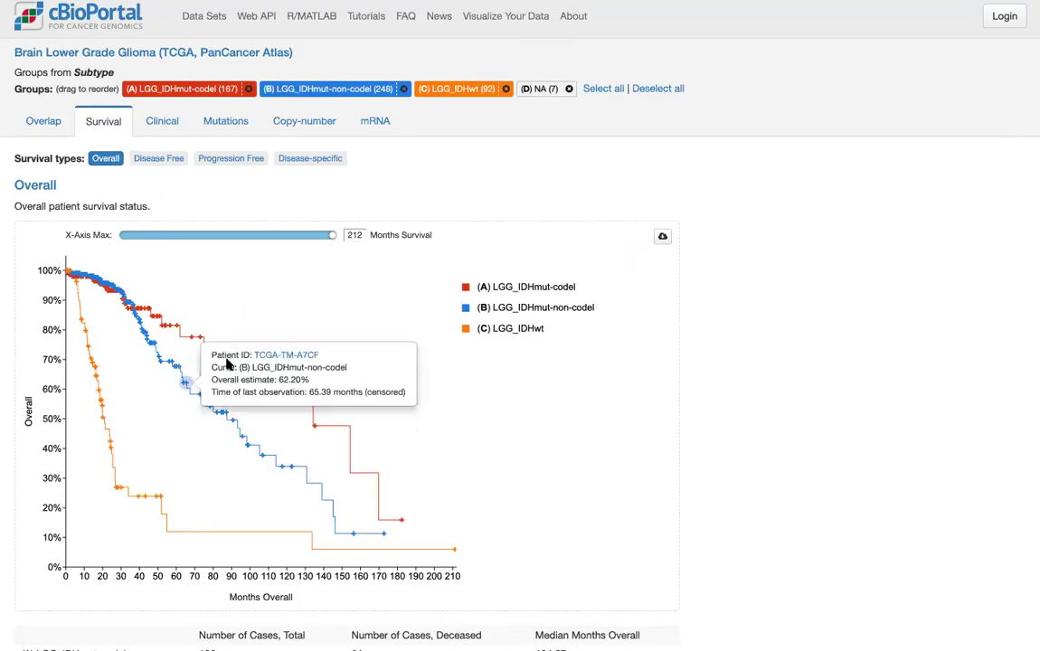
left_click(161, 161)
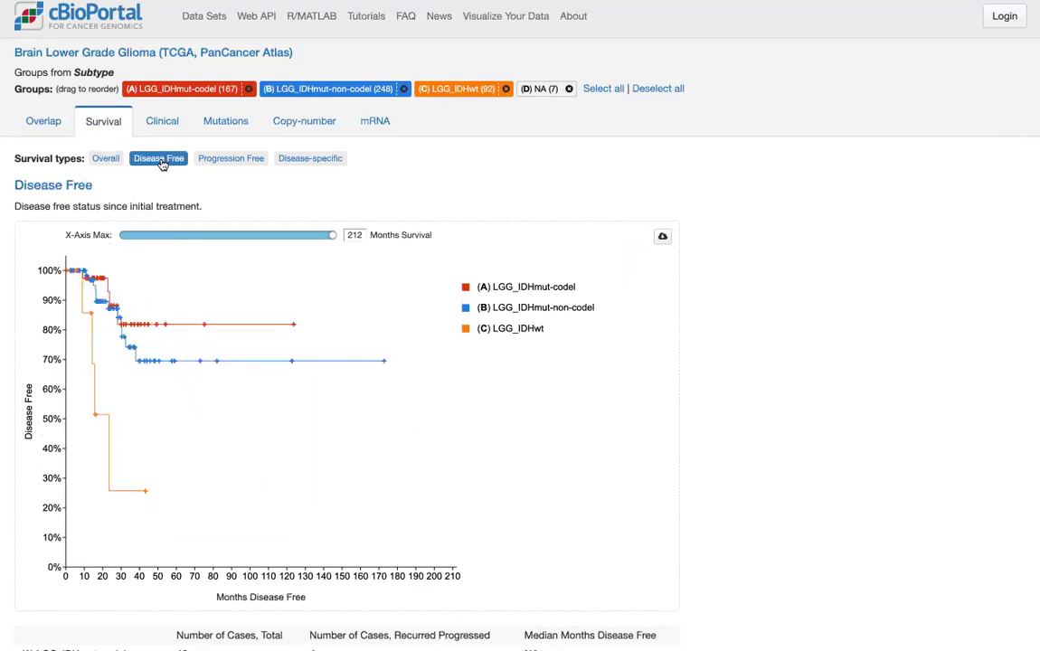
left_click(223, 161)
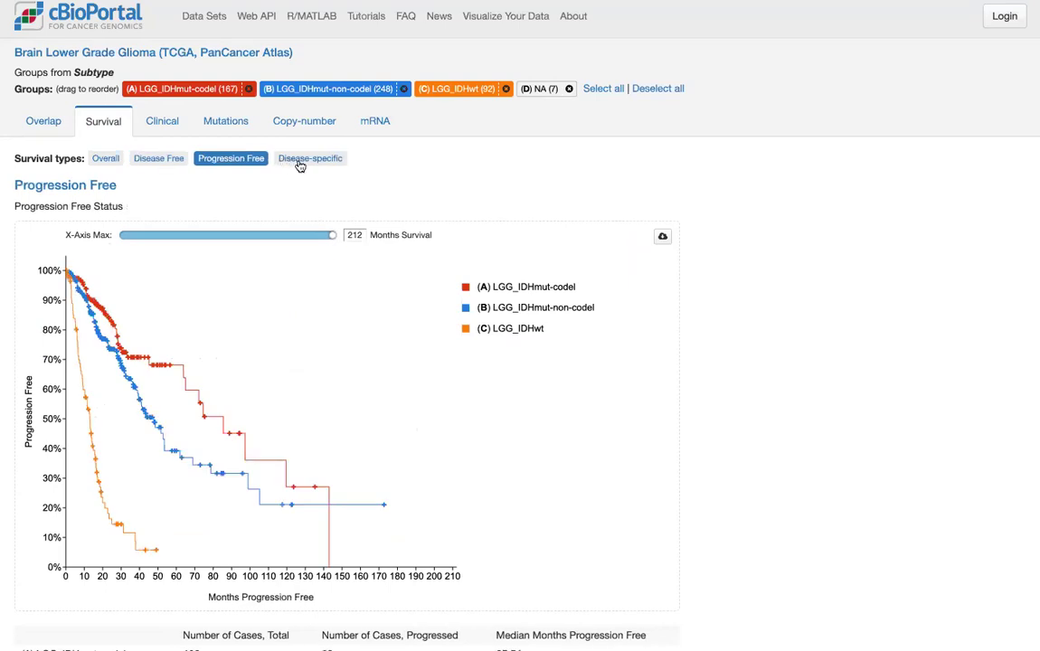
left_click(300, 164)
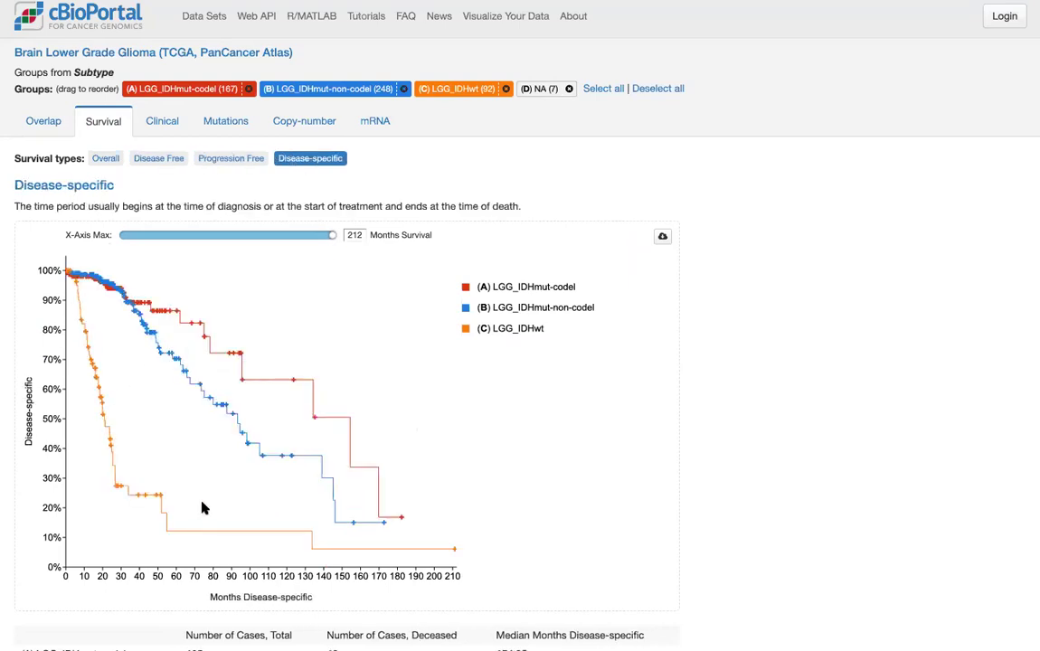
Compare the subtype groups' clinical attributes by plotting Subtype and Cancer Type Detailed as 100% stacked bar charts
left_click(164, 123)
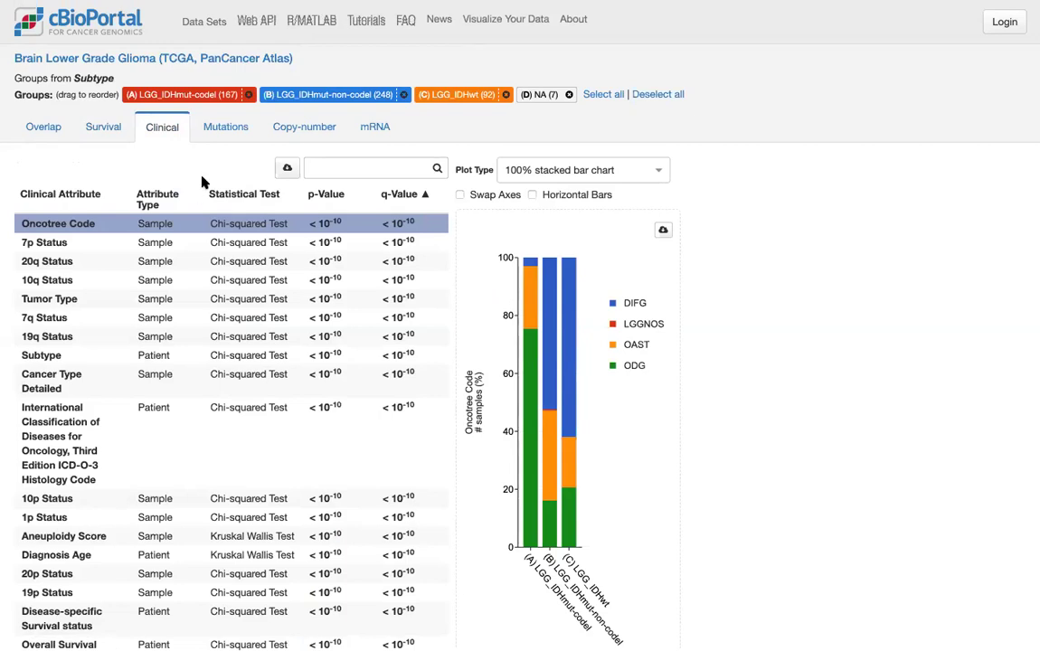
scroll(203, 182, "down", 1)
scroll(203, 182, "down", 2)
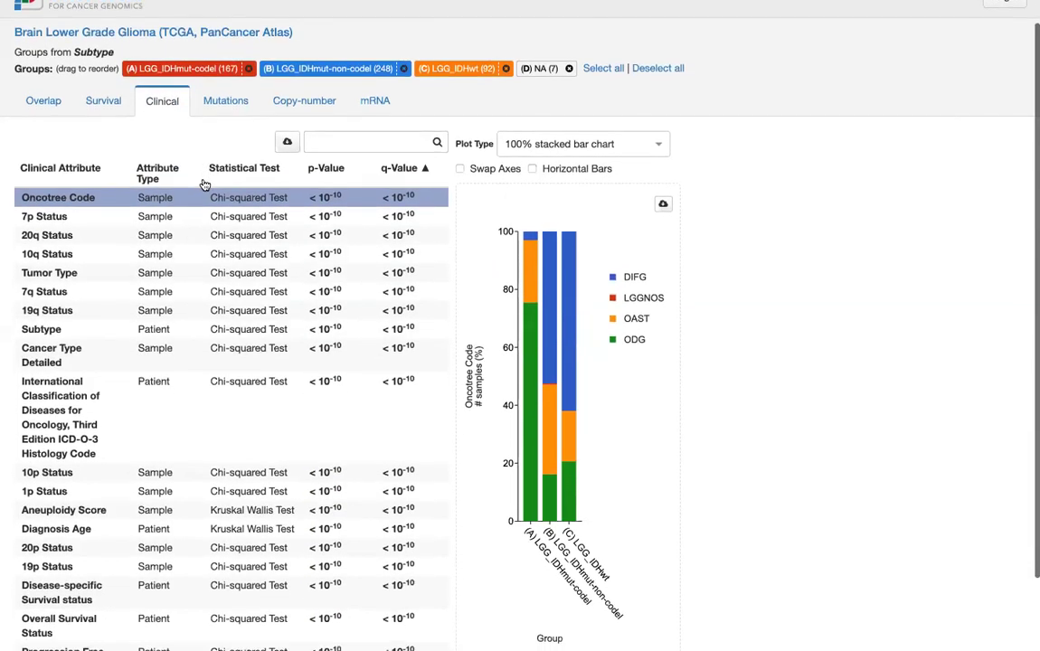
left_click(218, 333)
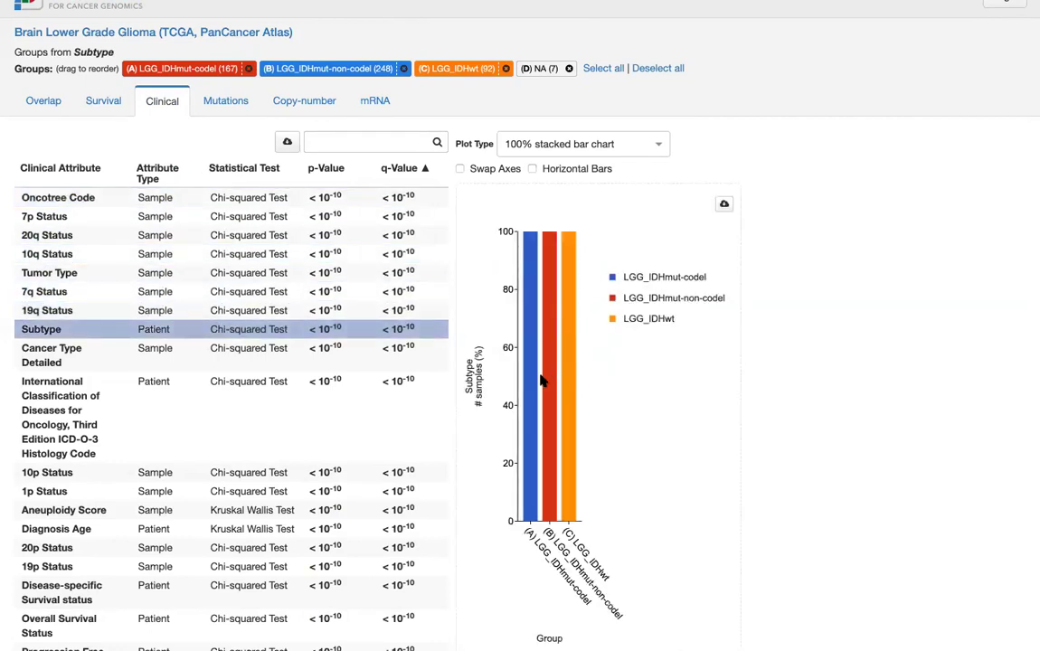
mouse_move(534, 375)
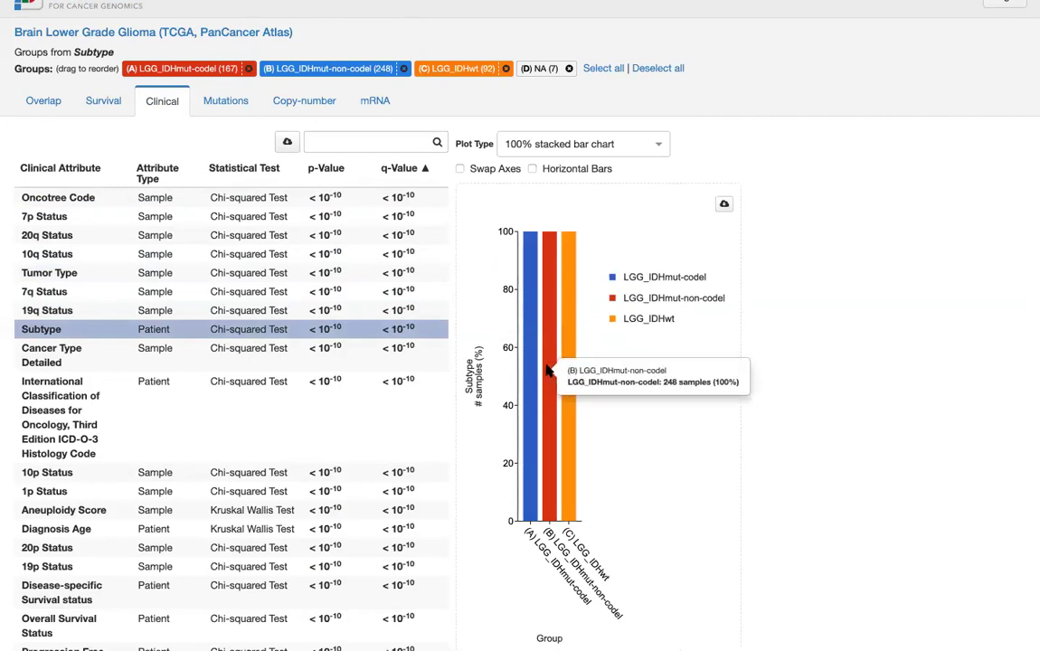
left_click(271, 358)
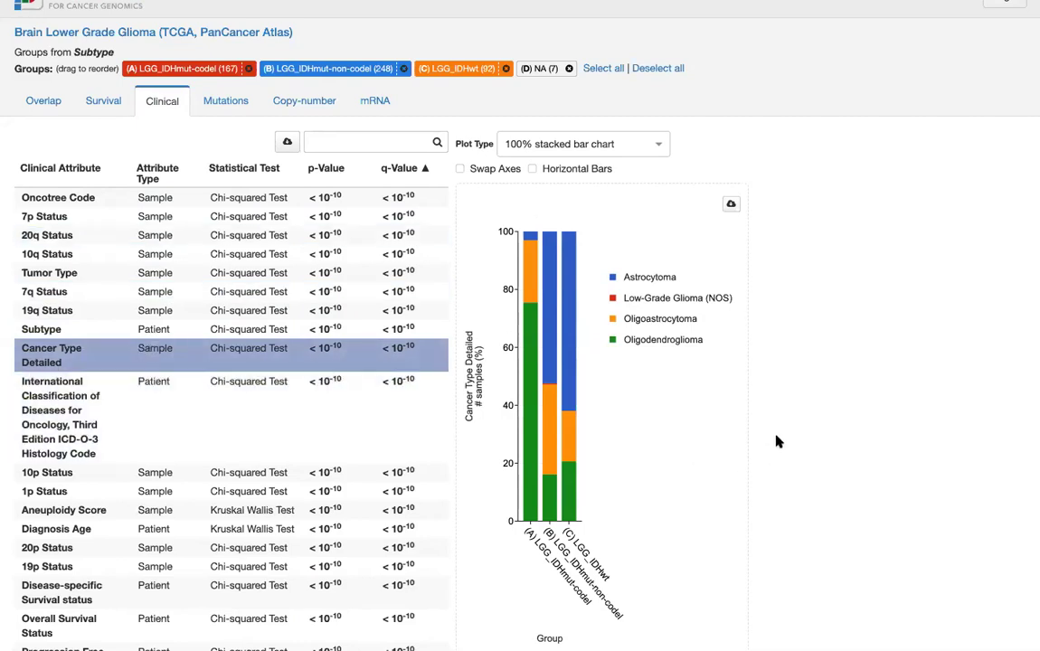
scroll(796, 453, "down", 1)
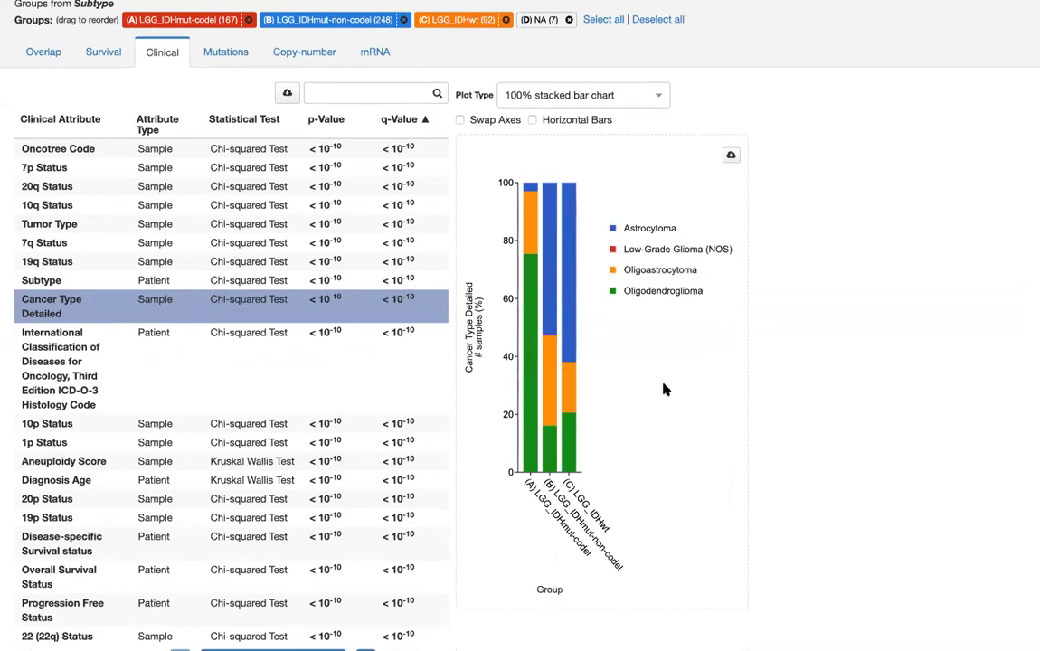
scroll(665, 389, "up", 1)
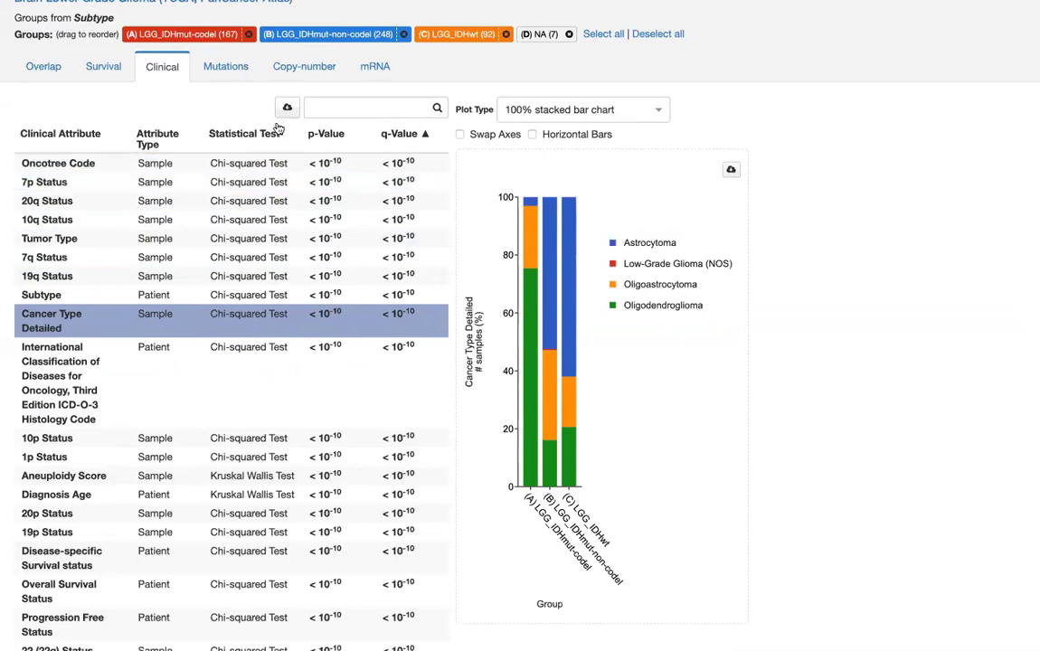
Show the mutation enrichment comparison and exclude LGG_IDHmut-non-codel, leaving LGG_IDHmut-codel against LGG_IDHwt
left_click(232, 70)
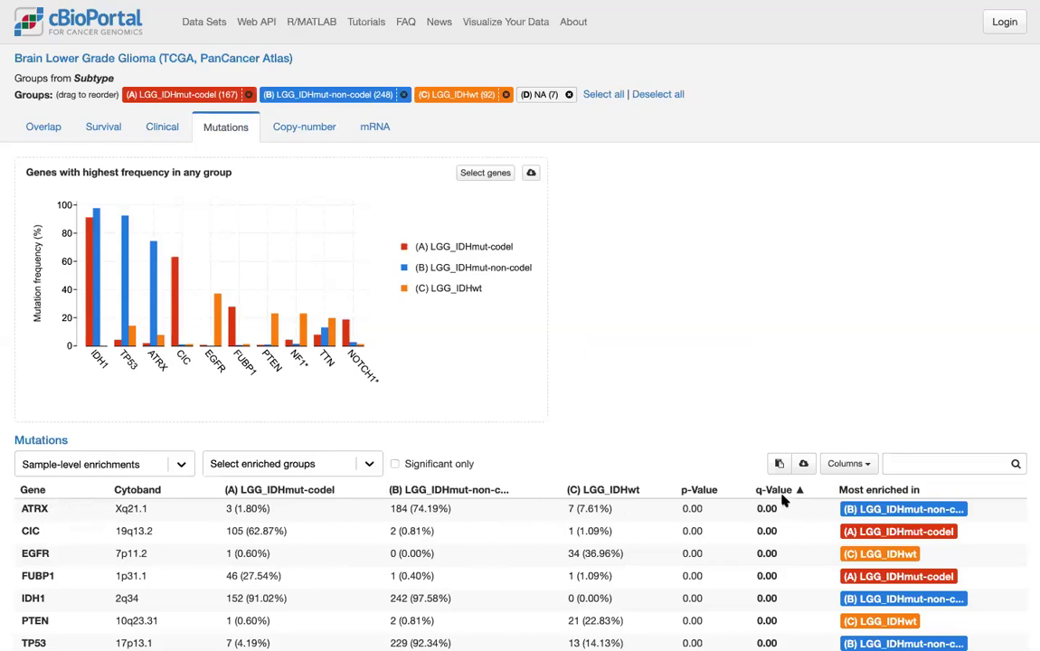
mouse_move(780, 496)
left_click(323, 95)
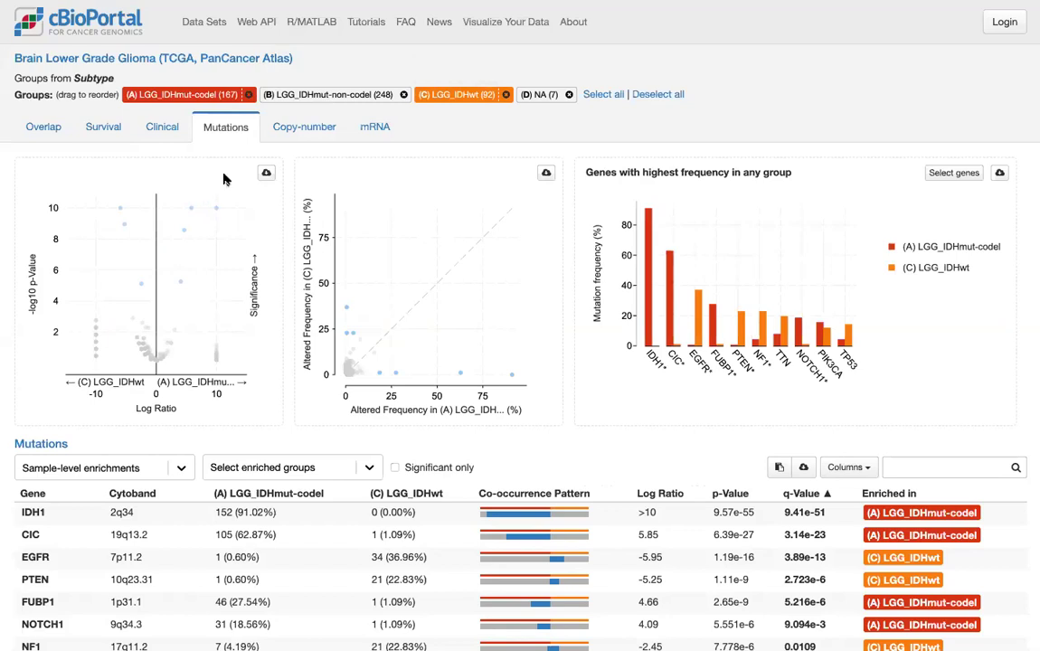
Show the copy-number enrichment comparison of LGG_IDHmut-codel against LGG_IDHwt and examine its plots and table of putative alterations
left_click(293, 129)
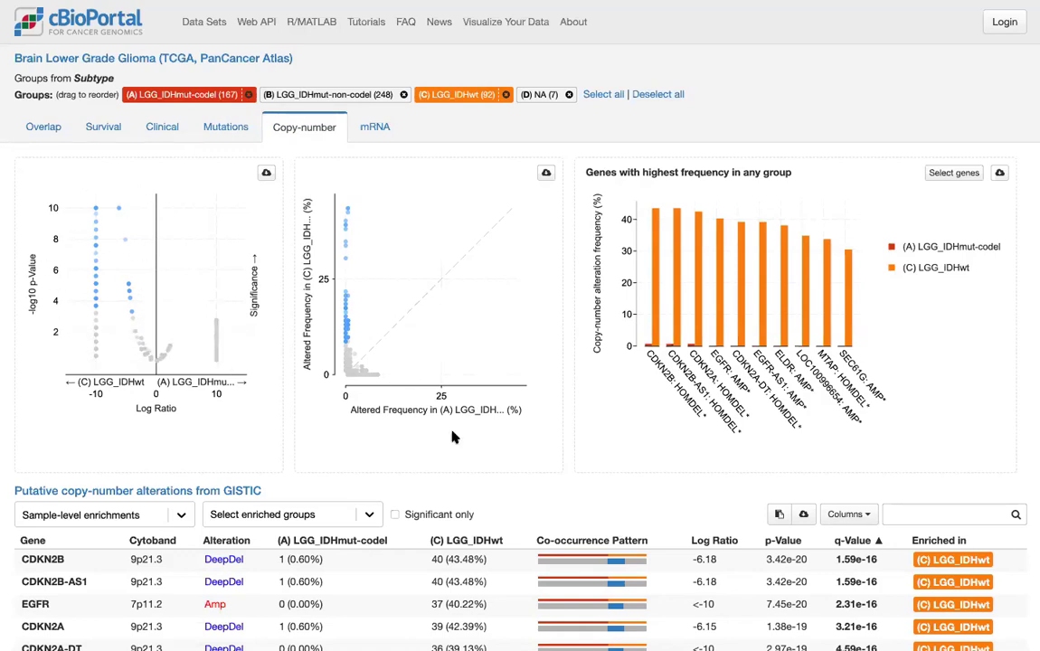
scroll(455, 445, "down", 1)
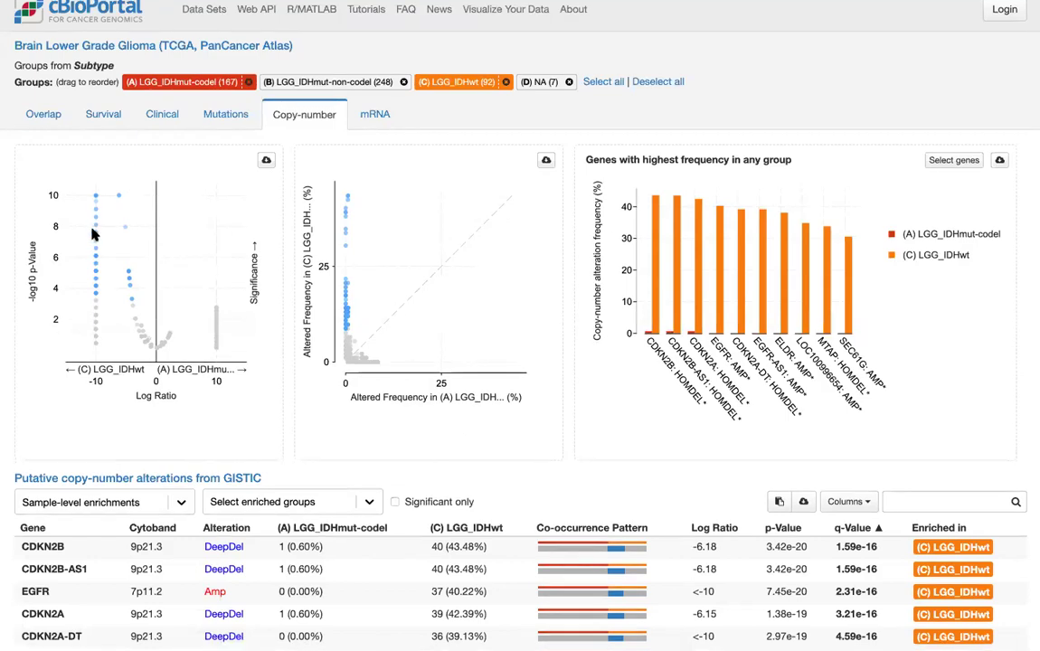
mouse_move(96, 234)
scroll(305, 436, "down", 2)
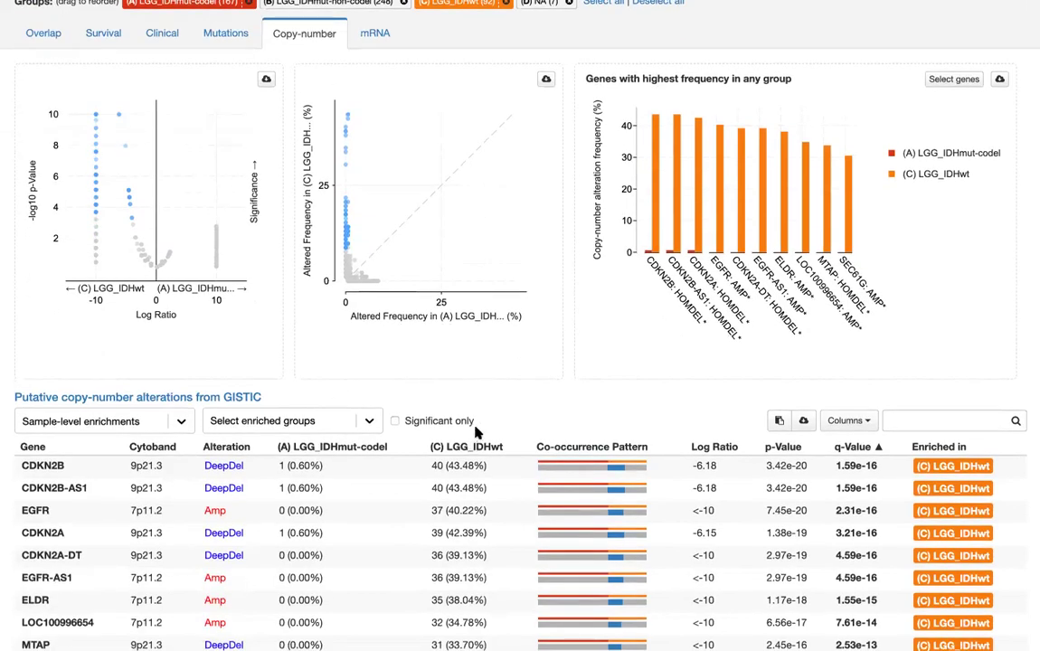
scroll(513, 405, "up", 2)
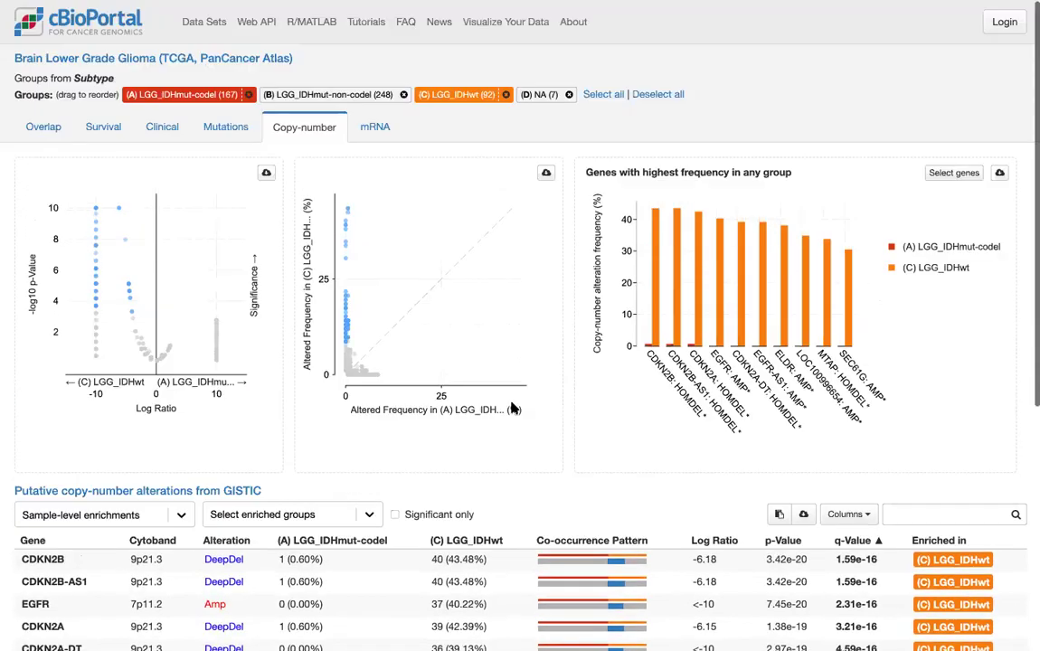
Show the mRNA expression comparison of the two groups and plot the expression of TP73-AS1
left_click(376, 127)
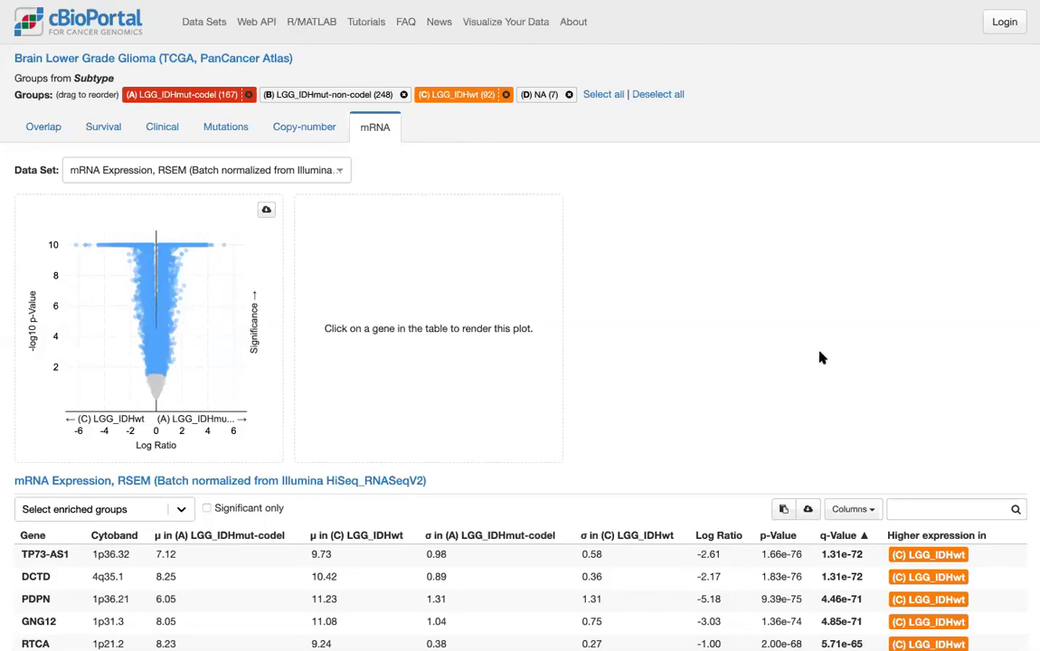
scroll(772, 371, "down", 3)
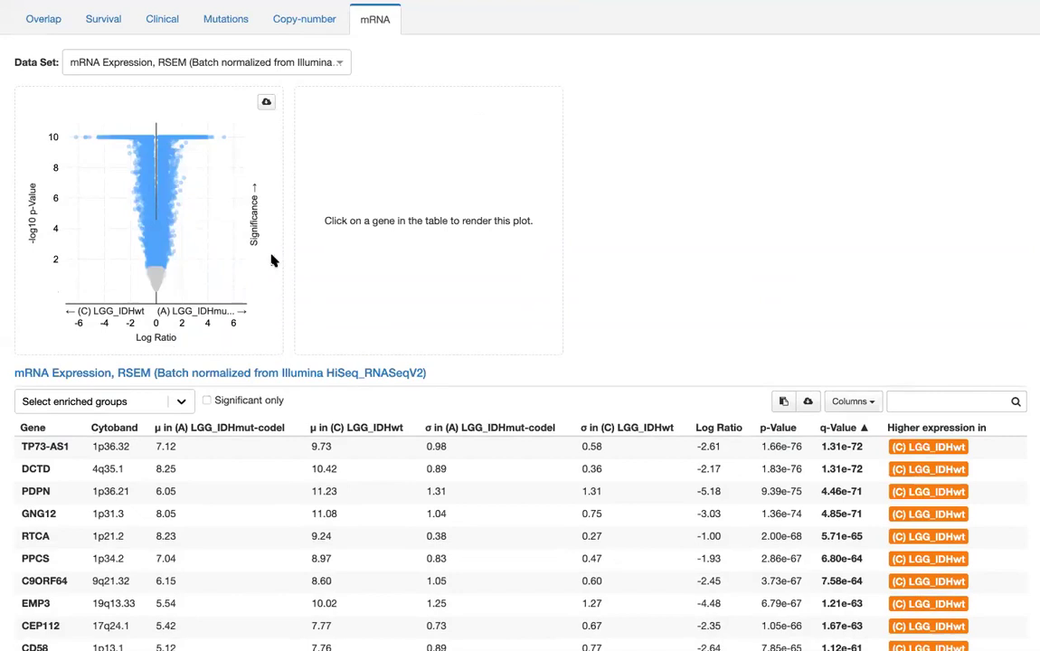
left_click(55, 449)
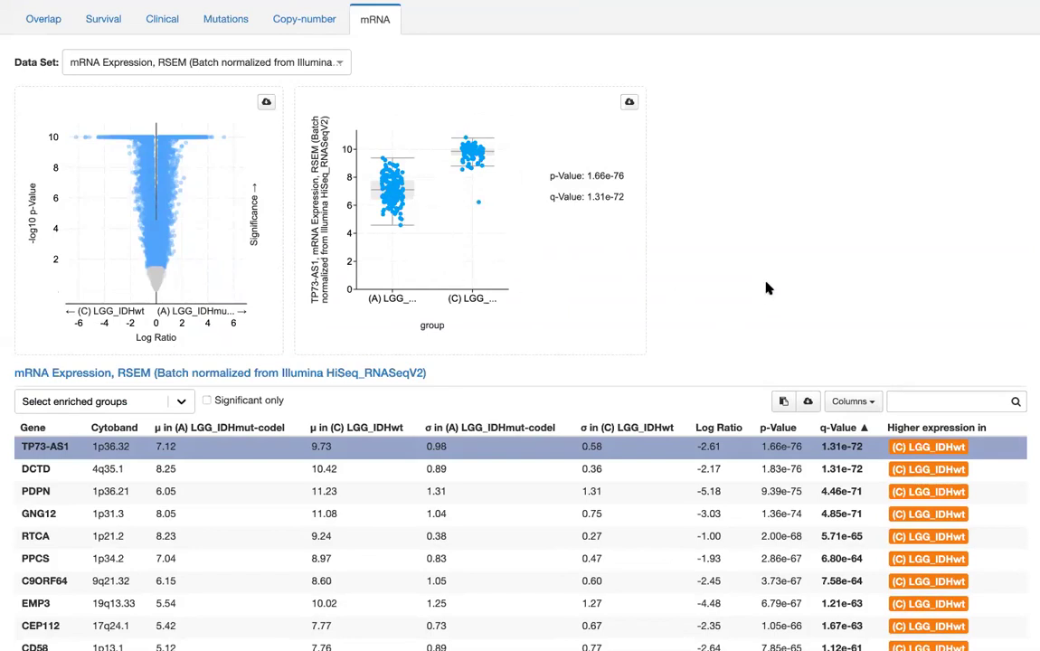
scroll(774, 292, "up", 3)
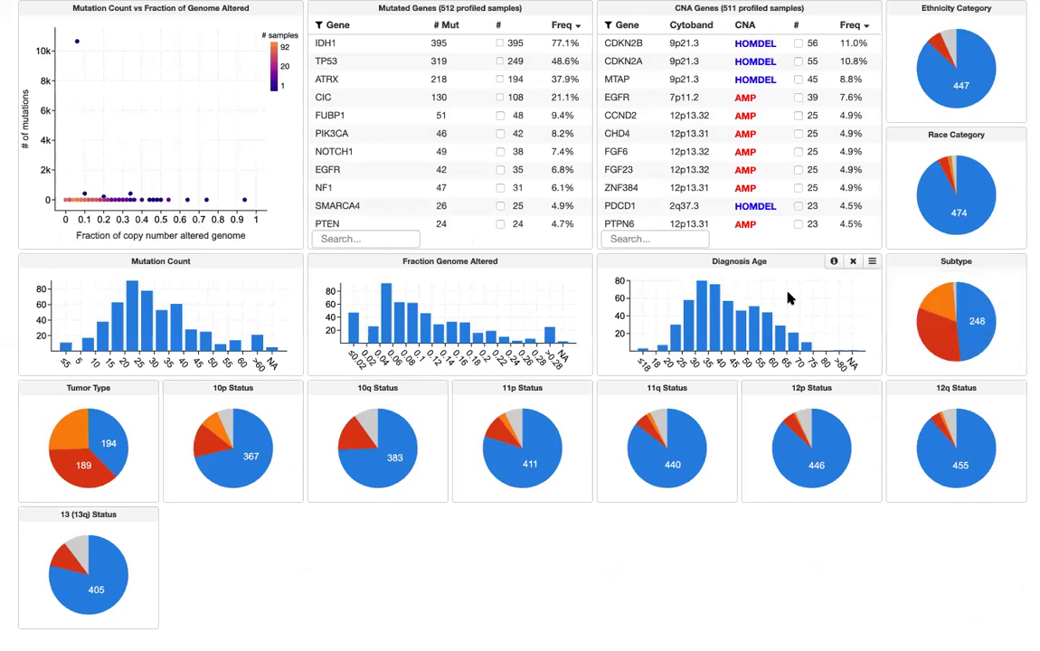
Return to the study summary and filter it to the samples with EGFR amplification
mouse_move(765, 328)
scroll(767, 324, "up", 3)
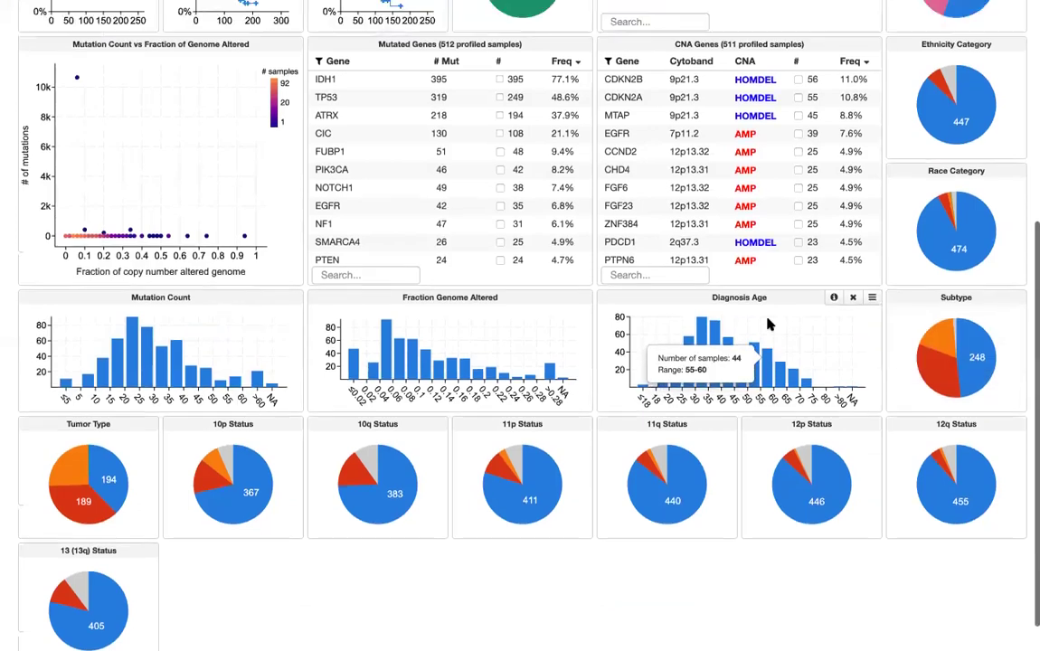
scroll(768, 324, "up", 4)
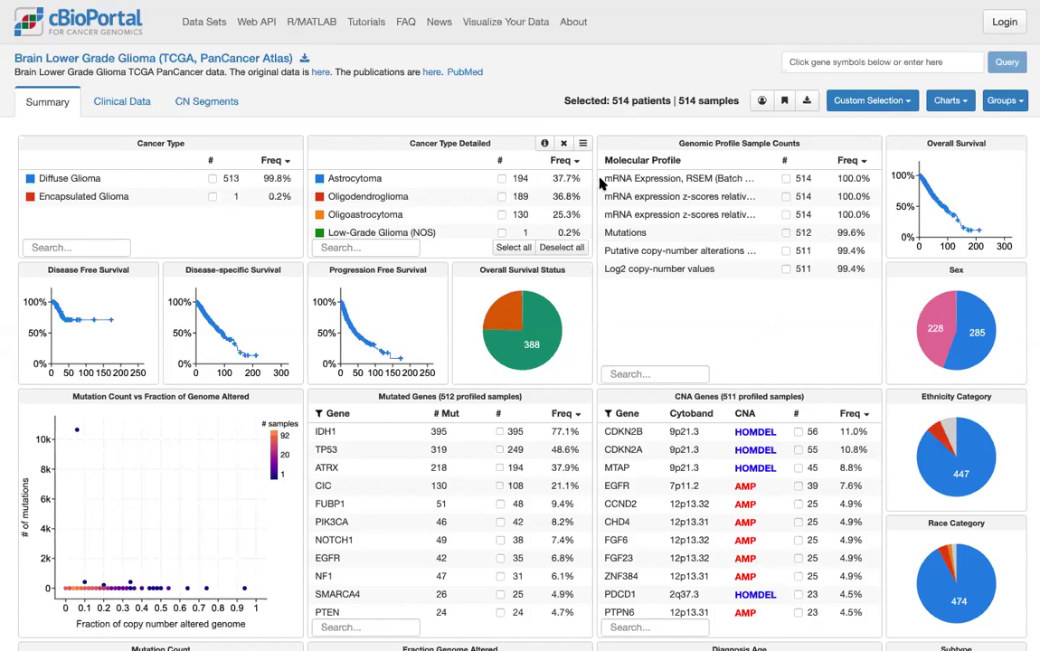
left_click(798, 486)
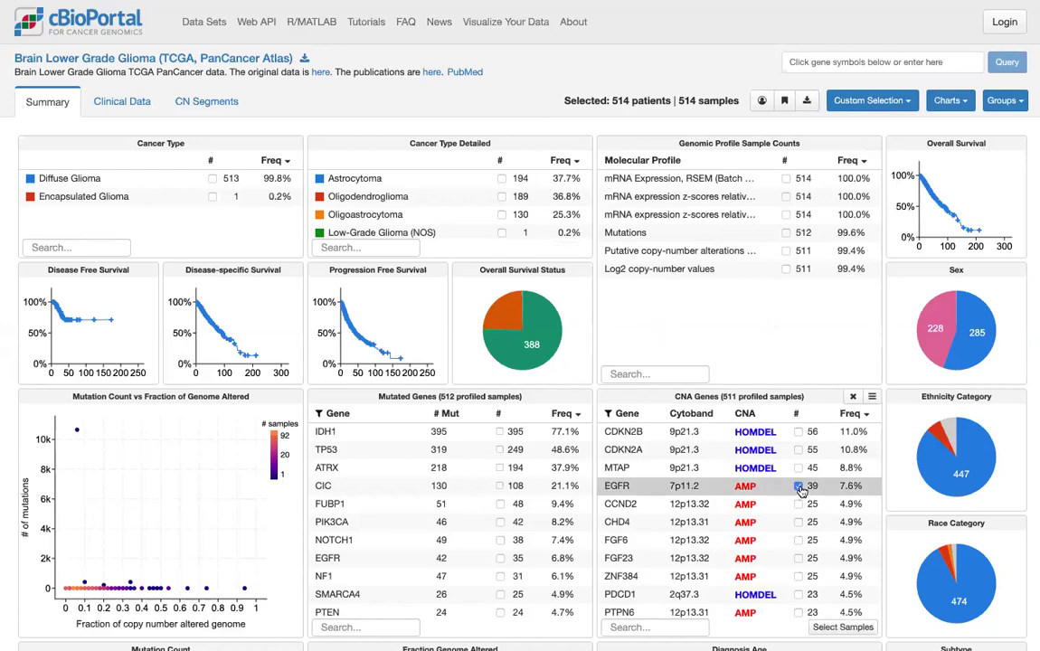
left_click(832, 630)
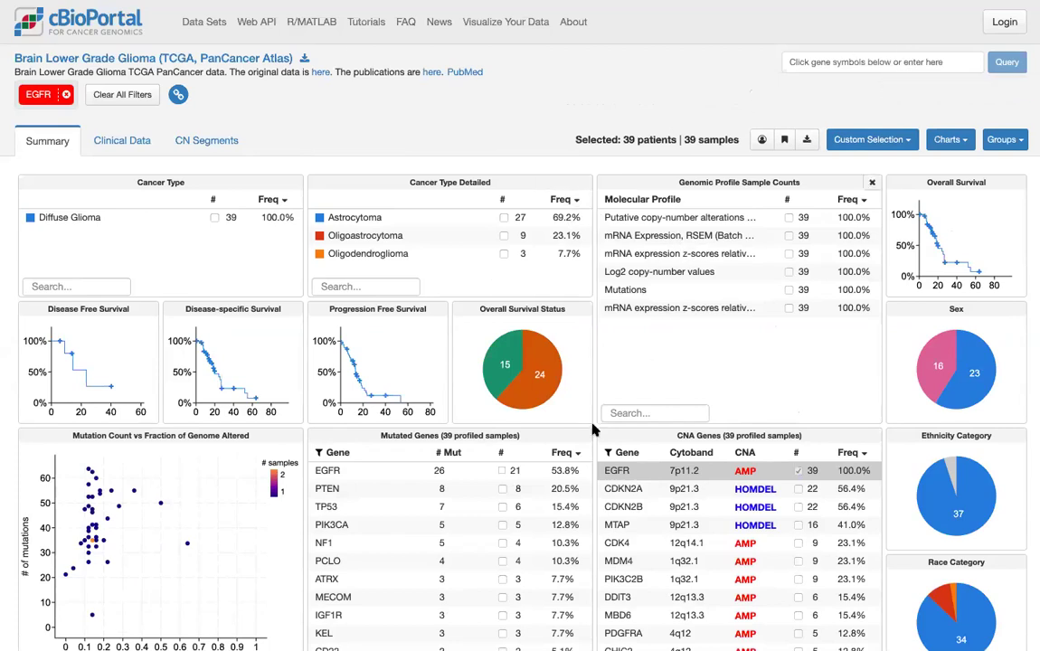
Put EGFR and IDH1 into the study's gene query field
left_click(334, 478)
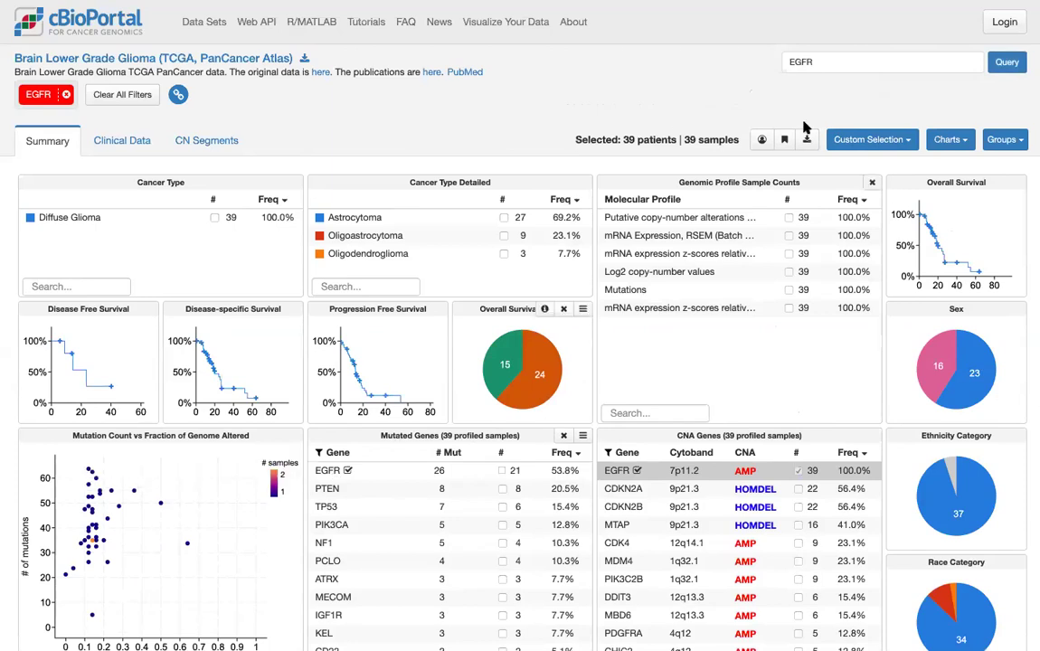
left_click(980, 64)
type("IDH1")
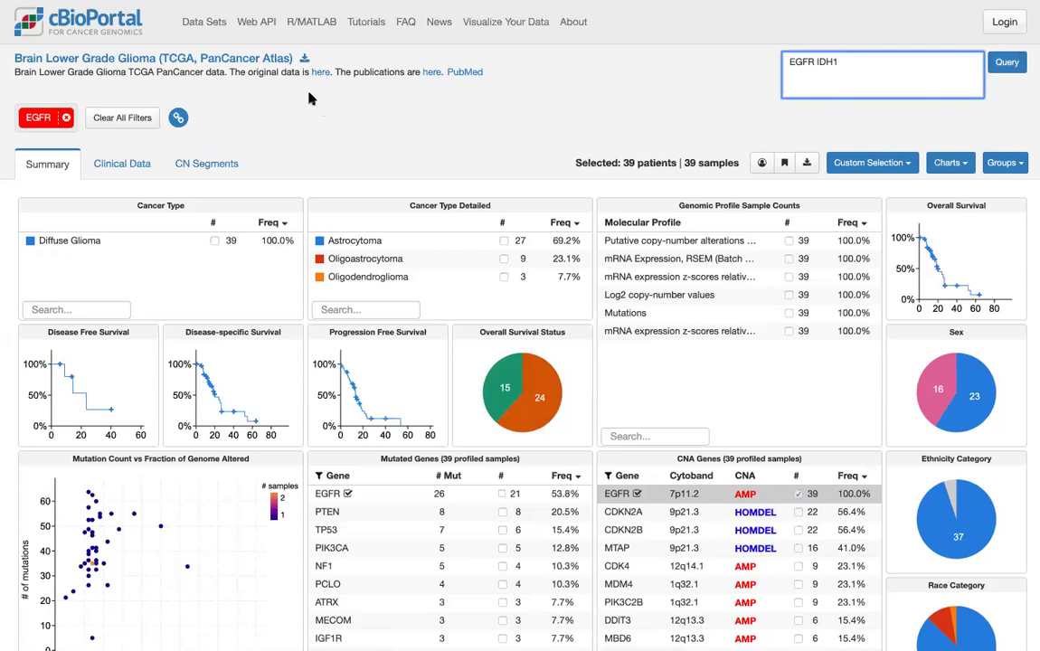
Return to the home page and select only the CNS/Brain study Brain Lower Grade Glioma (TCGA, PanCancer Atlas)
left_click(119, 28)
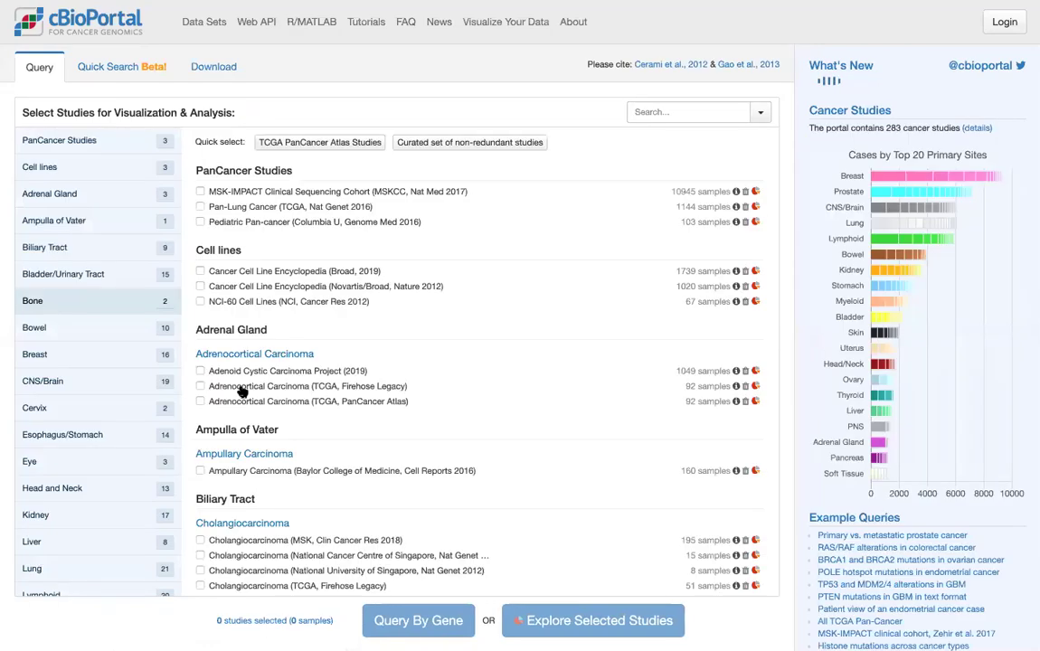
left_click(49, 384)
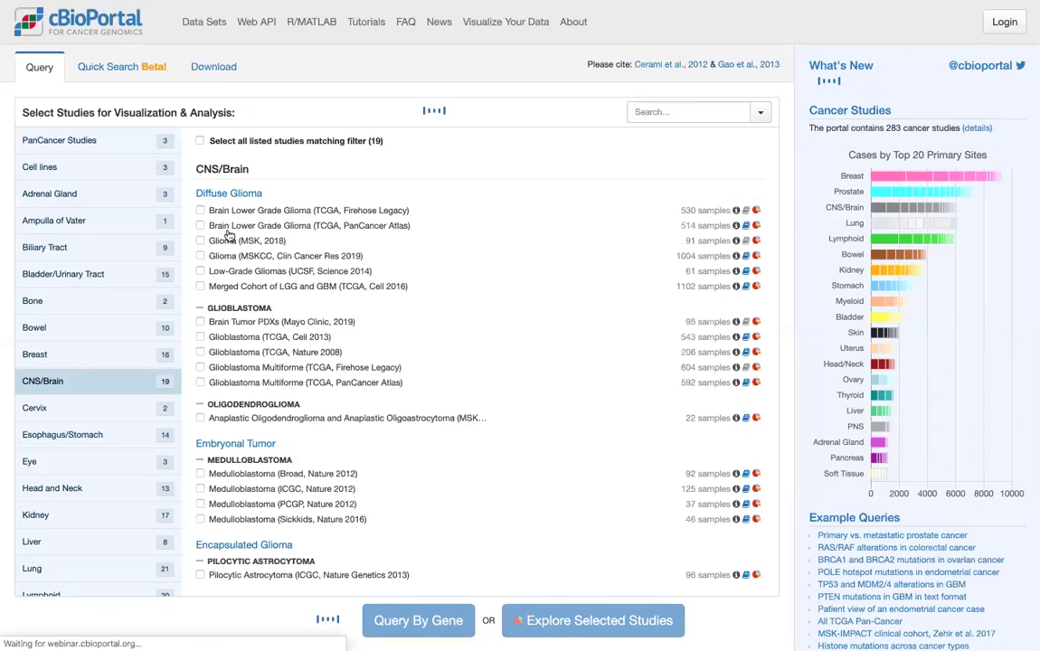
left_click(201, 222)
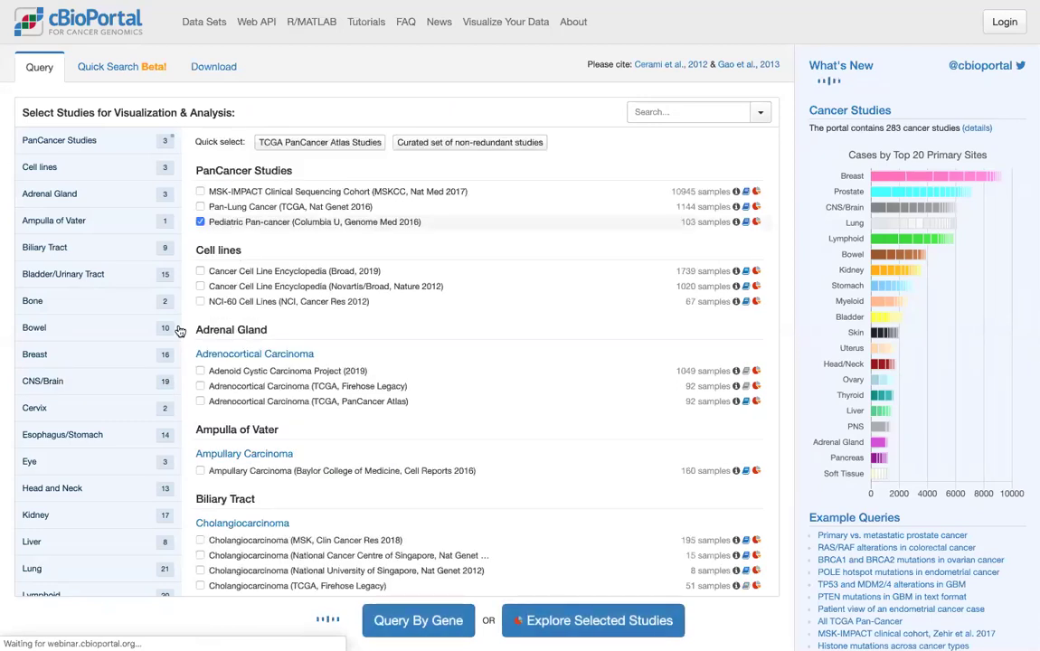
left_click(93, 392)
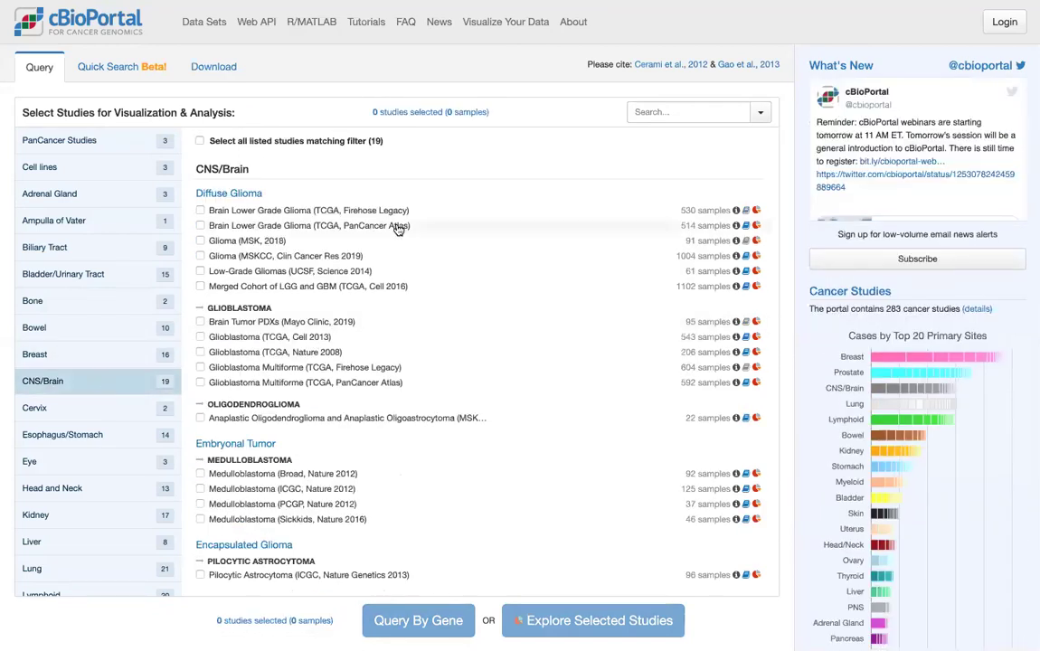
left_click(398, 226)
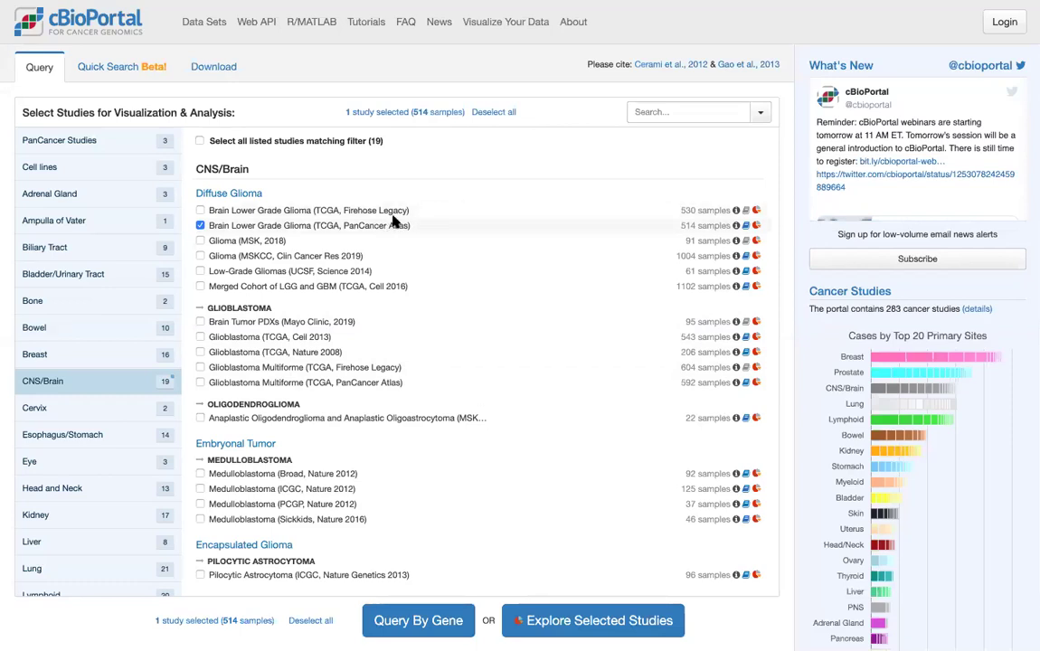
Set up a query by gene for the selected study with the case set Samples with mutation and CNA data
left_click(419, 622)
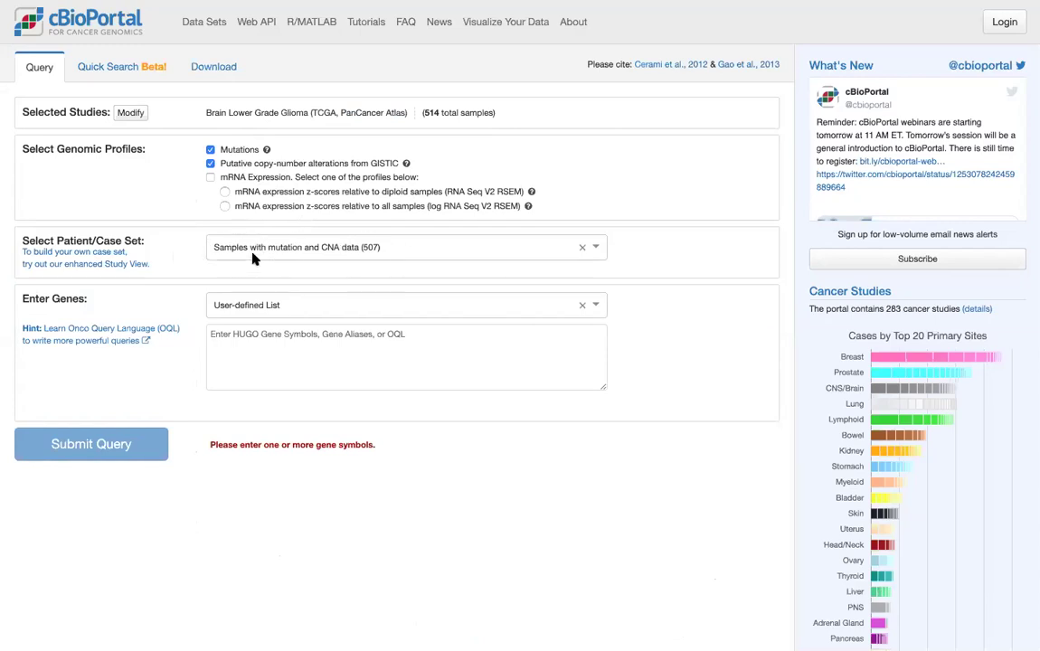
left_click(351, 251)
scroll(469, 344, "down", 2)
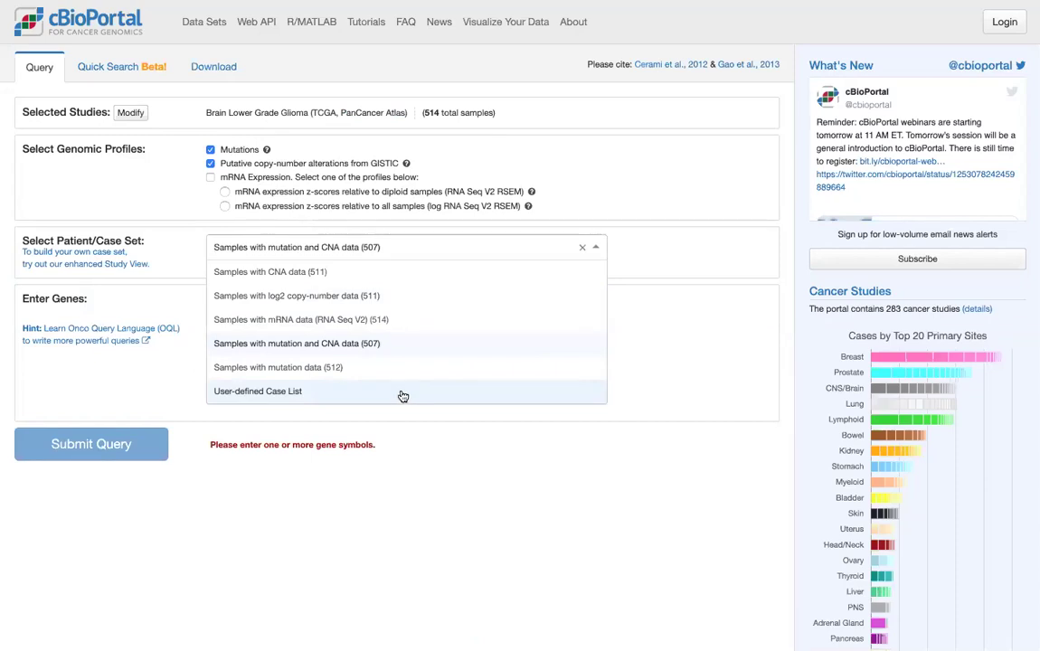
left_click(405, 342)
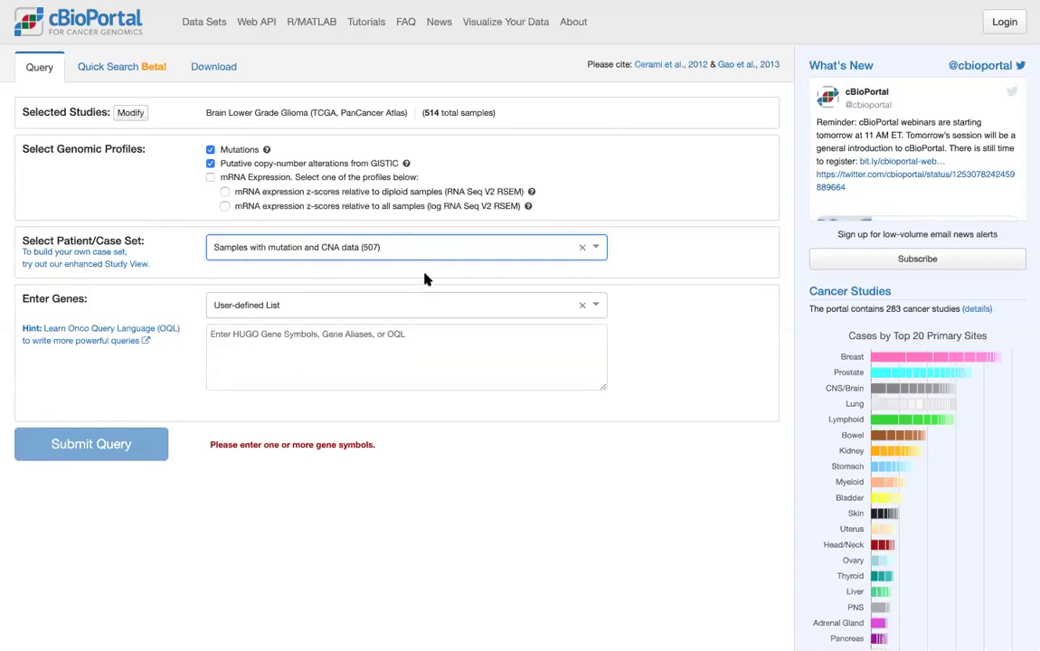
Enter the genes IDH1 and EGFR, trying the invalid symbol EGFR22 before restoring EGFR, and submit the query
left_click(412, 352)
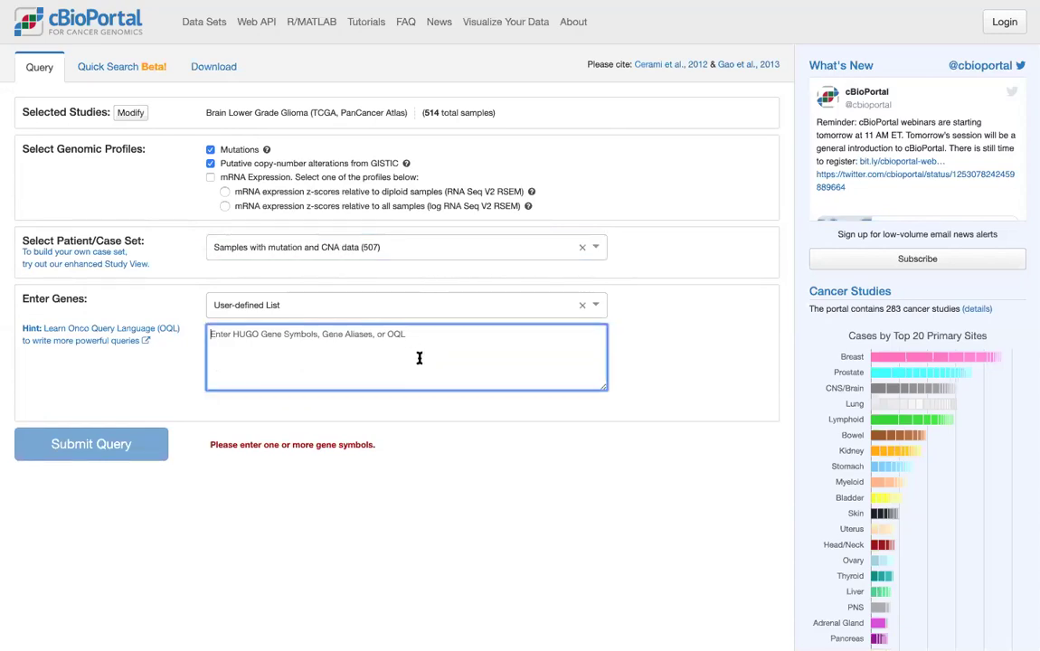
type("IDH1 EGFR")
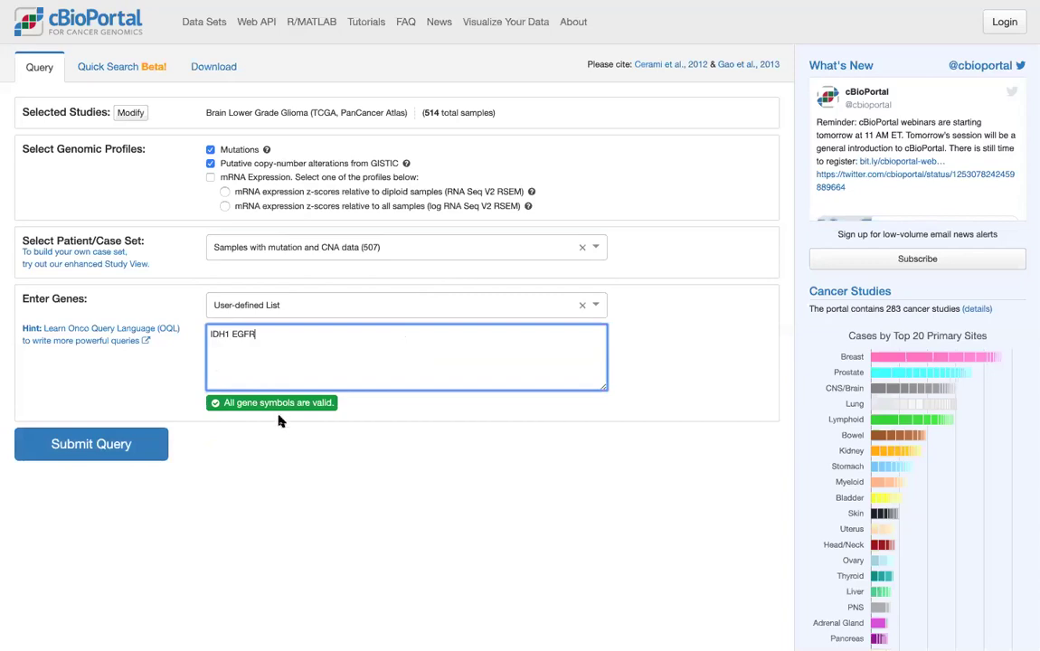
type("22")
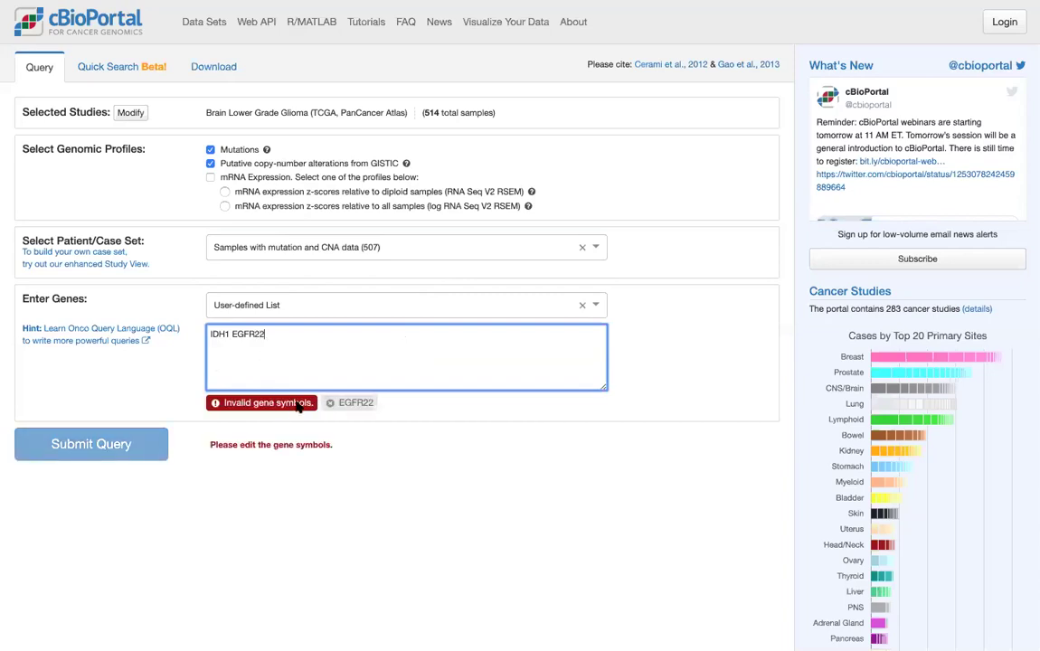
key("BackSpace")
key("BackSpace")
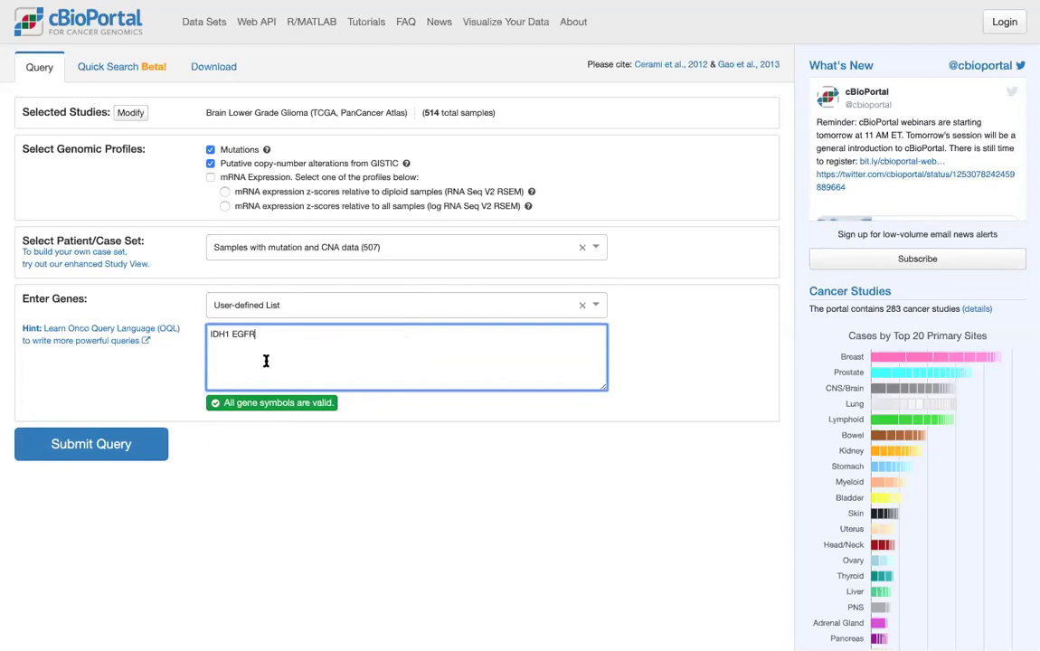
left_click(131, 449)
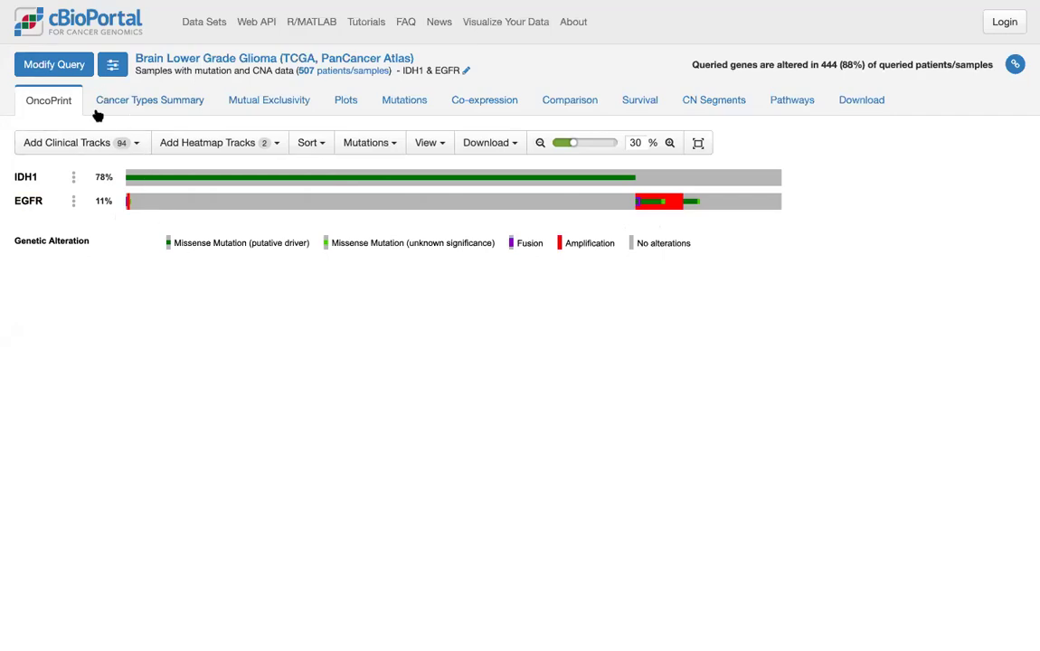
Modify the query by adding TP53 on a new line of the gene list and resubmit it
left_click(79, 65)
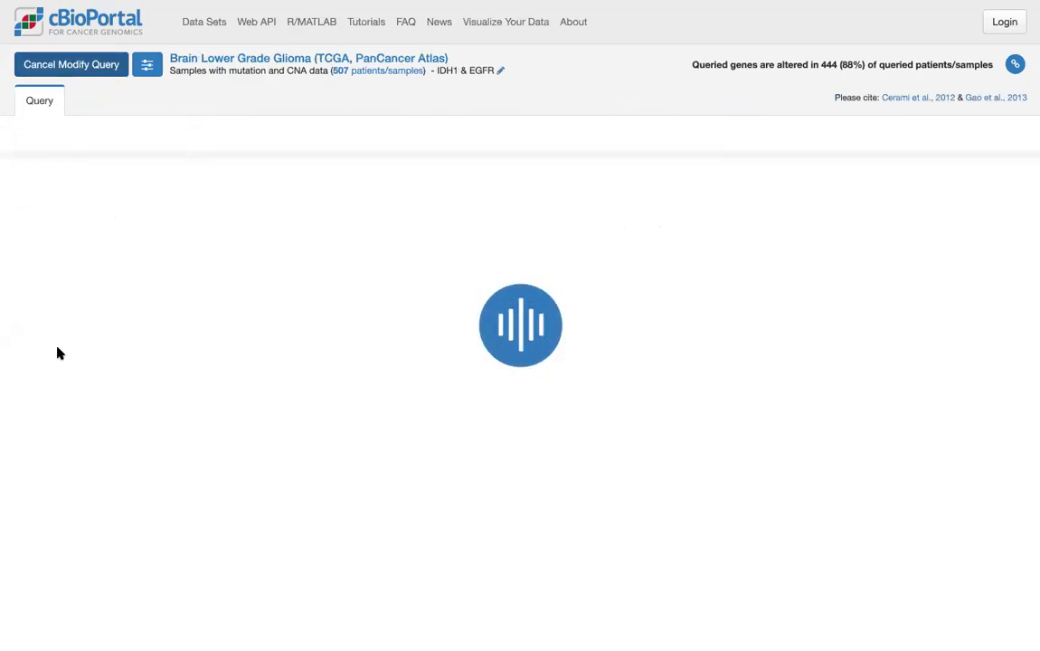
left_click(89, 414)
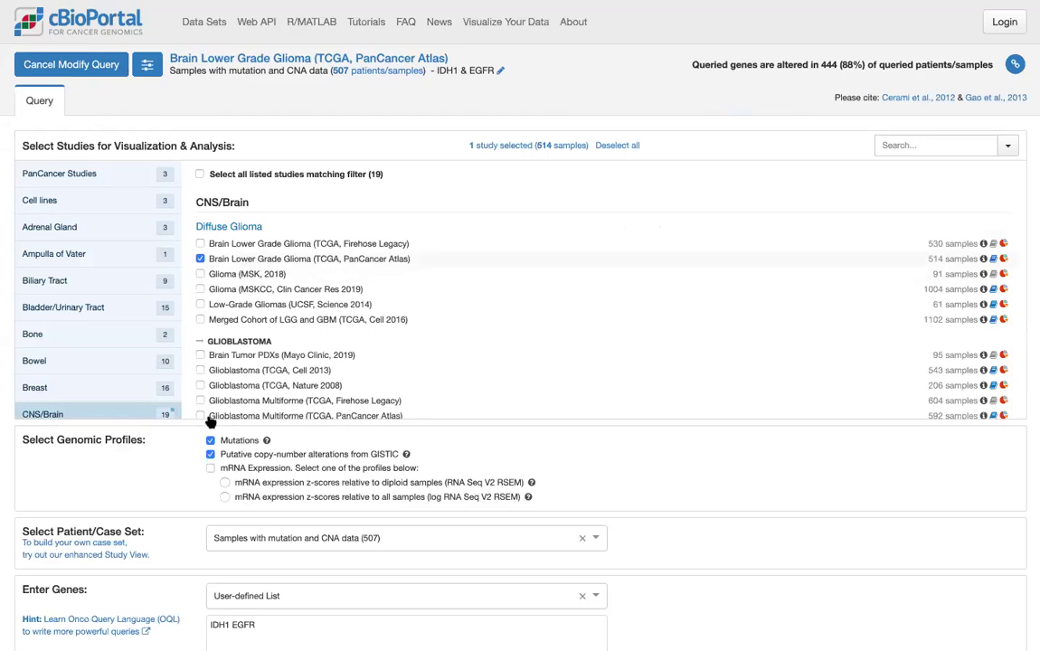
scroll(167, 455, "down", 1)
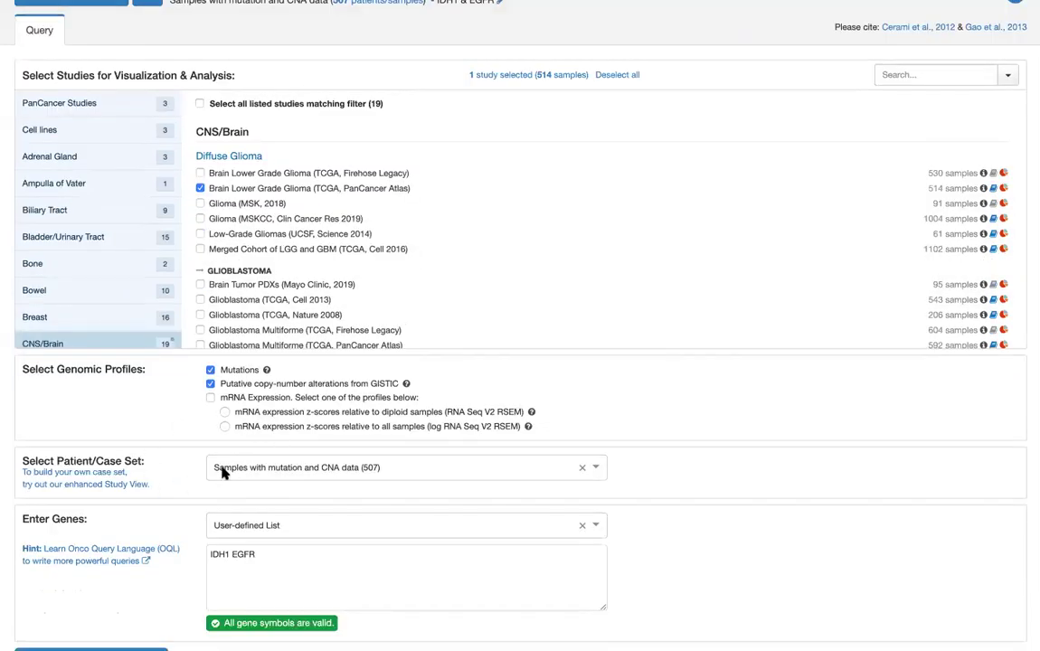
scroll(150, 420, "down", 1)
scroll(150, 421, "down", 1)
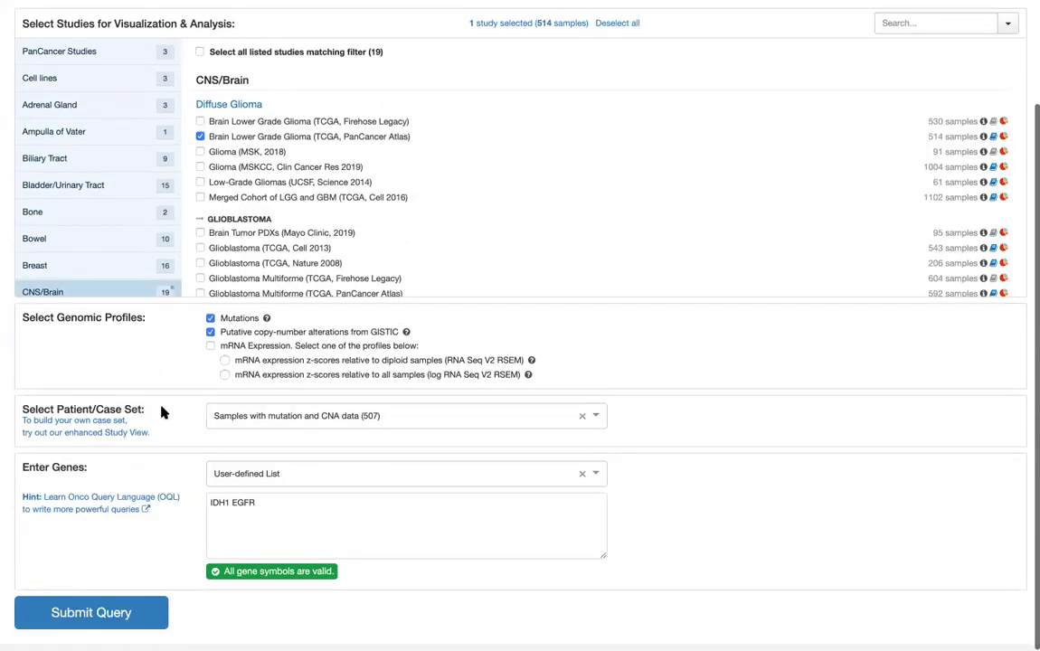
left_click(299, 503)
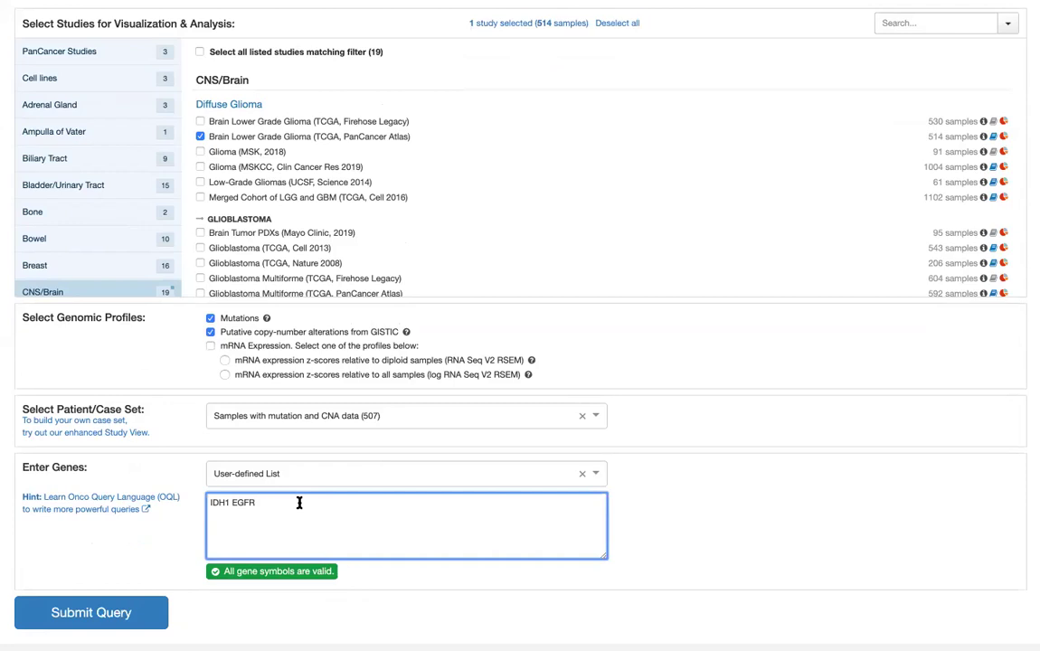
key("Return")
type("TP53")
left_click(129, 612)
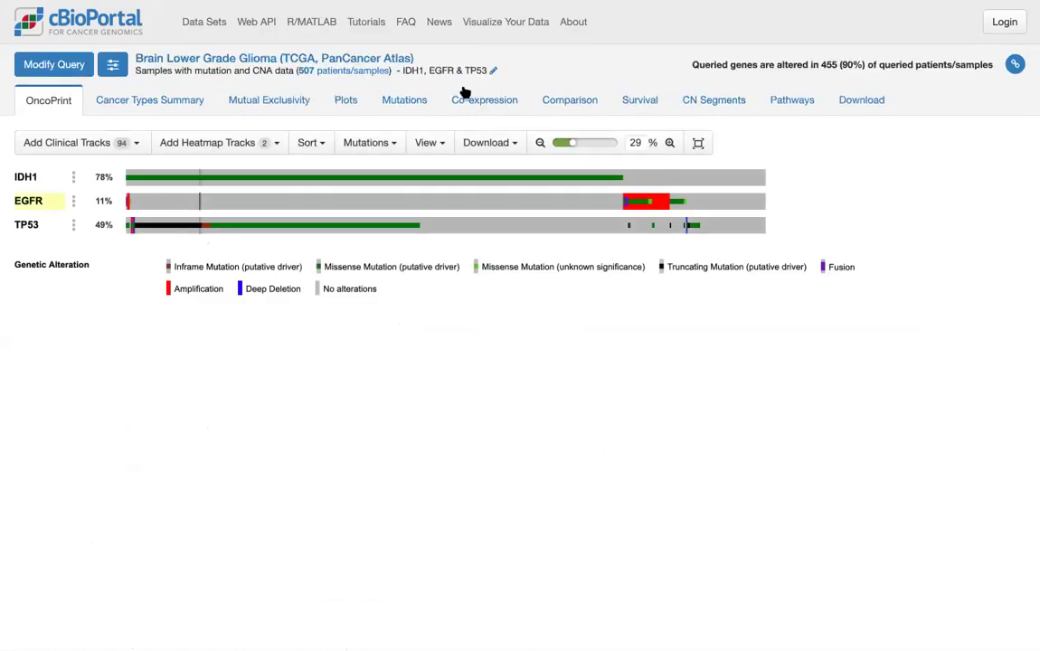
Open the inline gene list editor of the query results and cancel it without making changes
left_click(495, 71)
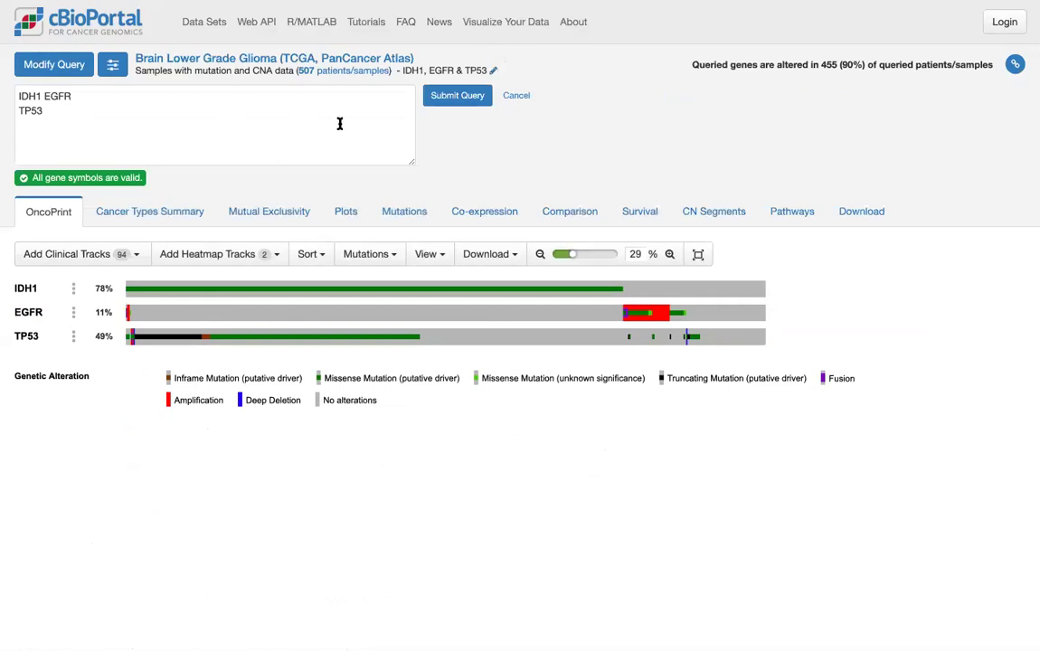
left_click(519, 96)
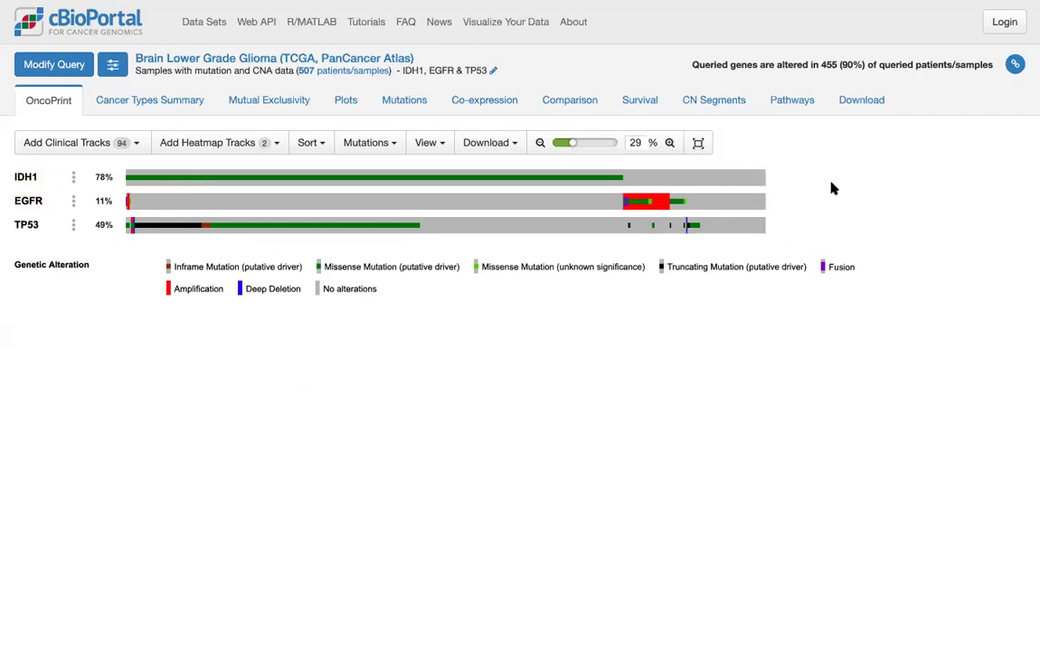
Review the mutual exclusivity and co-occurrence analysis of the queried genes, then return to the OncoPrint
left_click(293, 103)
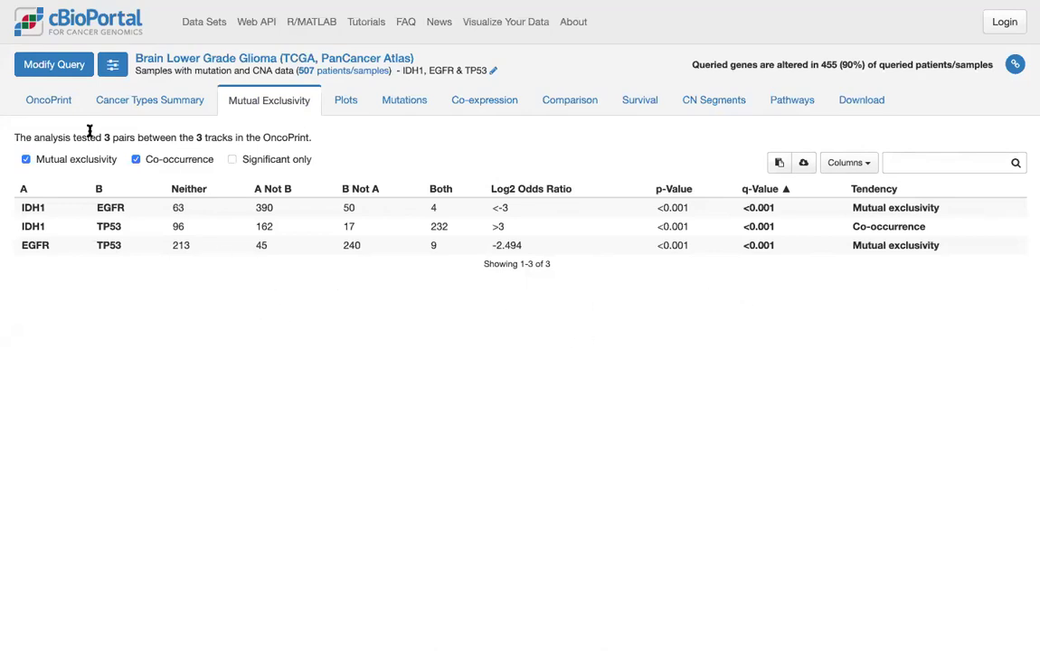
left_click(46, 101)
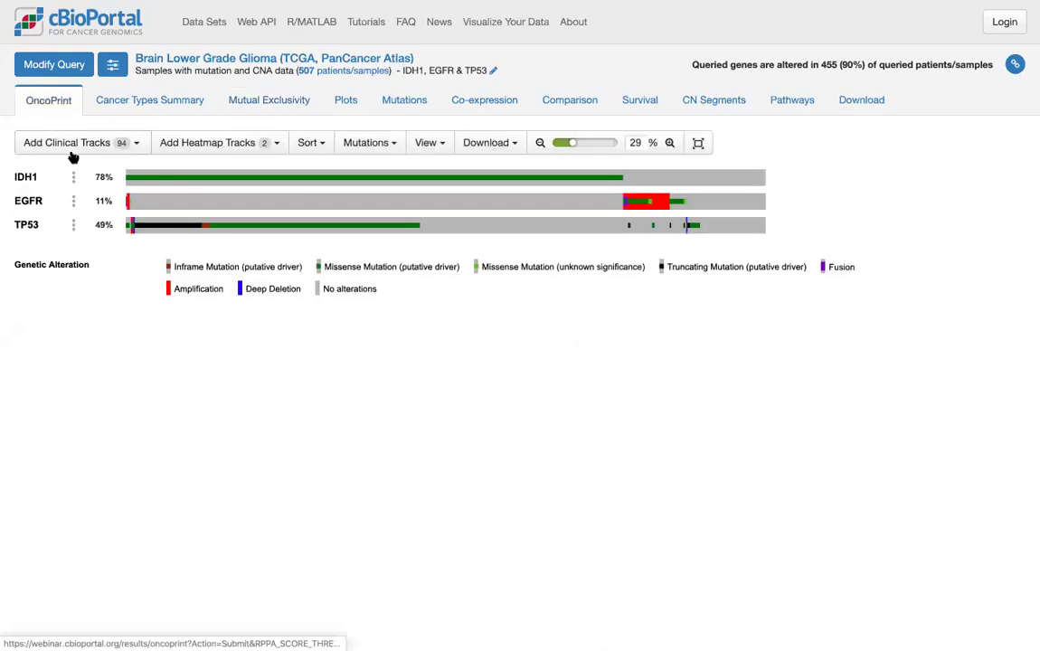
Add the clinical tracks Diagnosis Age and Subtype to the OncoPrint
left_click(129, 144)
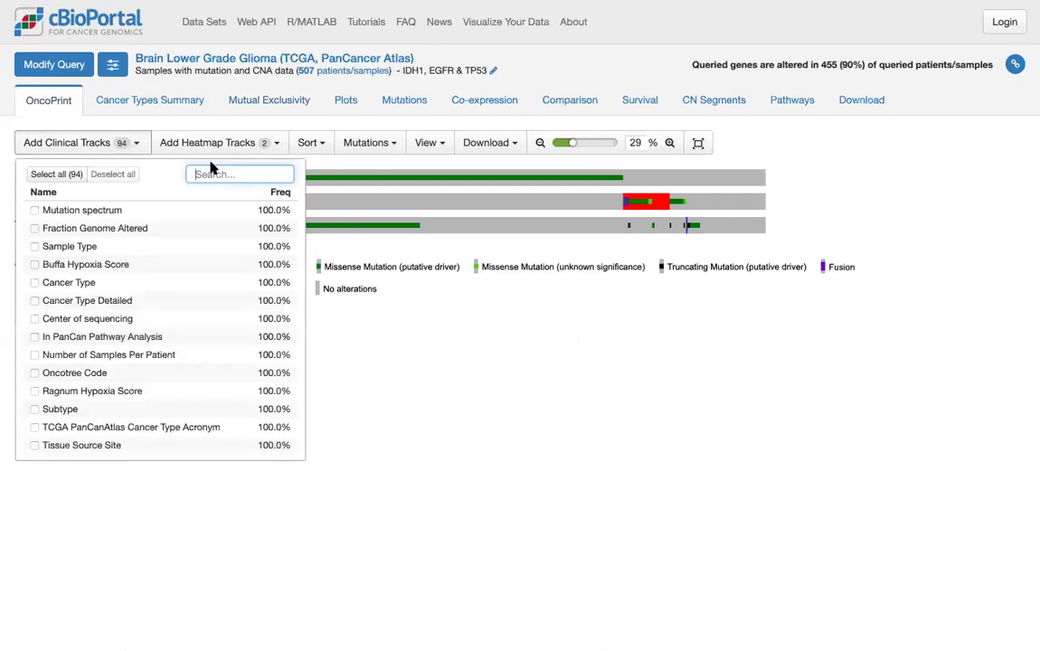
type("age")
left_click(80, 211)
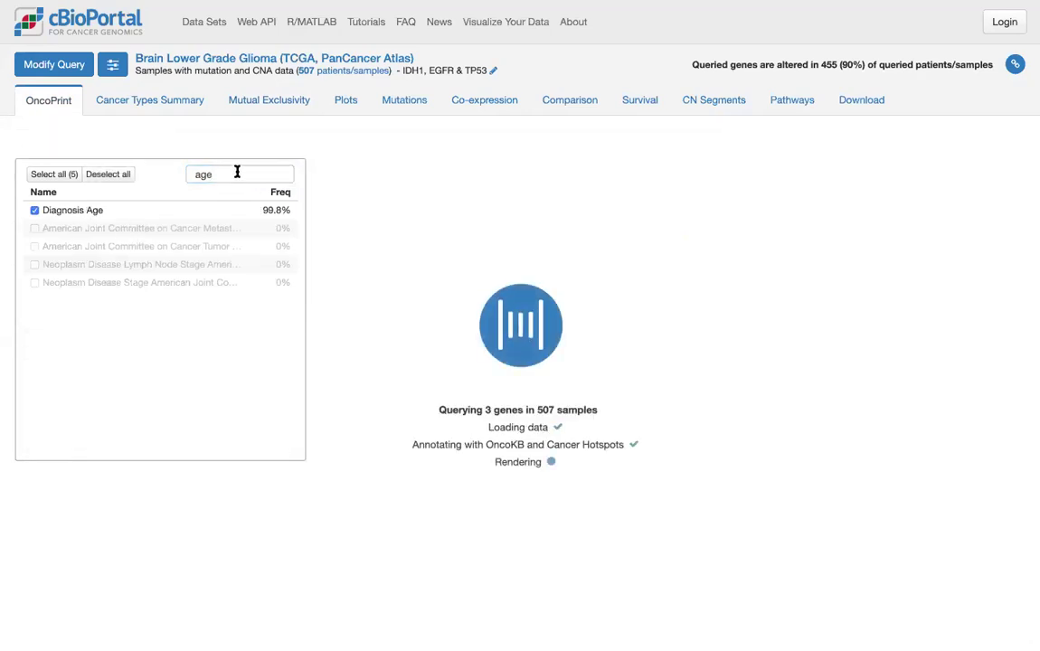
double_click(237, 172)
type("subt")
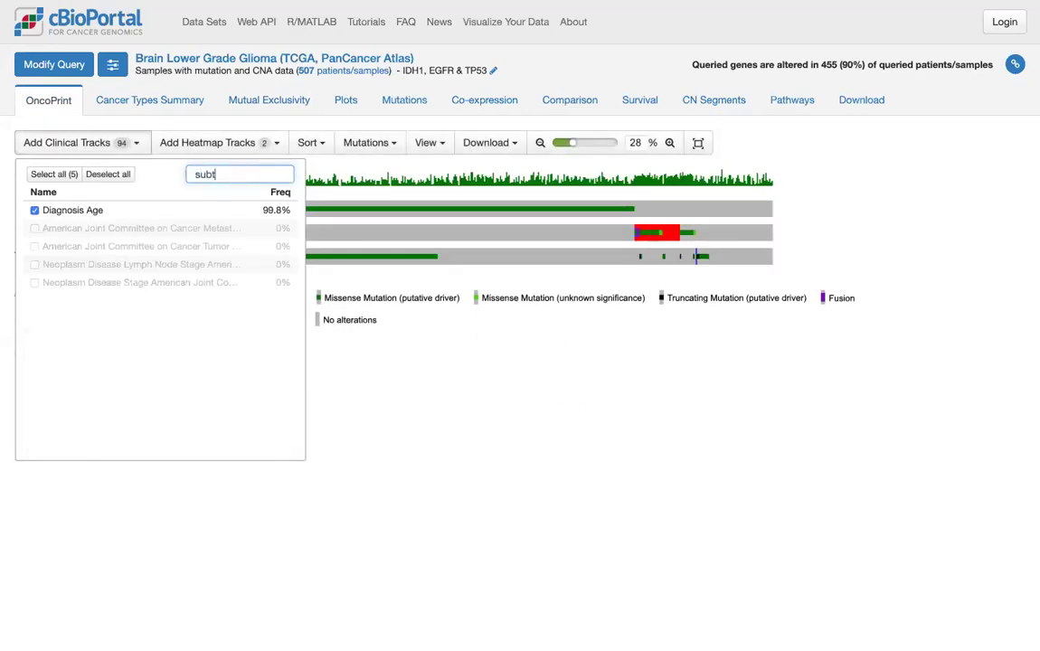
left_click(81, 210)
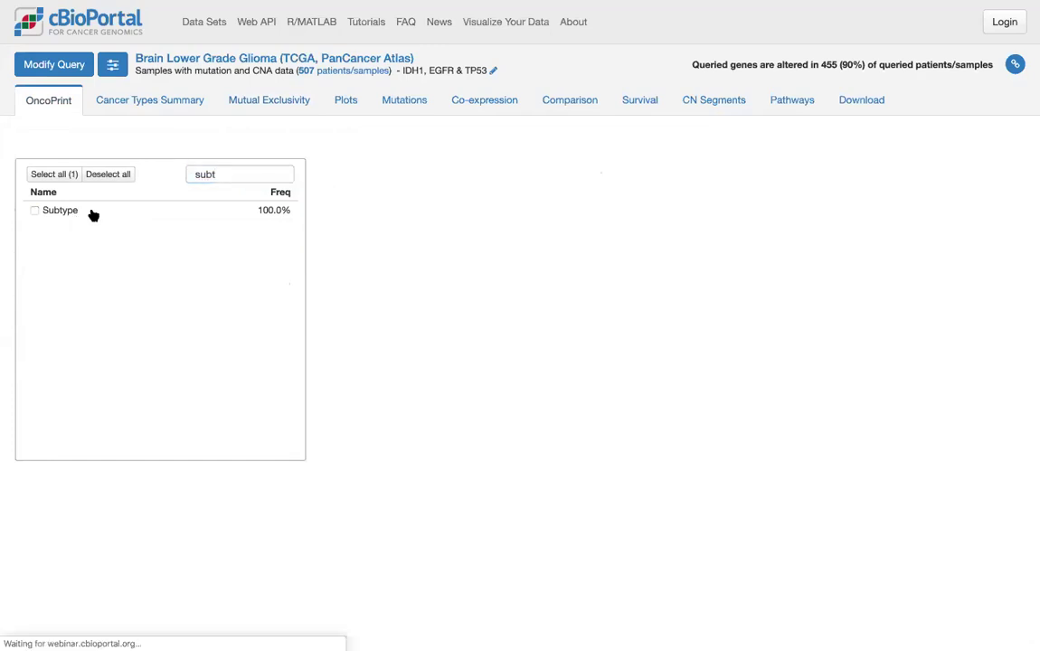
left_click(137, 143)
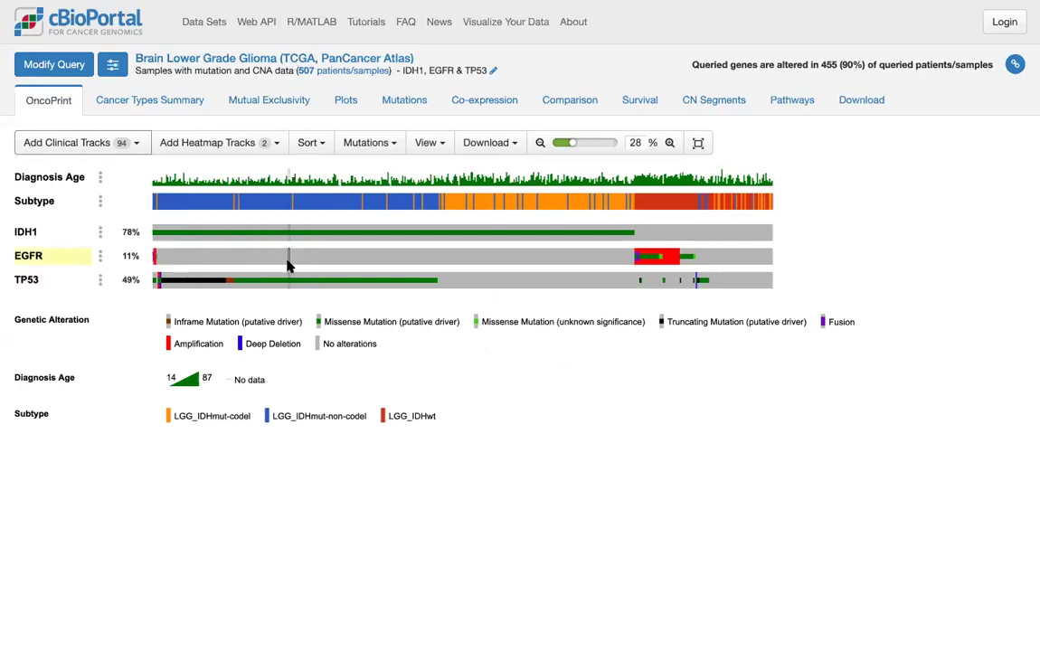
Enlarge the OncoPrint to 100%, examine the first patient's IDH1 mutation and its annotations, and reduce the zoom to 24%
left_click(671, 144)
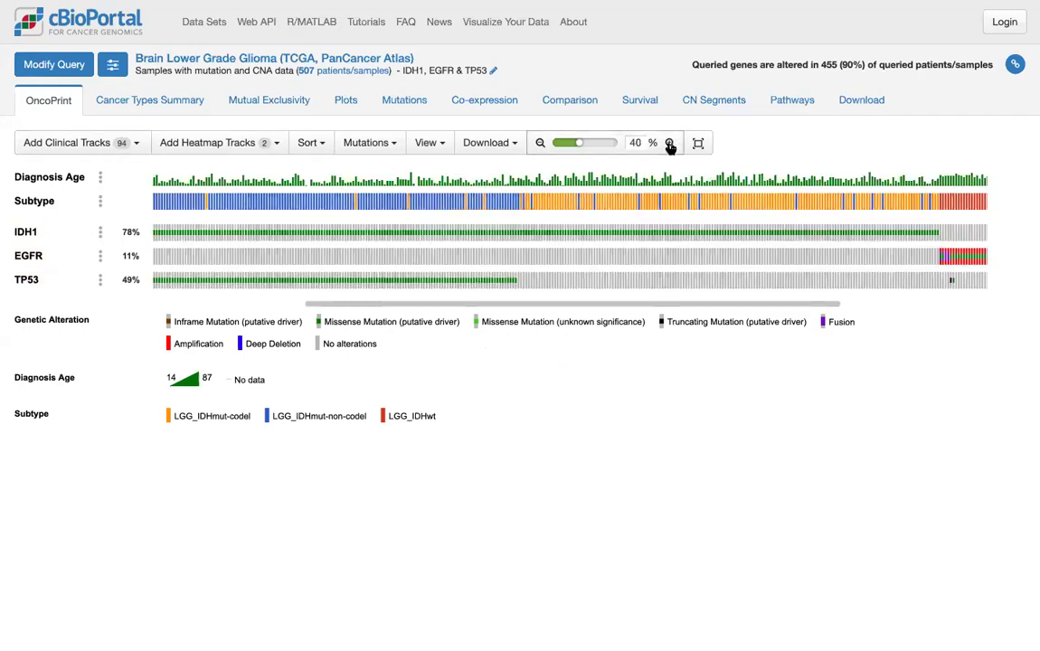
left_click(670, 144)
left_click(670, 144)
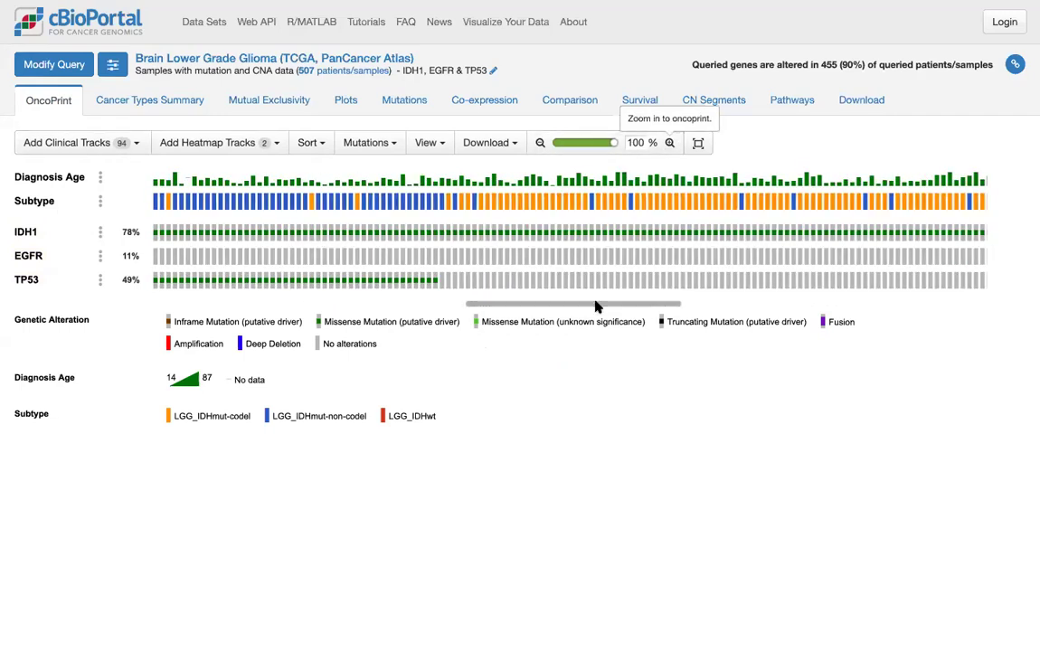
left_click_drag(520, 304, 142, 329)
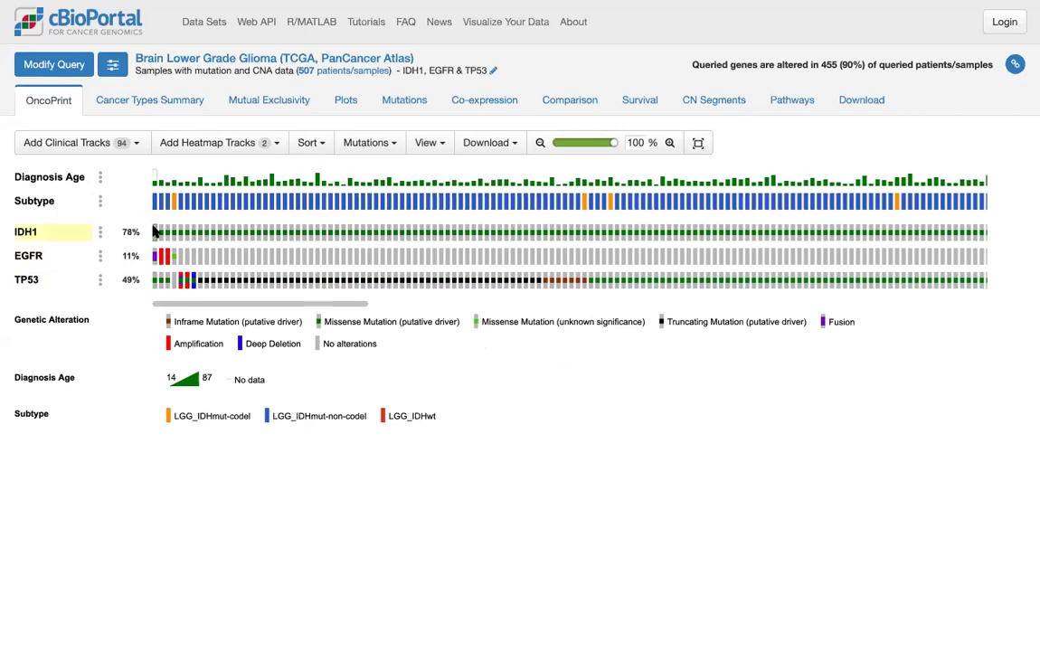
mouse_move(154, 232)
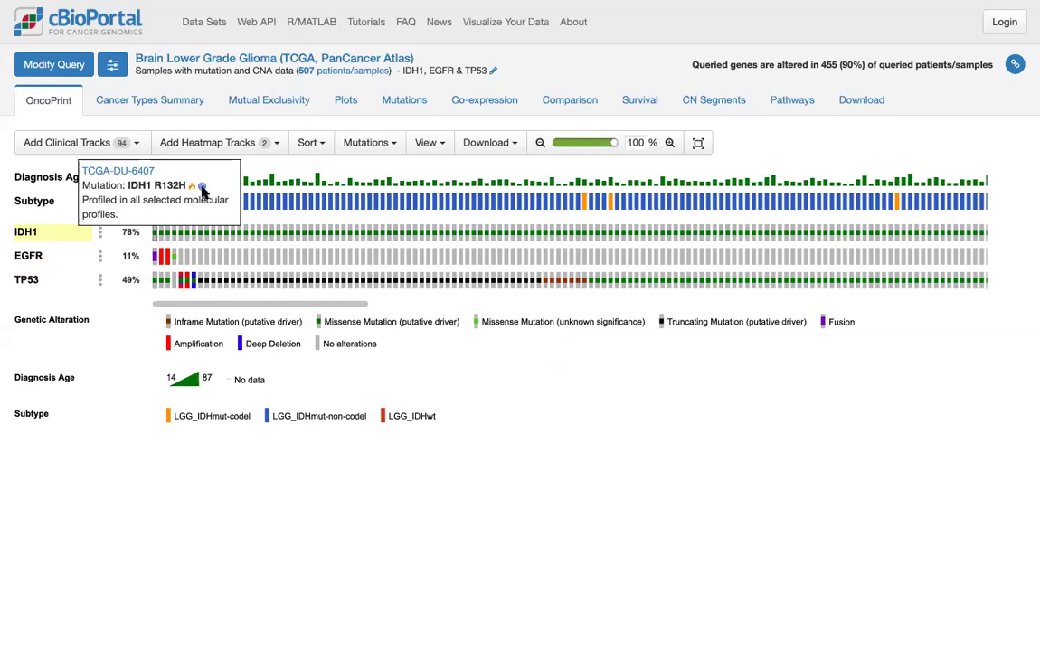
mouse_move(203, 189)
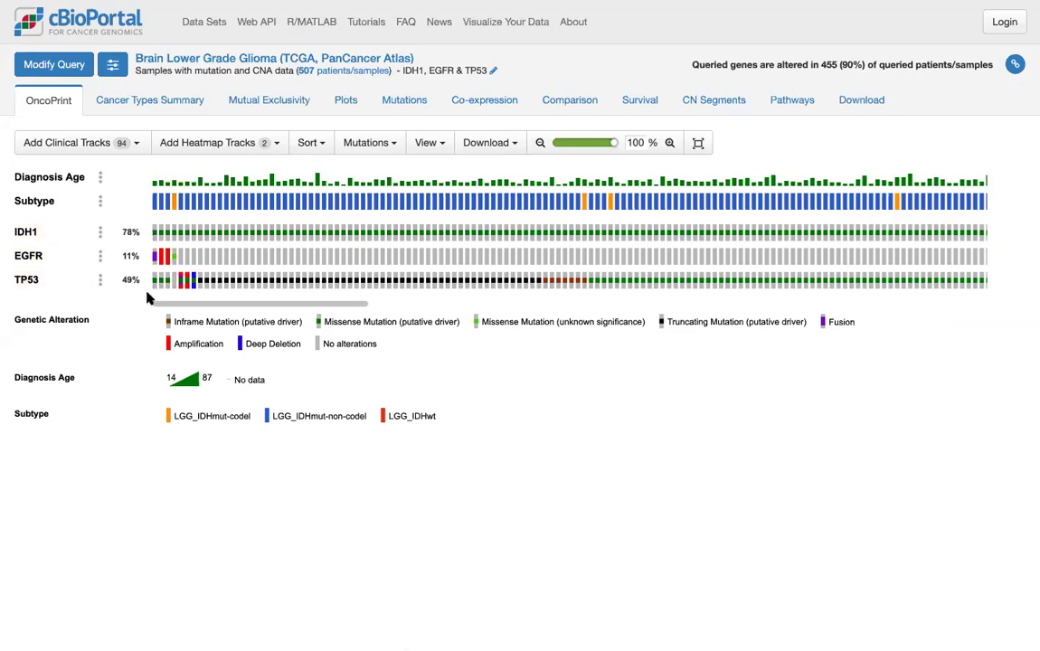
left_click(540, 144)
left_click(540, 144)
left_click(540, 144)
left_click(540, 144)
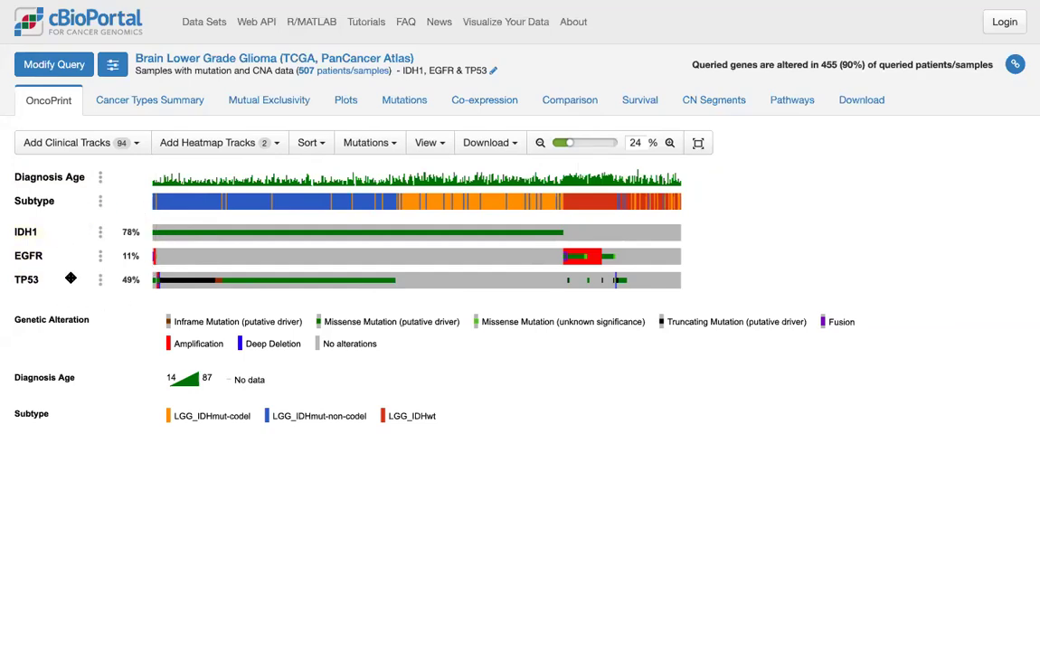
Sort the Subtype track a-Z and show gaps between the subtype groups
left_click(101, 202)
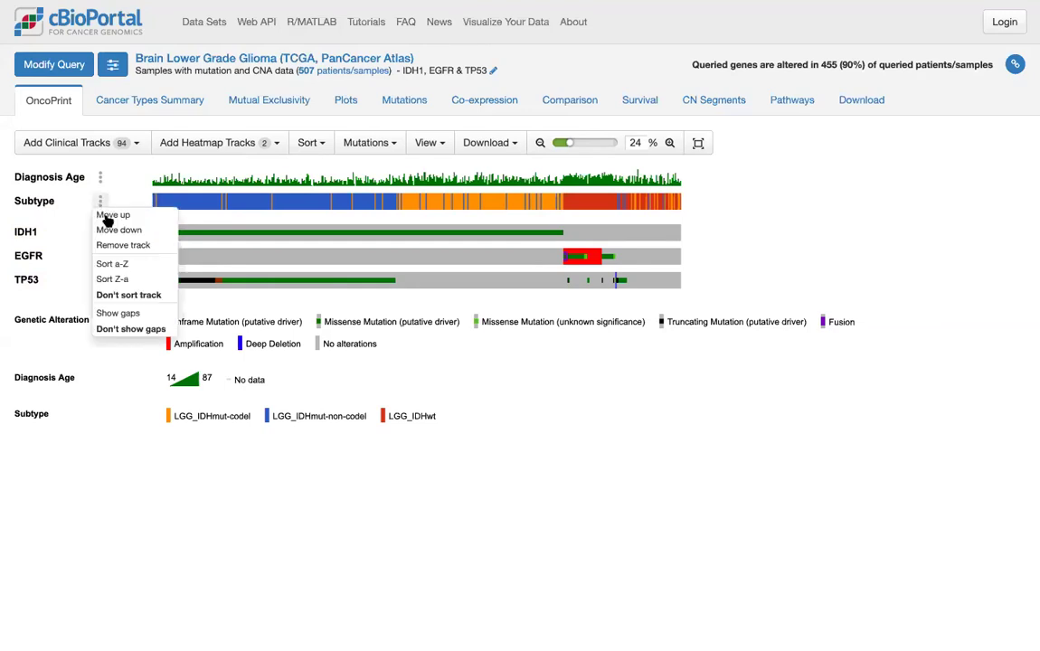
left_click(134, 267)
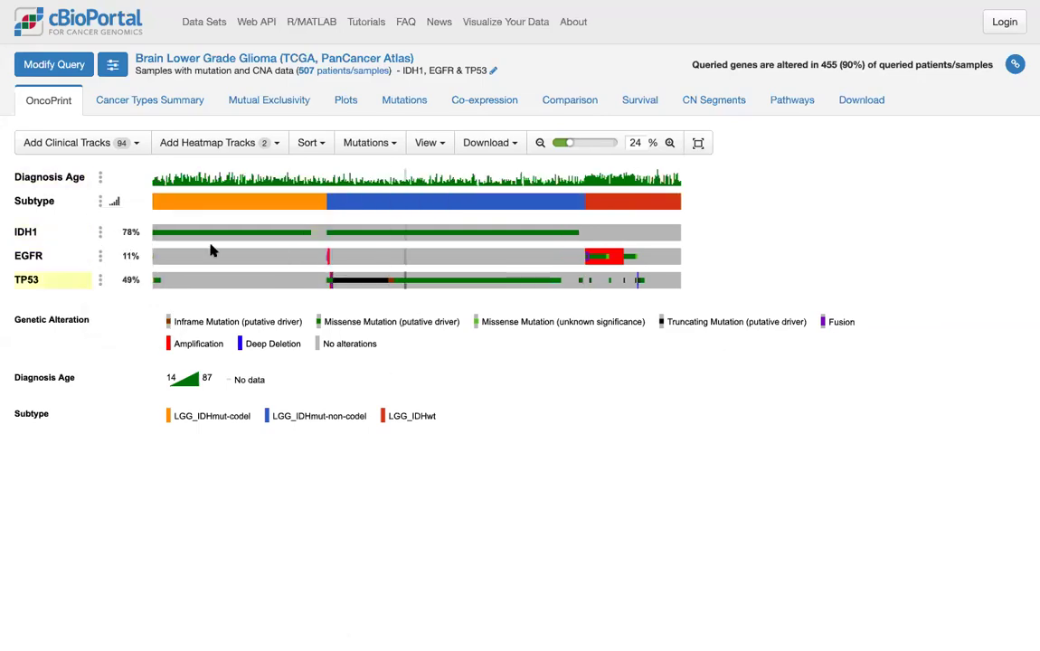
left_click(101, 202)
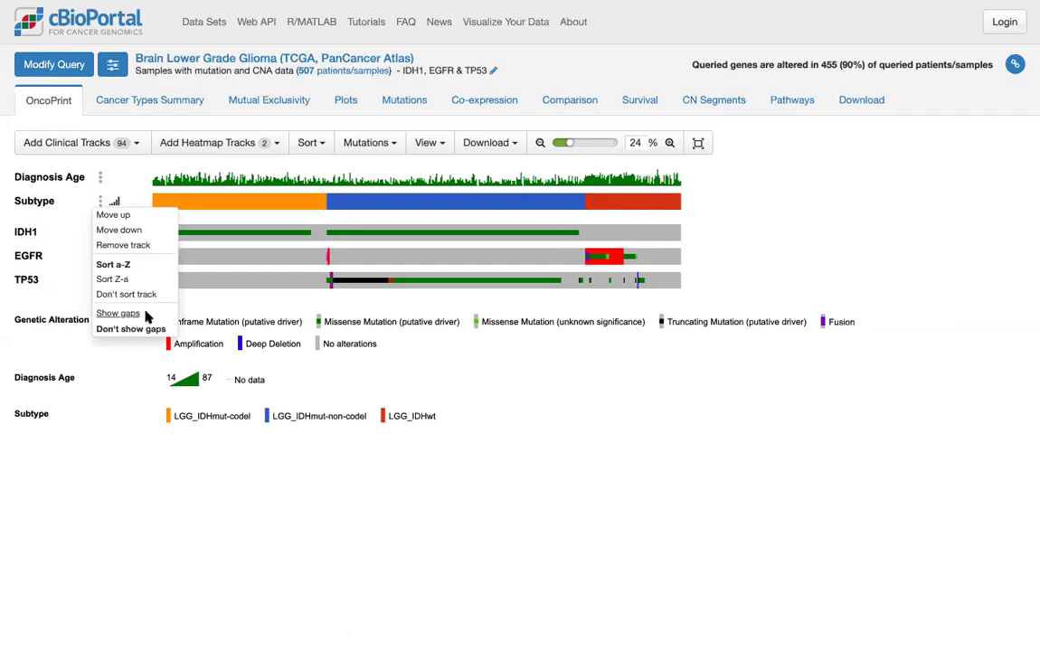
left_click(118, 313)
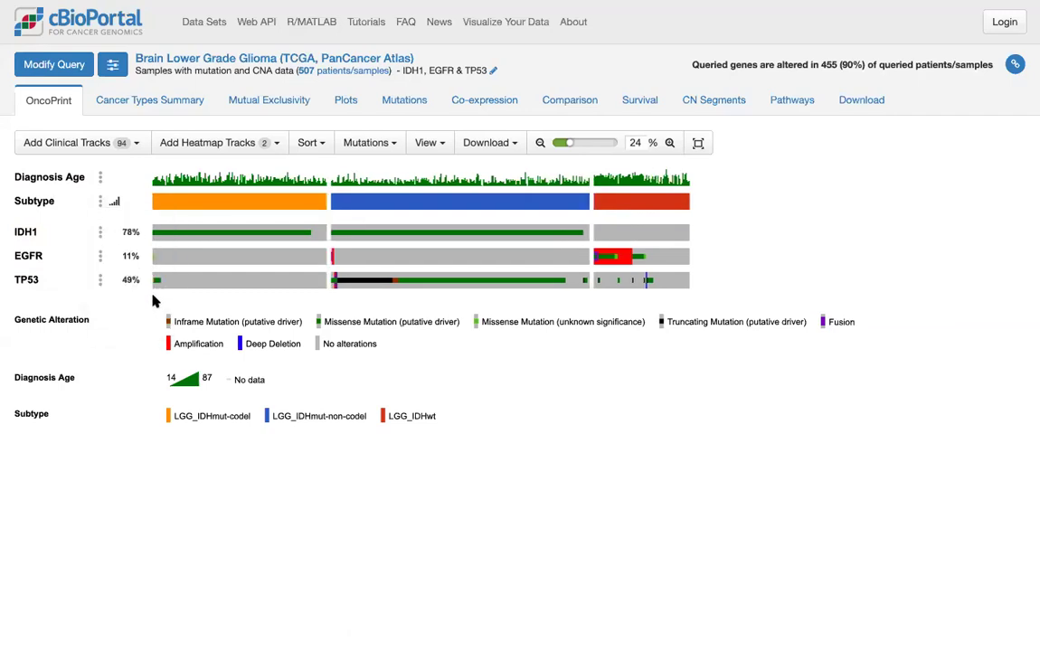
Remove the gaps and the sorting from the Subtype track
left_click(101, 200)
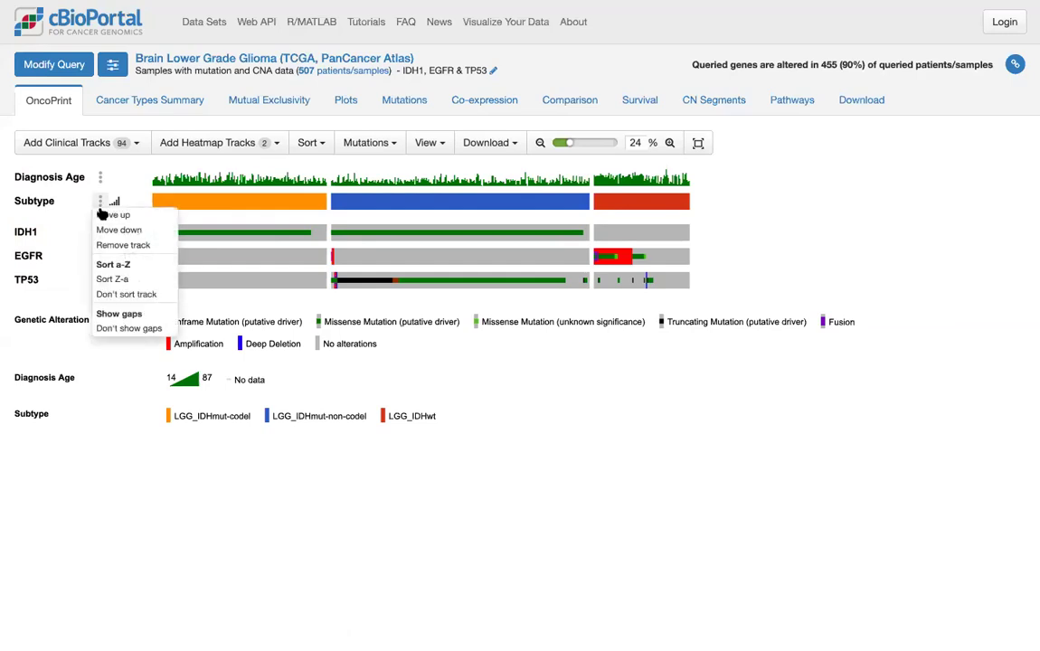
left_click(104, 311)
left_click(100, 201)
left_click(127, 294)
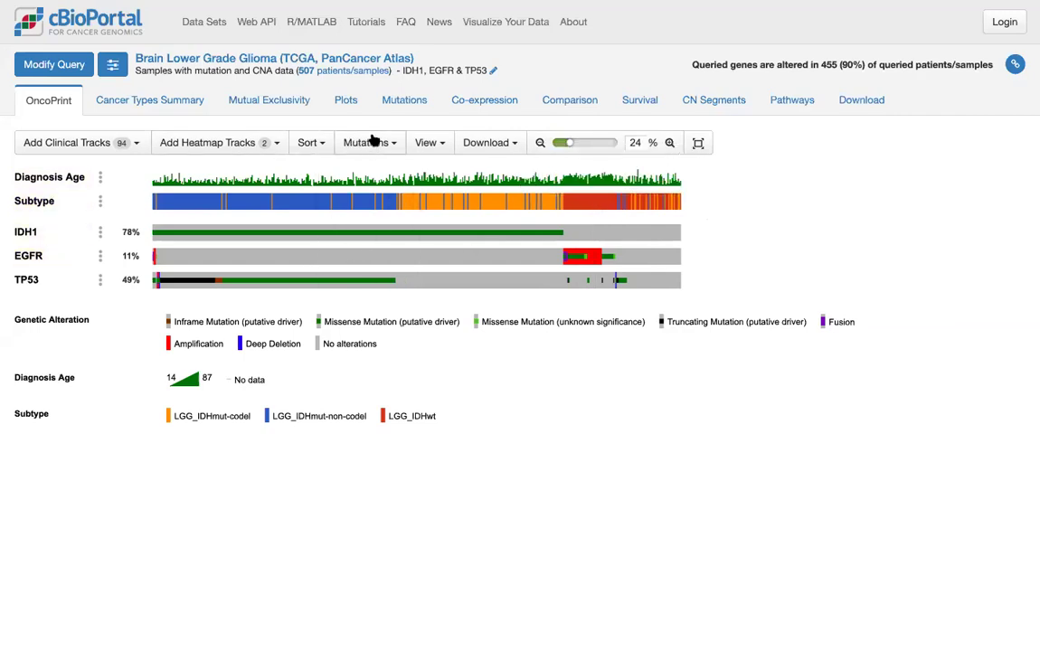
Review the OncoPrint's view options and its available download formats without changing anything
left_click(442, 147)
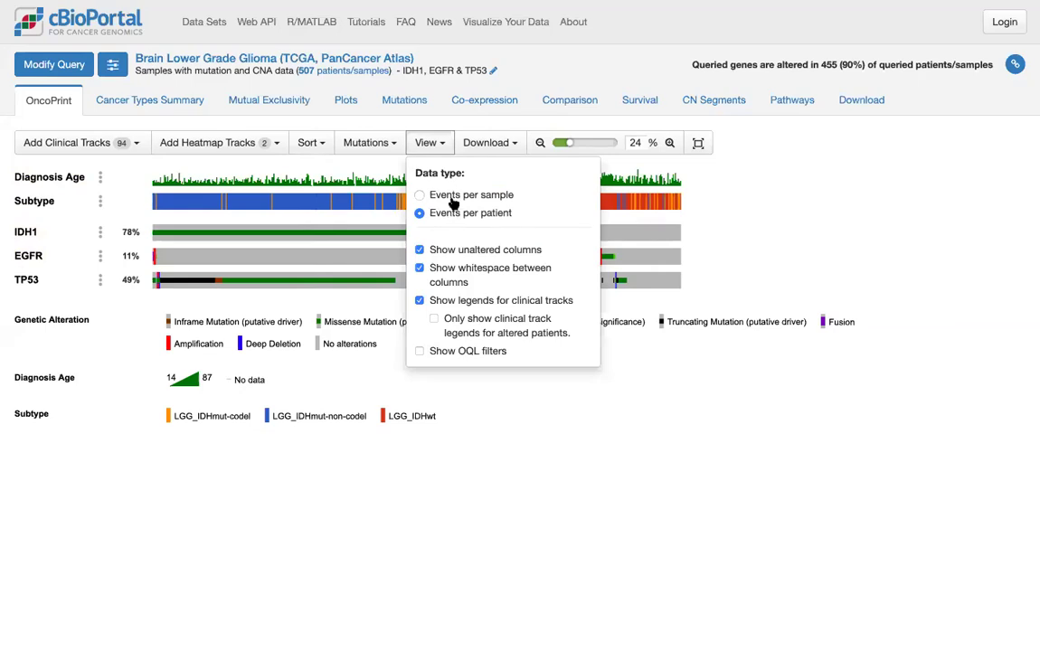
left_click(430, 145)
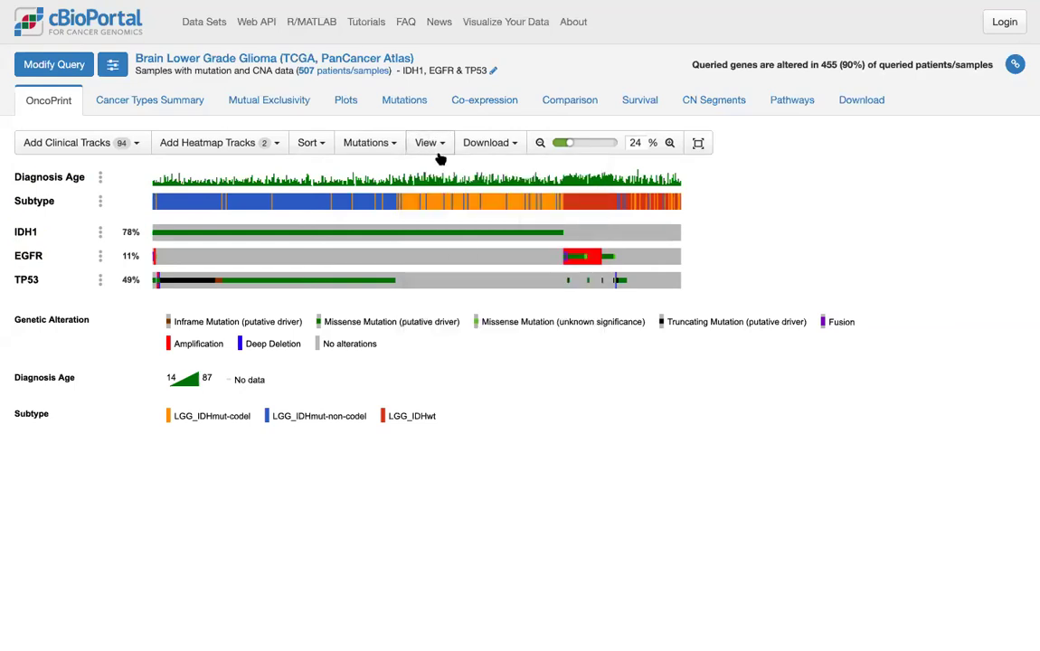
left_click(513, 144)
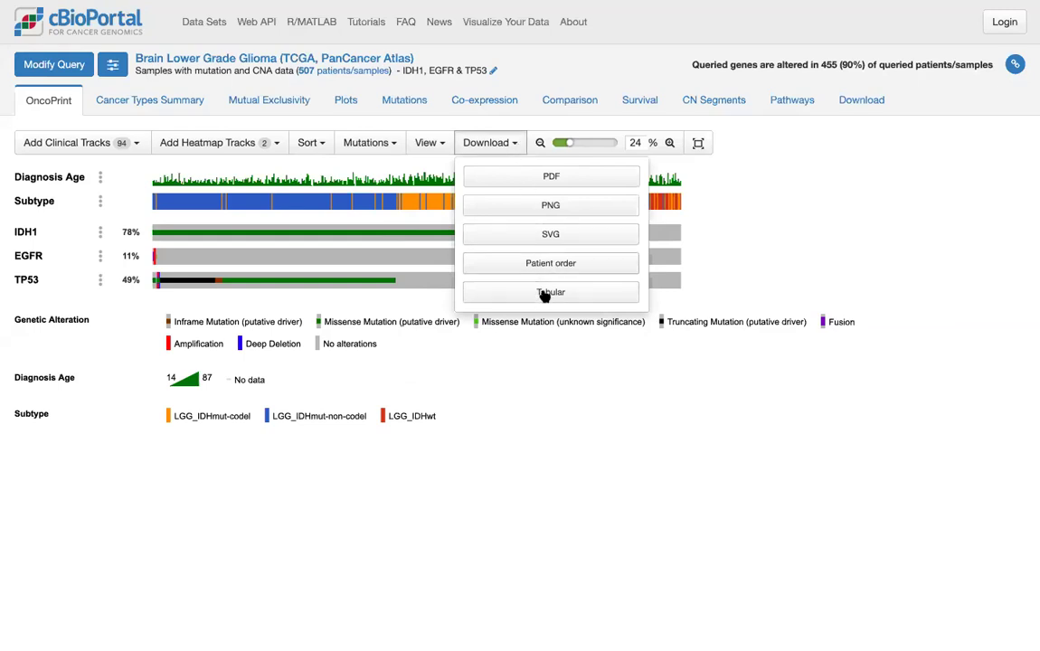
left_click(513, 144)
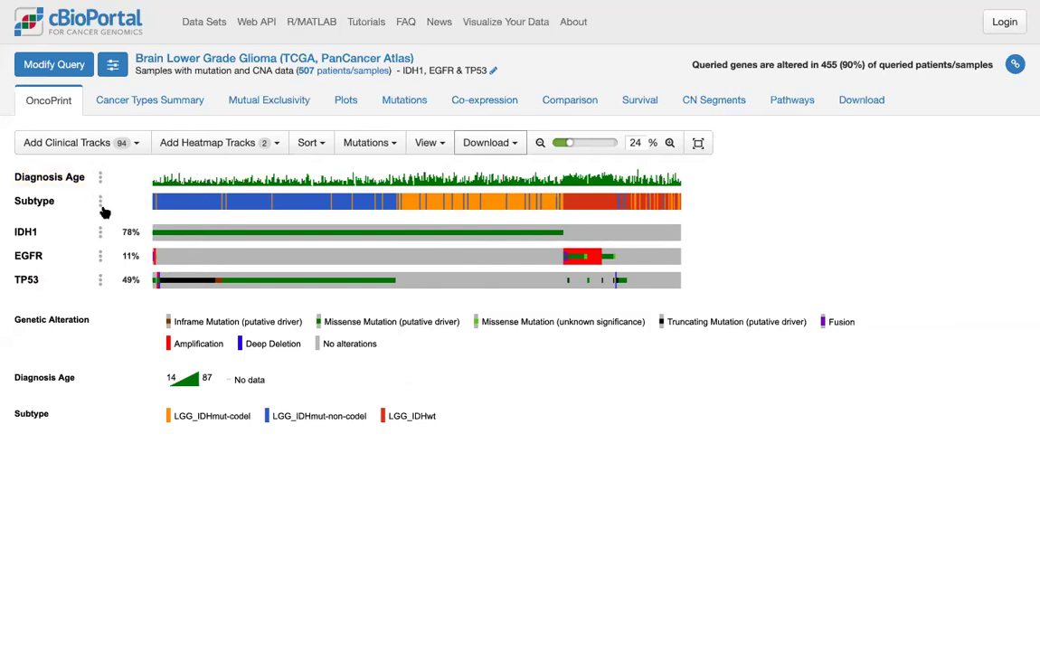
Show the cancer types summary for EGFR grouped by Cancer Type Detailed and examine the alteration frequency bars
left_click(178, 102)
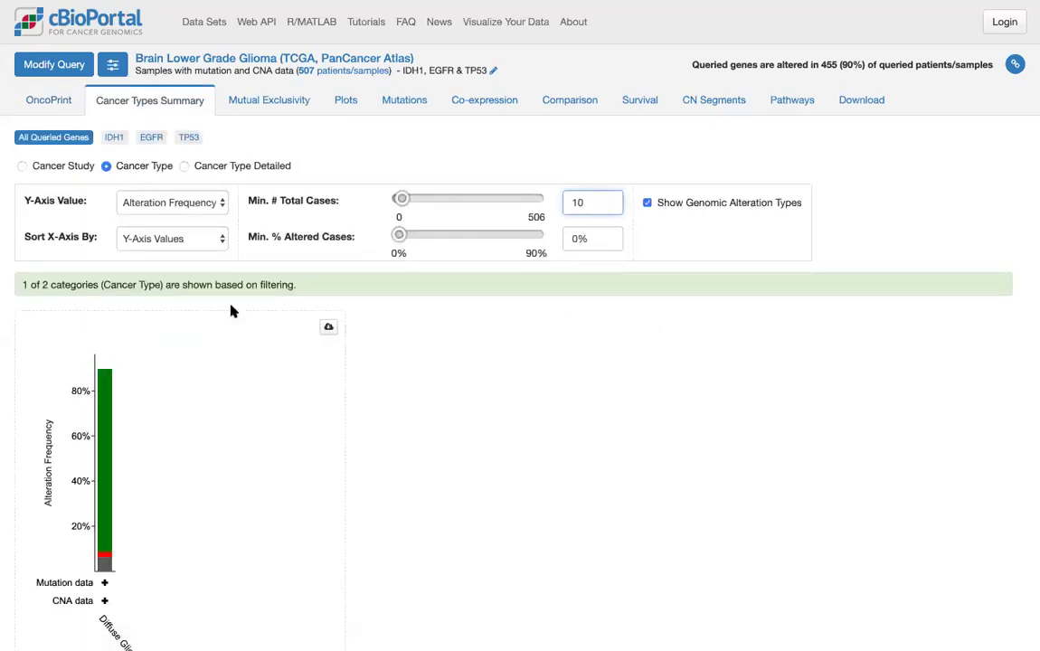
left_click(152, 138)
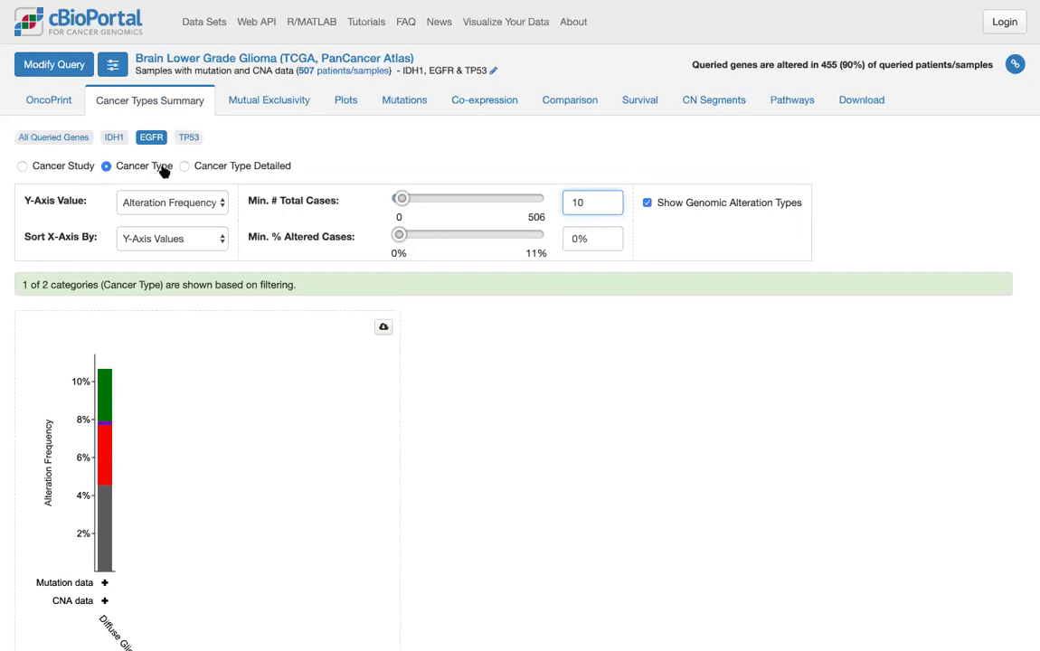
left_click(226, 168)
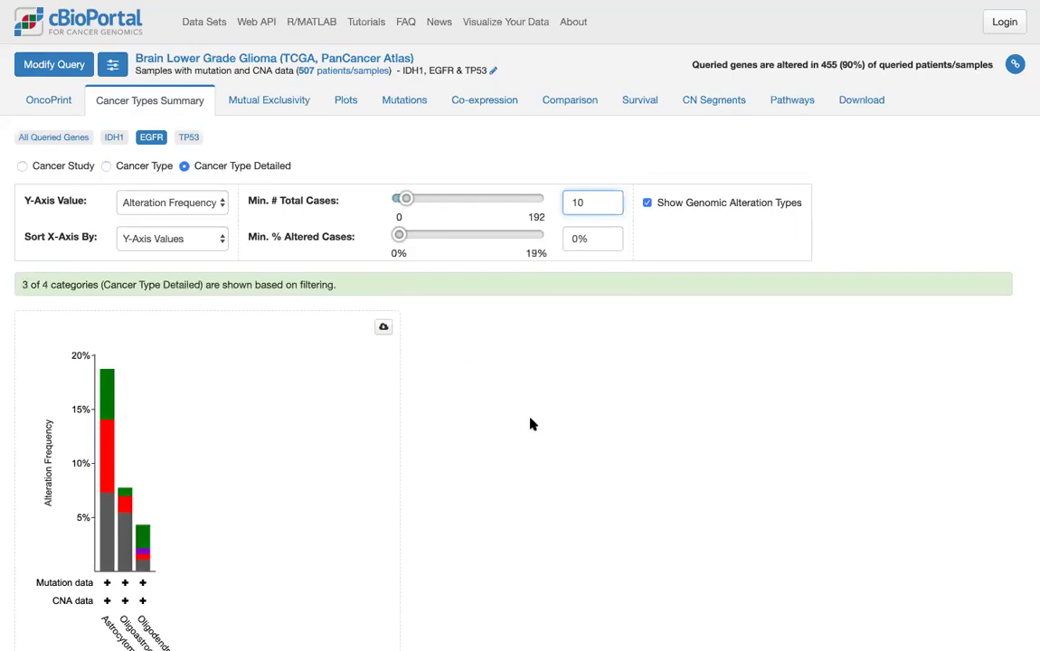
scroll(532, 424, "down", 2)
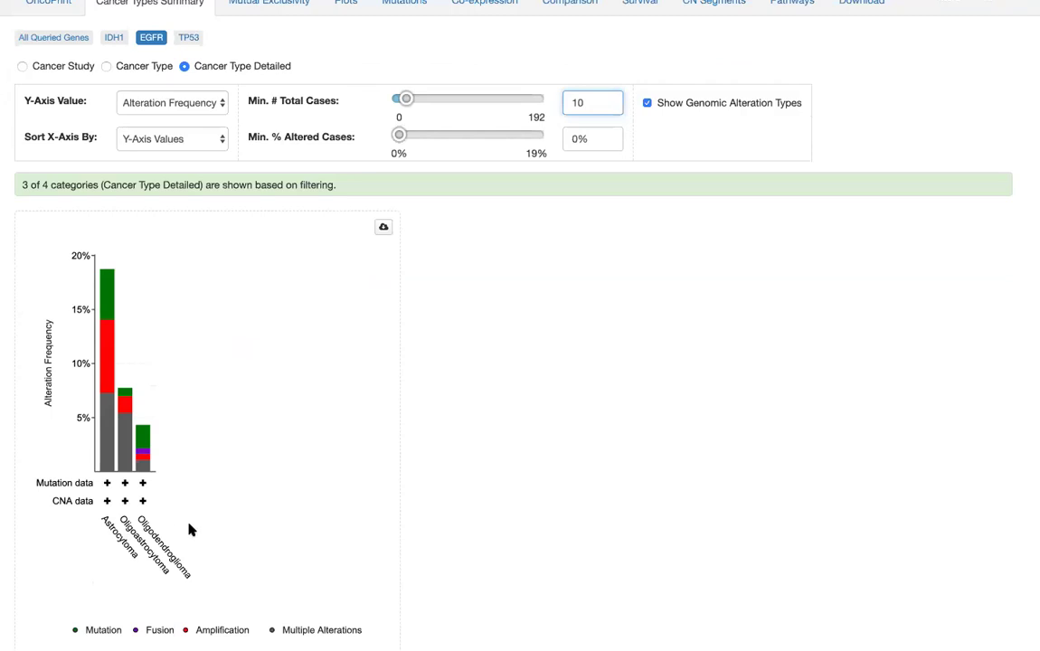
mouse_move(109, 285)
scroll(464, 349, "up", 2)
scroll(465, 348, "up", 3)
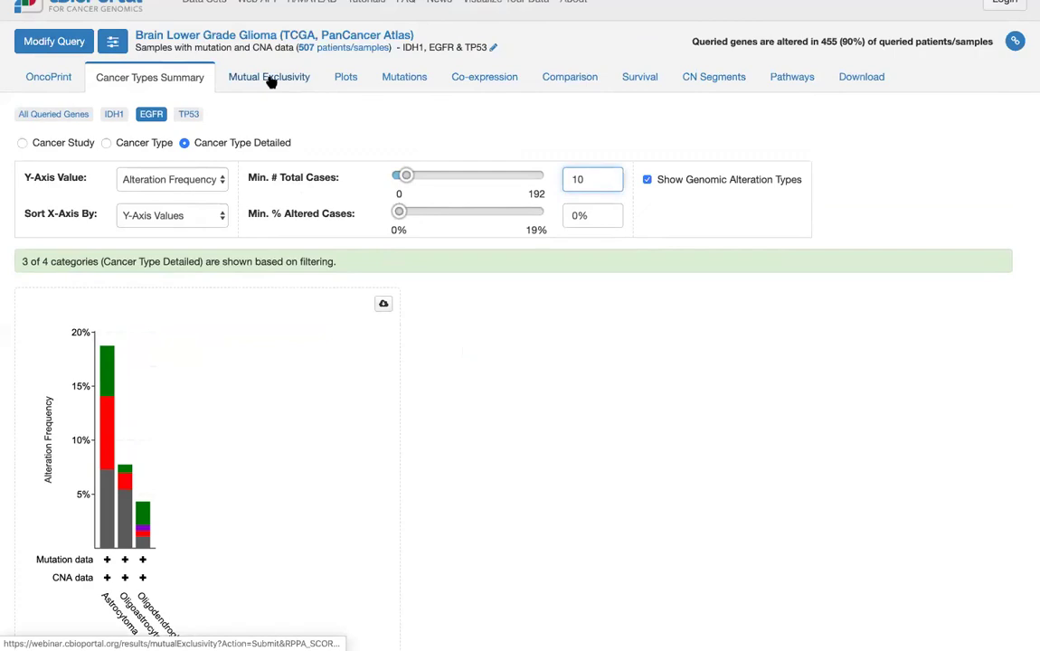
Plot mRNA expression against copy number for EGFR and inspect the details of an amplified sample
left_click(349, 79)
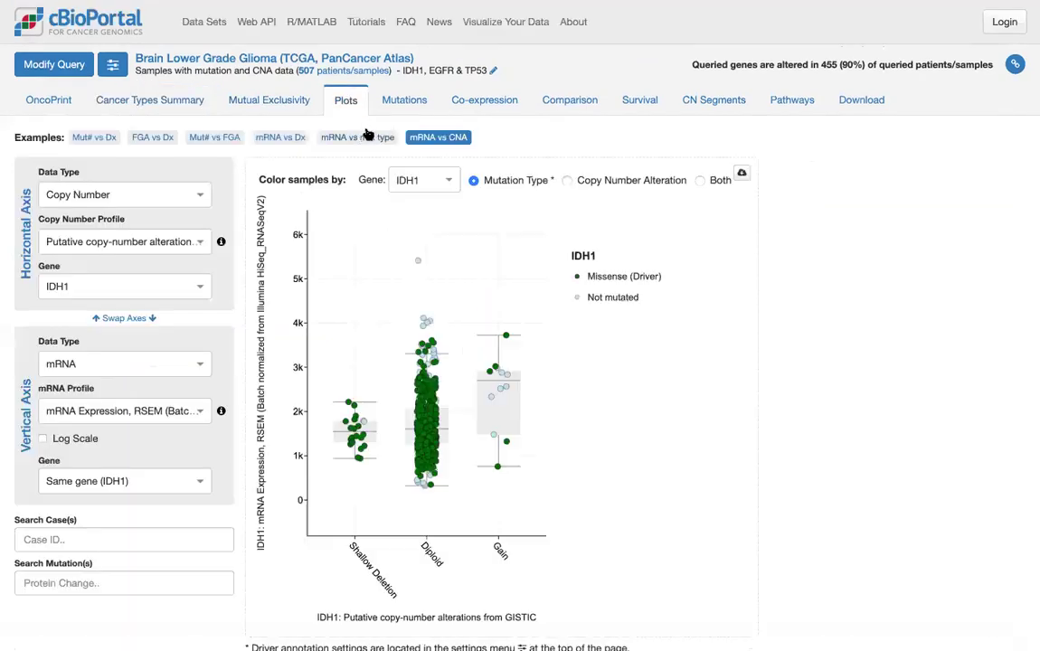
scroll(907, 312, "down", 1)
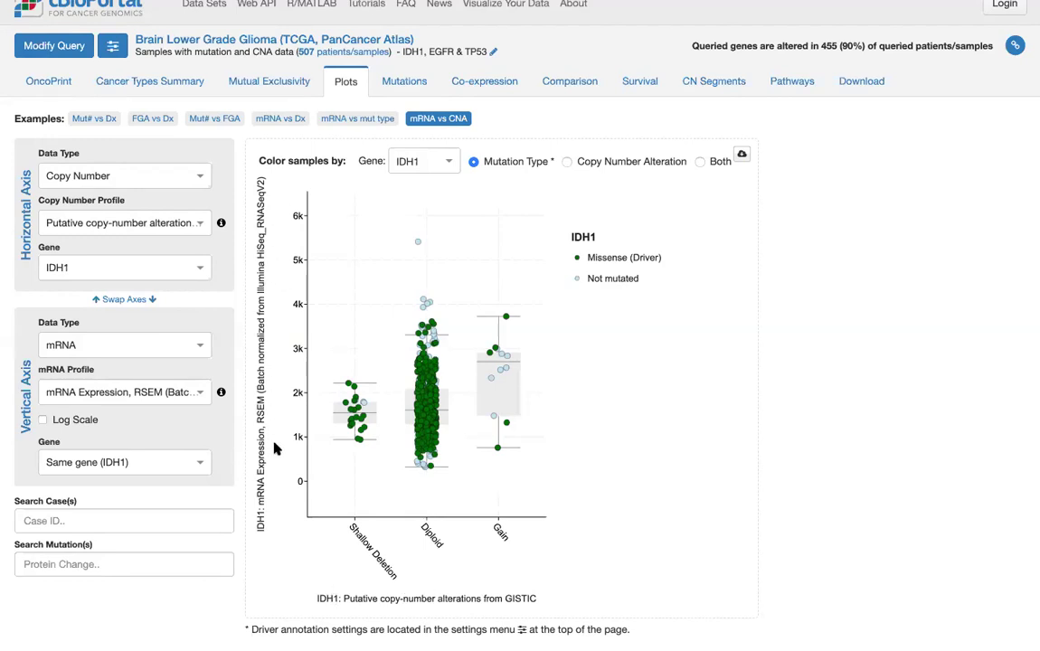
left_click(179, 267)
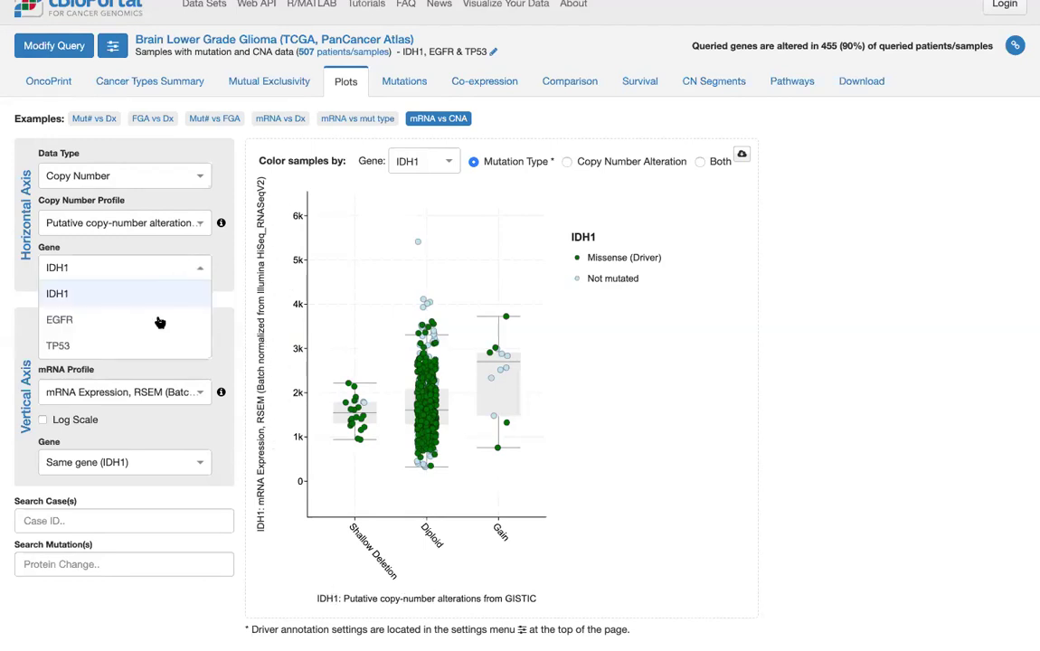
left_click(158, 319)
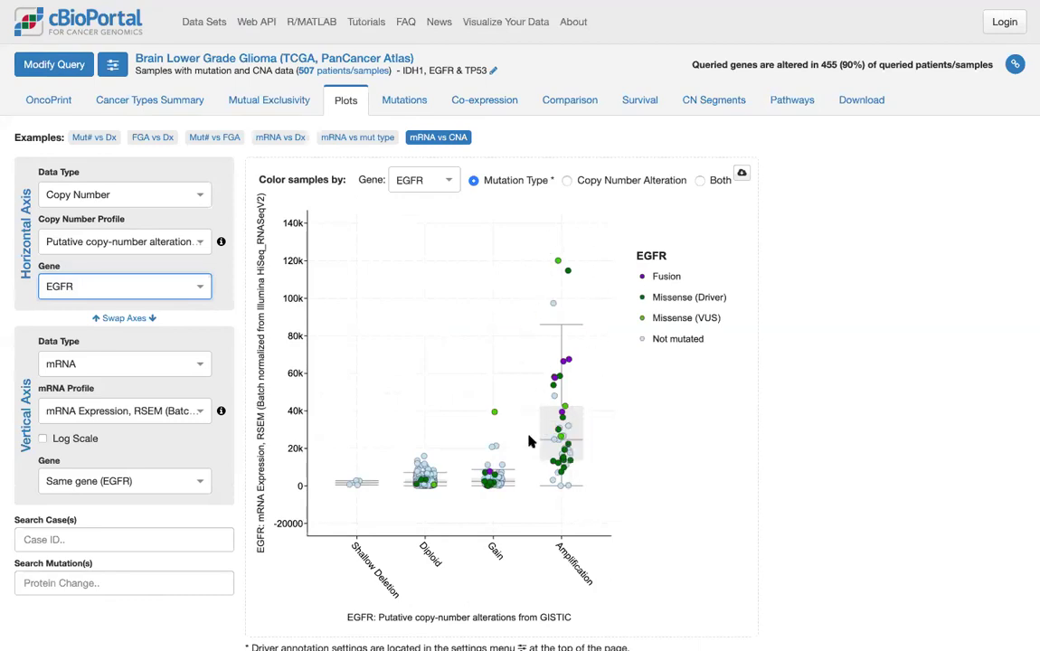
mouse_move(584, 430)
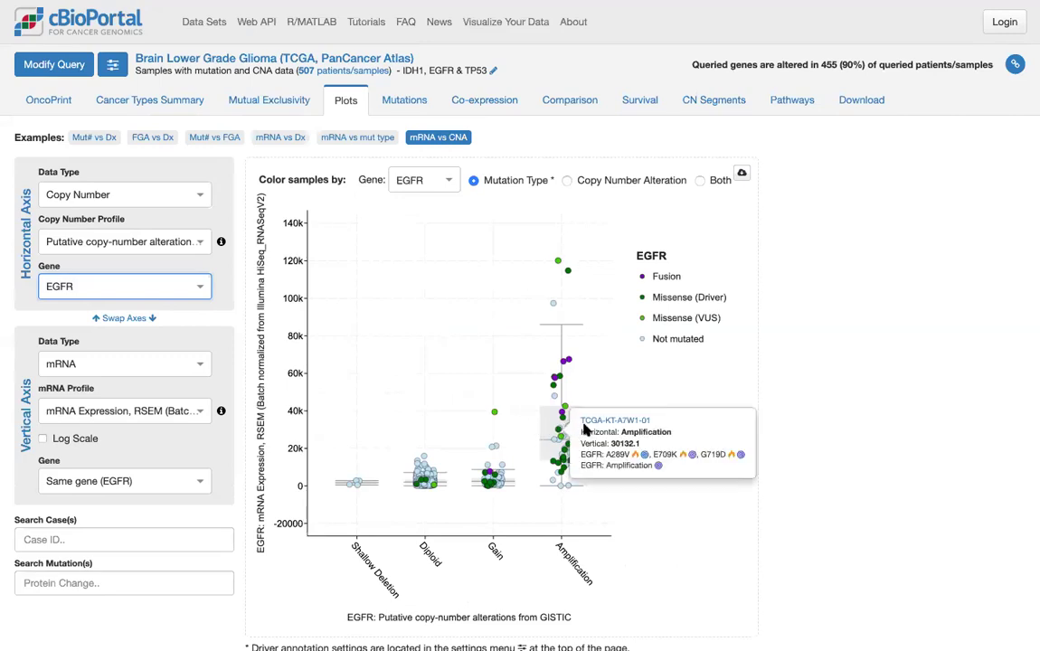
Plot the clinical attribute Diagnosis Age on the vertical axis against EGFR copy number and inspect individual gain and amplification samples
left_click(245, 355)
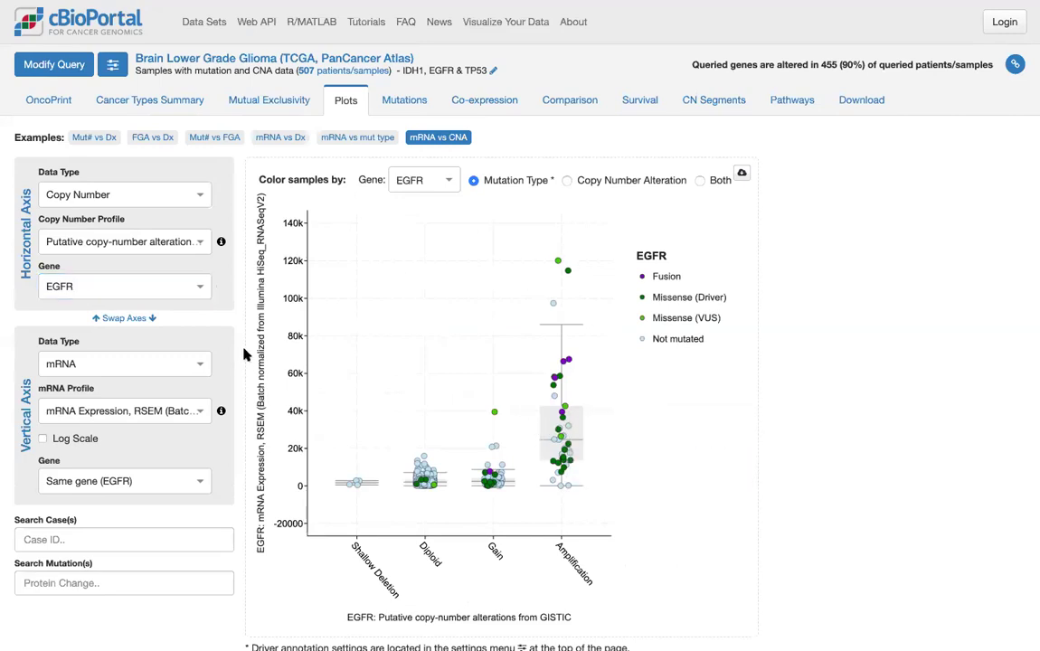
left_click(199, 366)
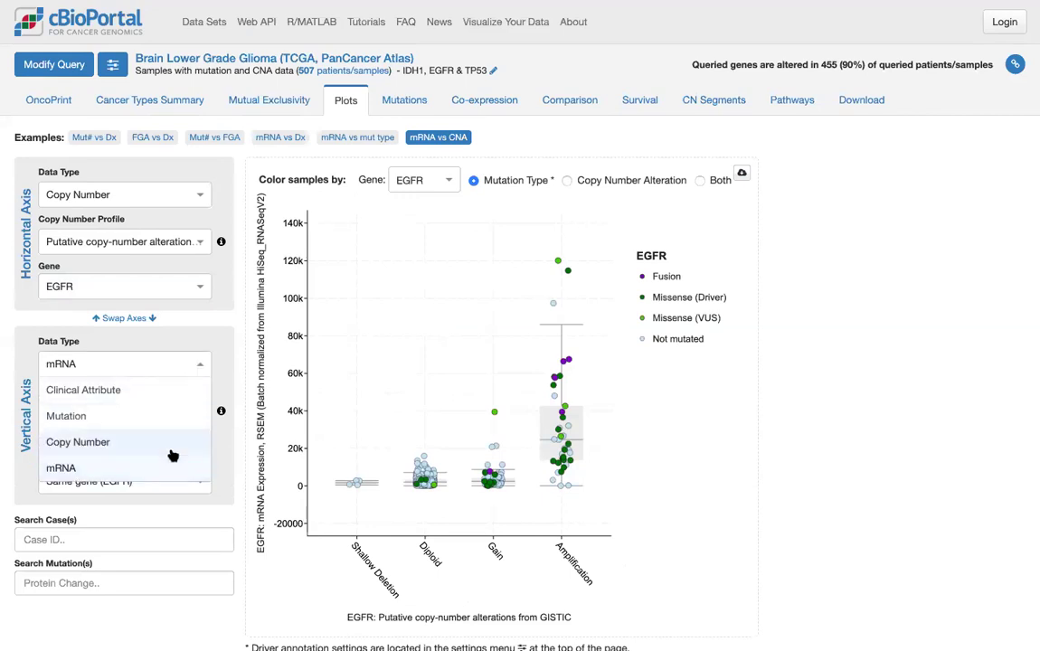
left_click(169, 395)
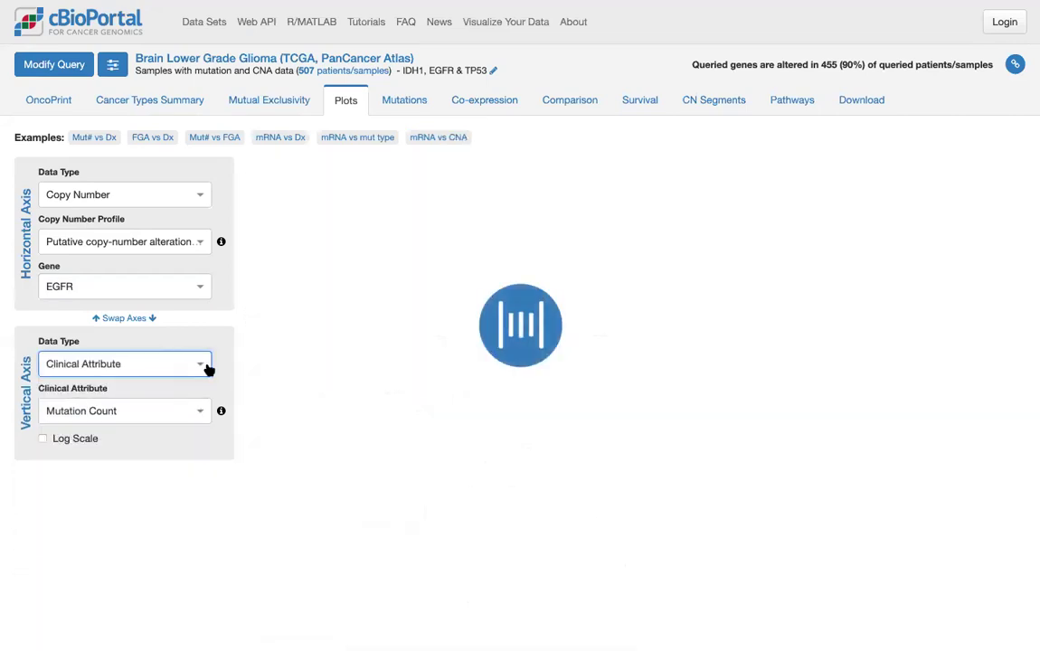
left_click(200, 413)
type("age")
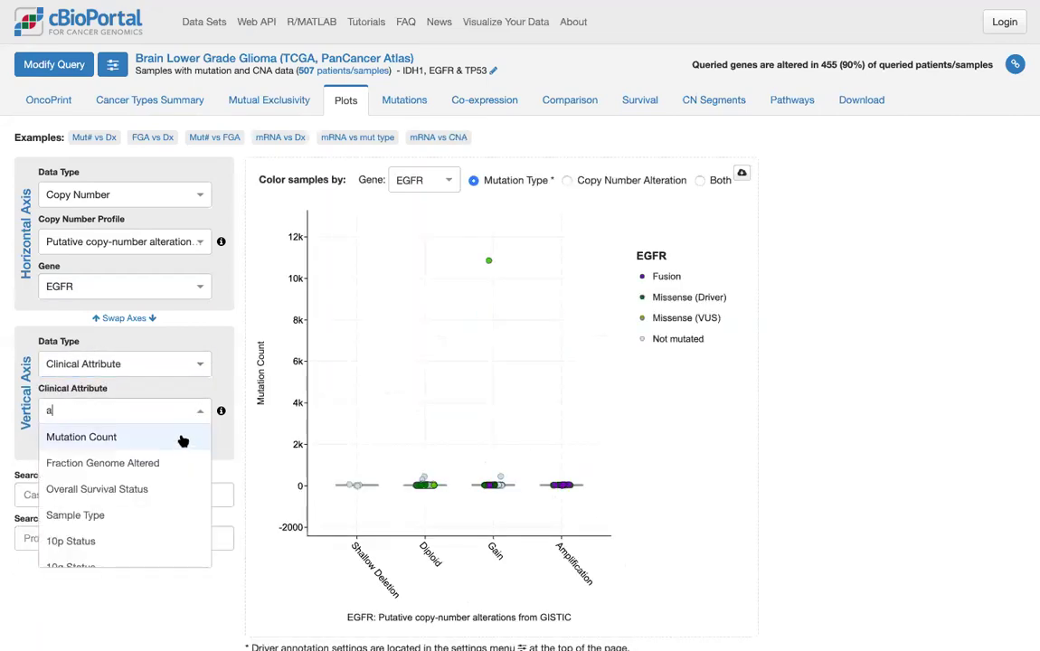
left_click(144, 518)
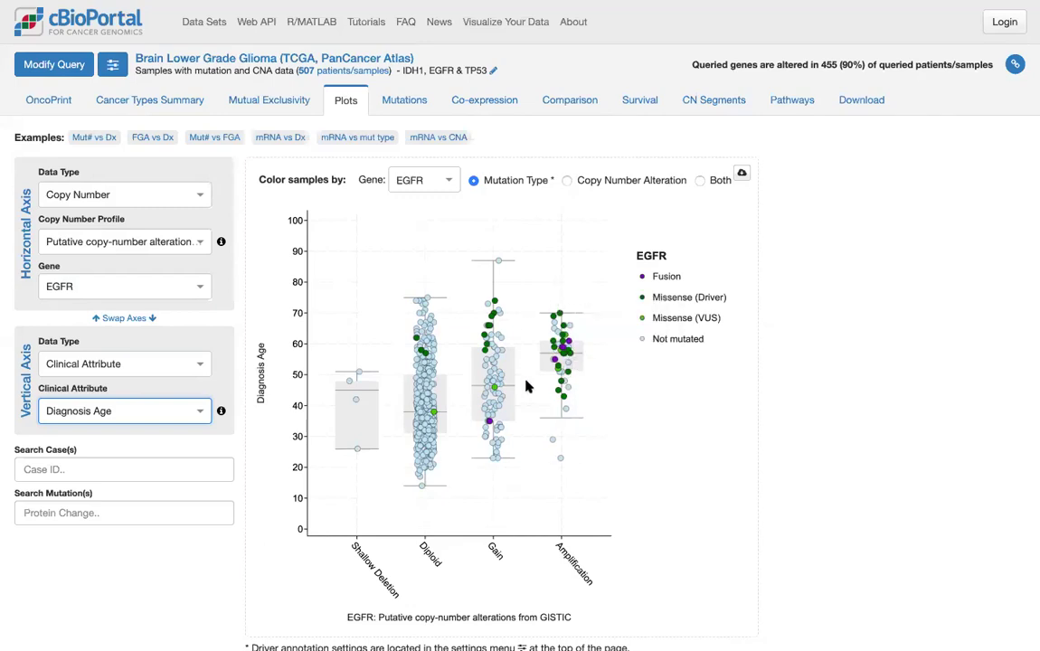
mouse_move(561, 318)
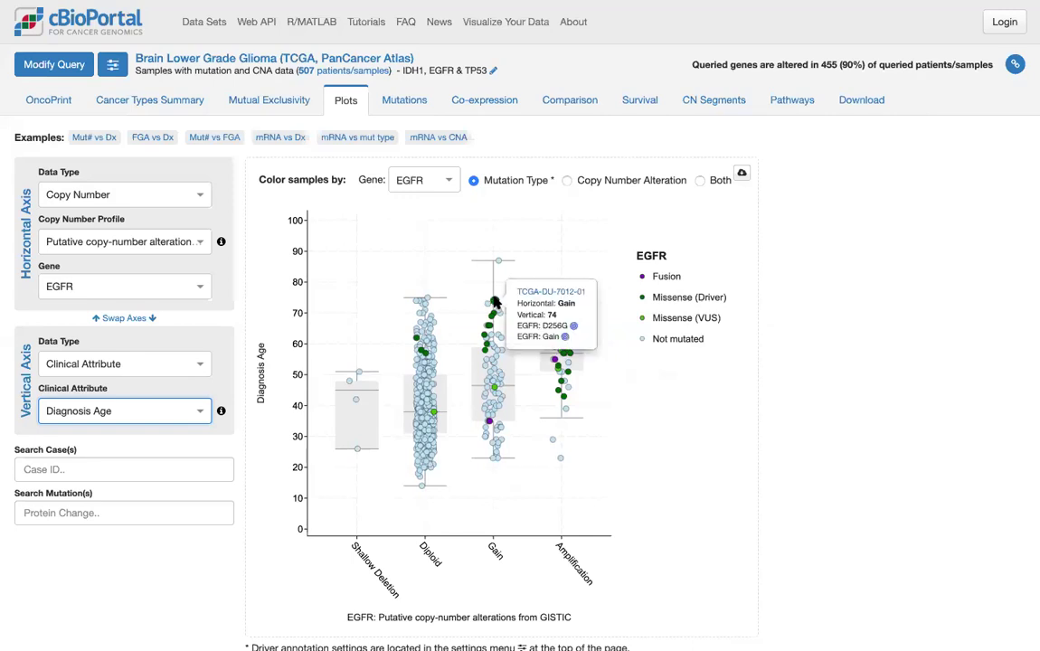
mouse_move(491, 326)
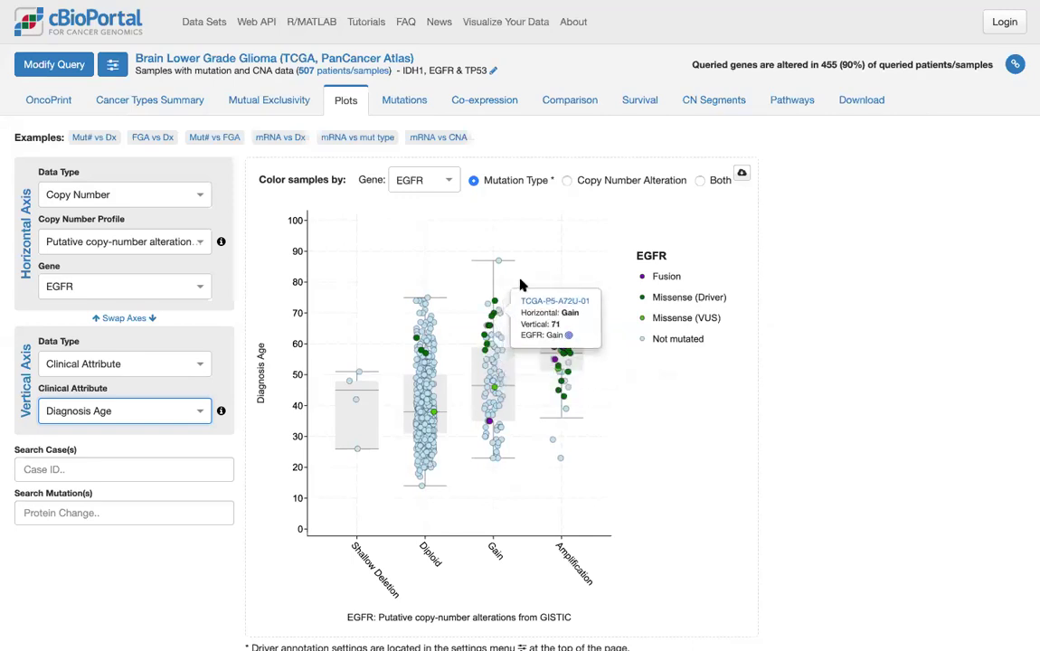
mouse_move(568, 360)
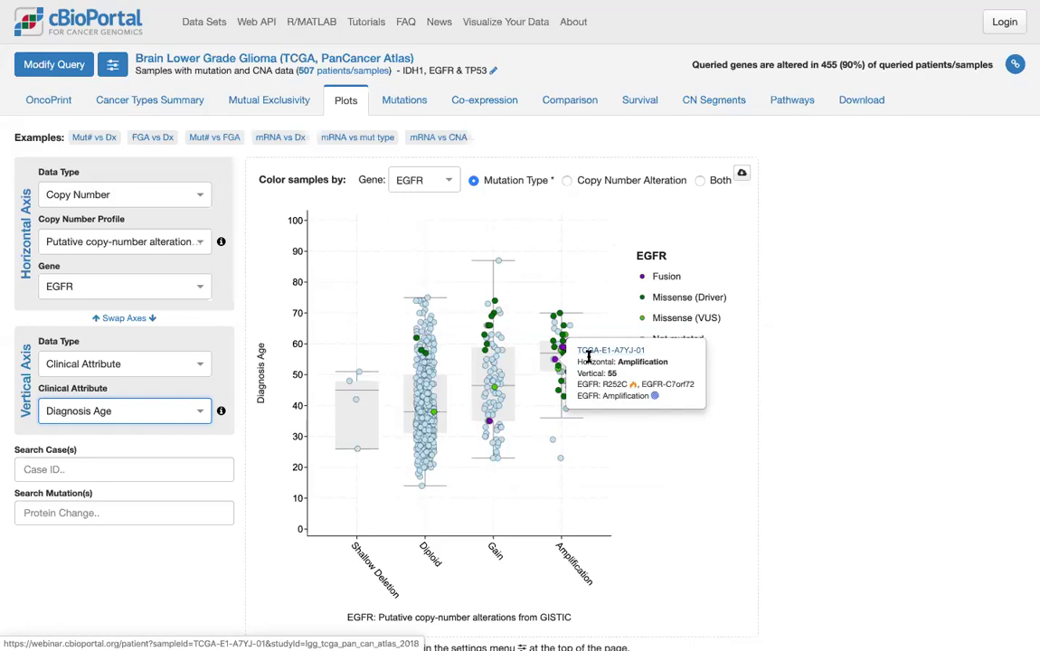
left_click(778, 340)
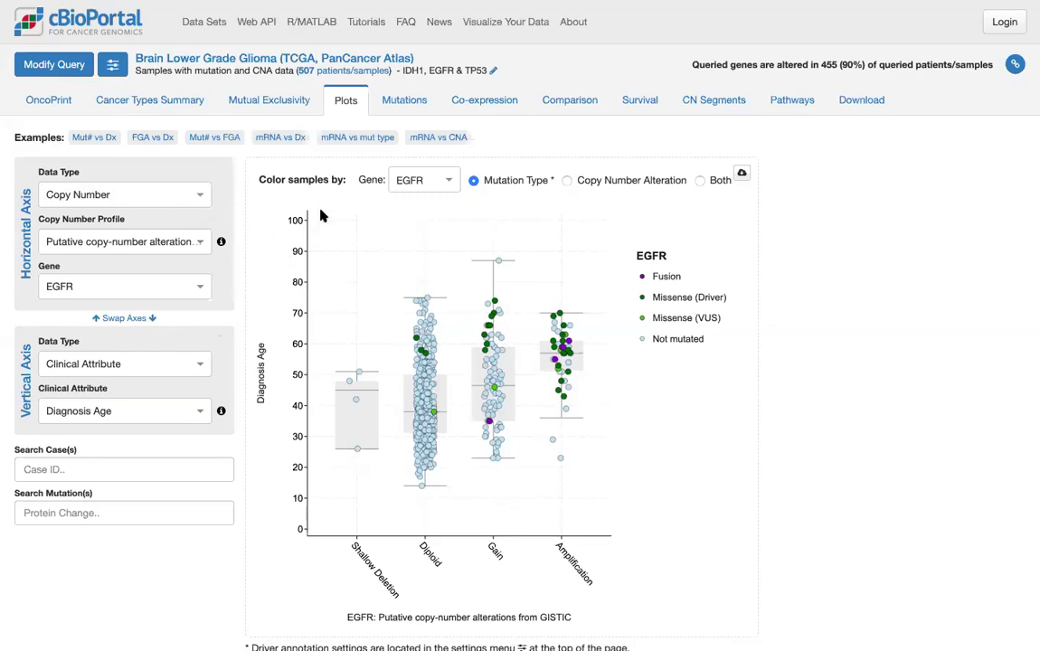
Show the IDH1 mutations and inspect the Iso_dh domain and the R132 hotspot on the lollipop plot
left_click(404, 103)
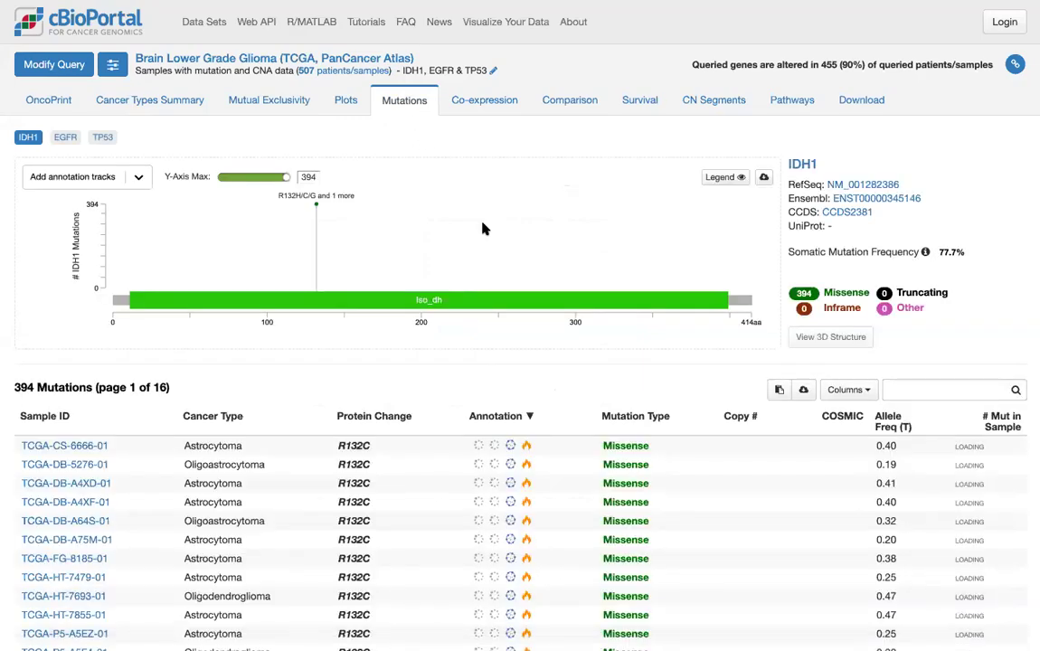
scroll(597, 220, "down", 1)
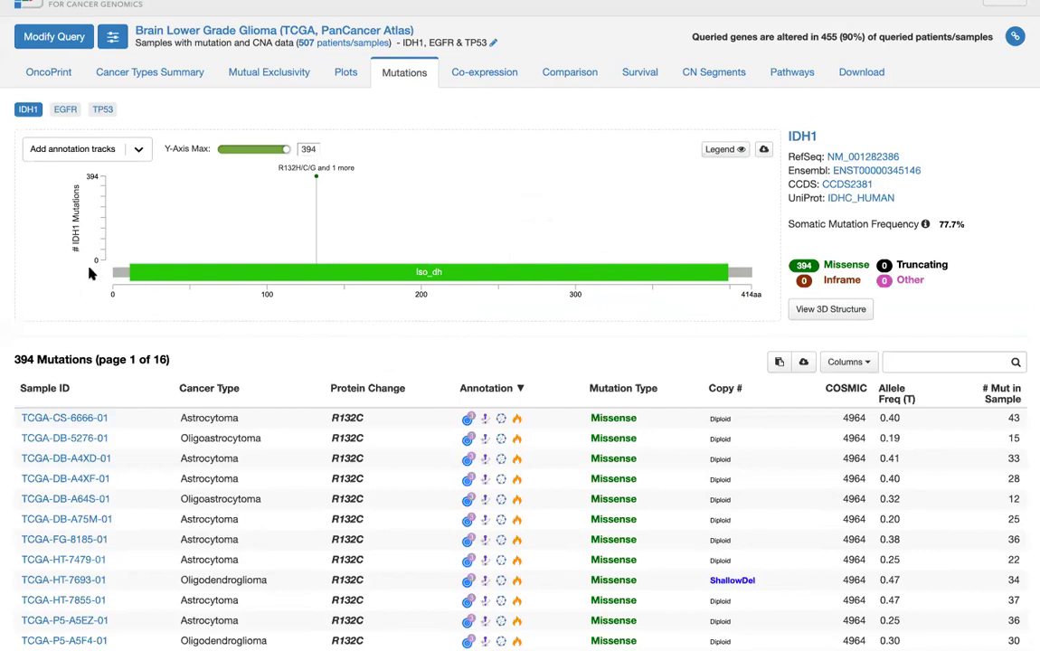
mouse_move(195, 278)
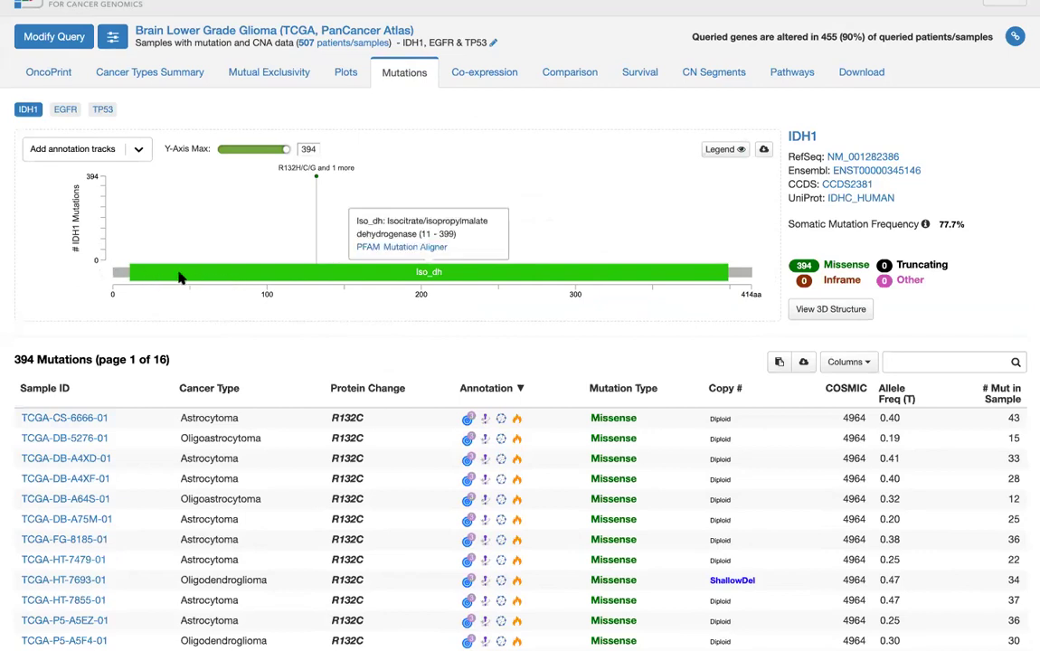
mouse_move(319, 181)
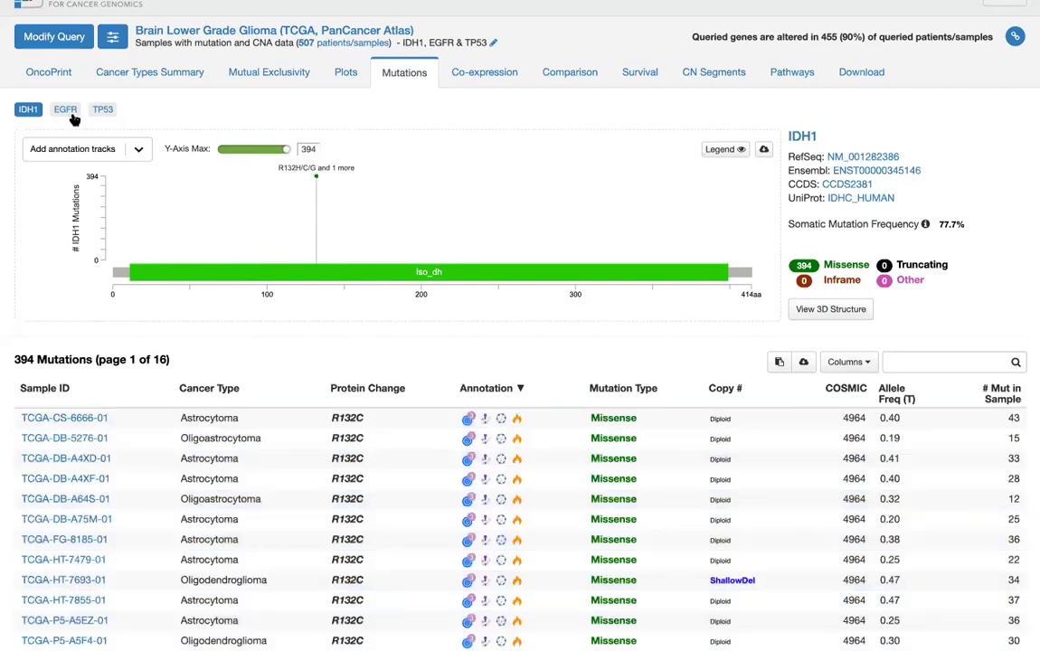
Show the EGFR mutations, filter the table by the A289V hotspot in the lollipop plot, and remove that filter again
left_click(67, 113)
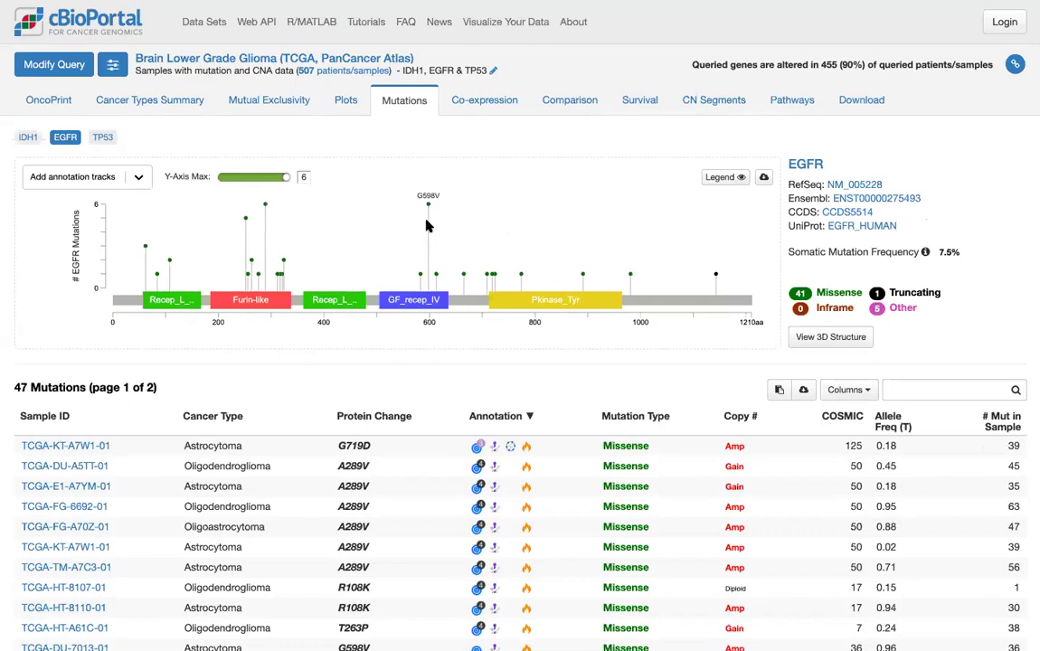
mouse_move(428, 204)
mouse_move(266, 207)
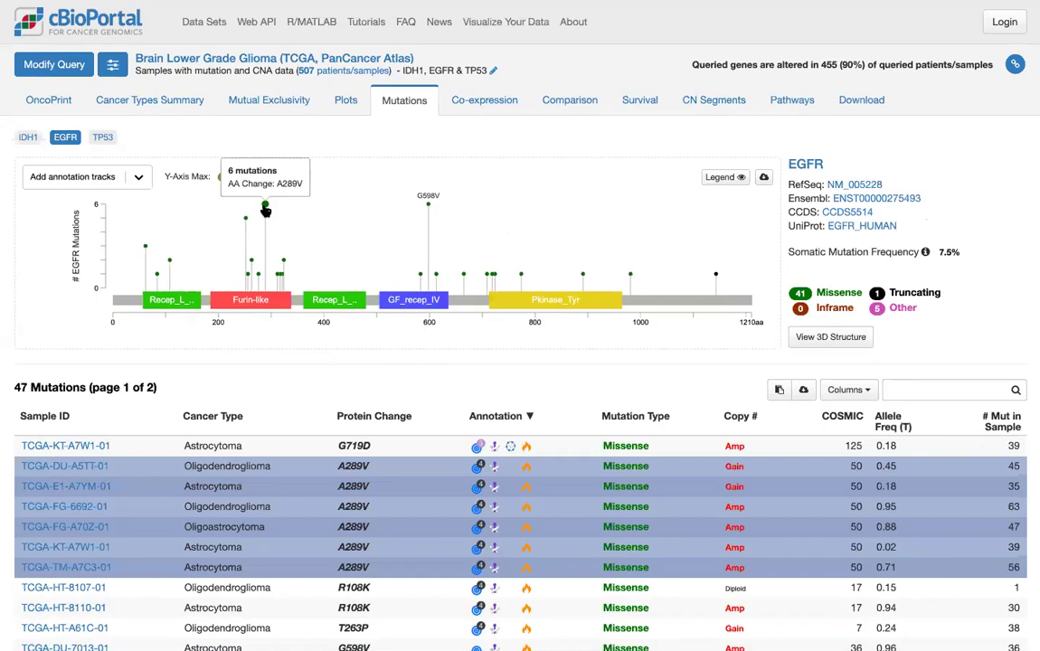
left_click(265, 211)
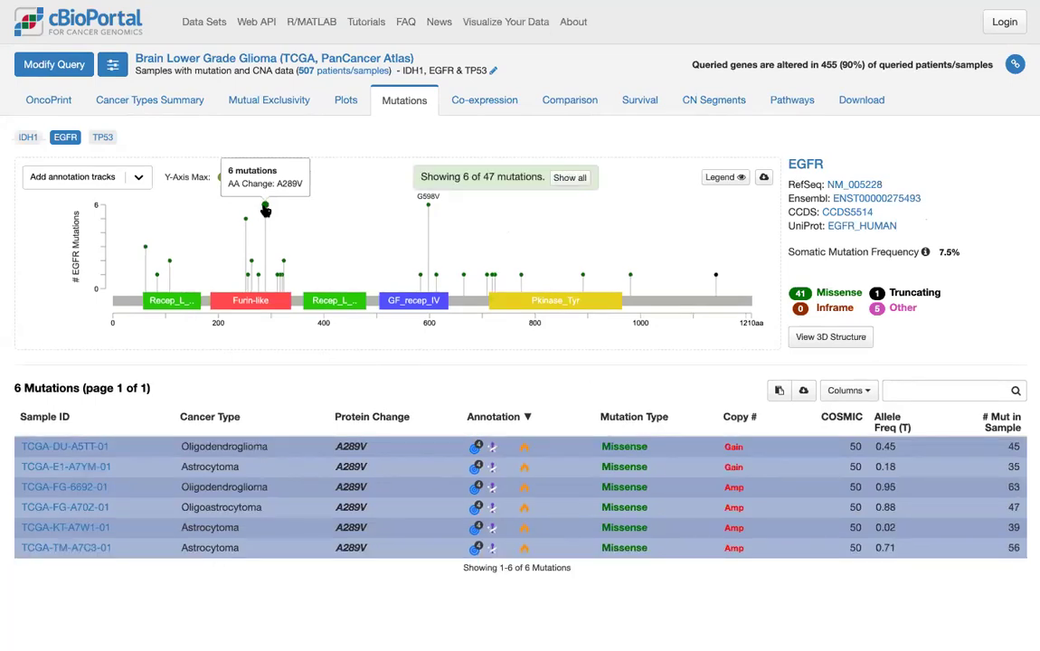
left_click(265, 211)
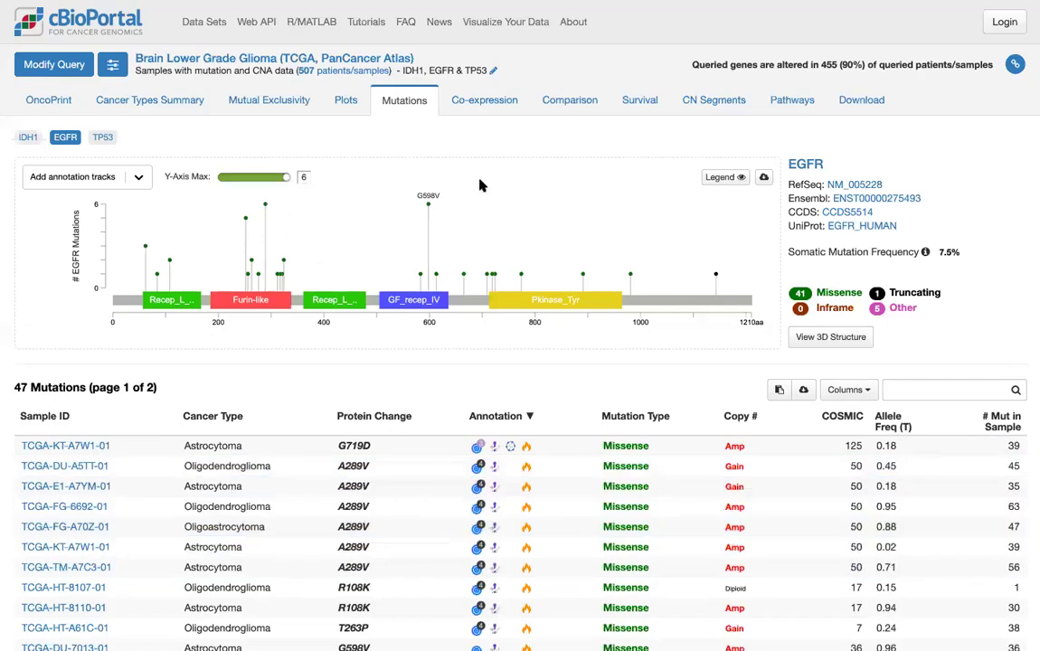
Search the EGFR mutation table for 289 and clear the search again
left_click(936, 389)
type("289")
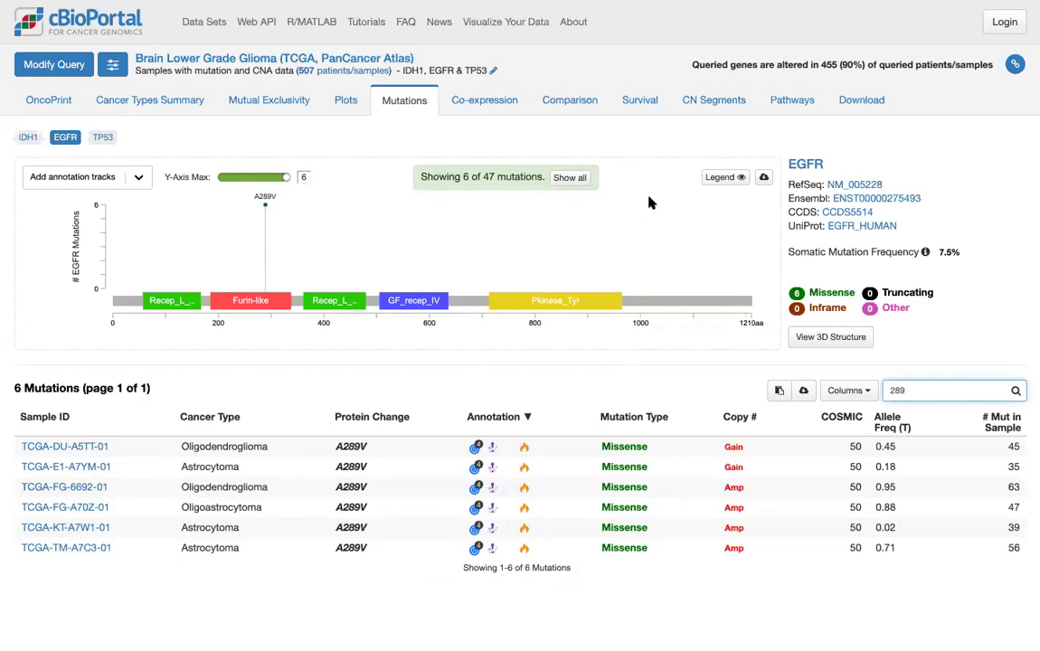
key("BackSpace")
key("BackSpace")
key("BackSpace")
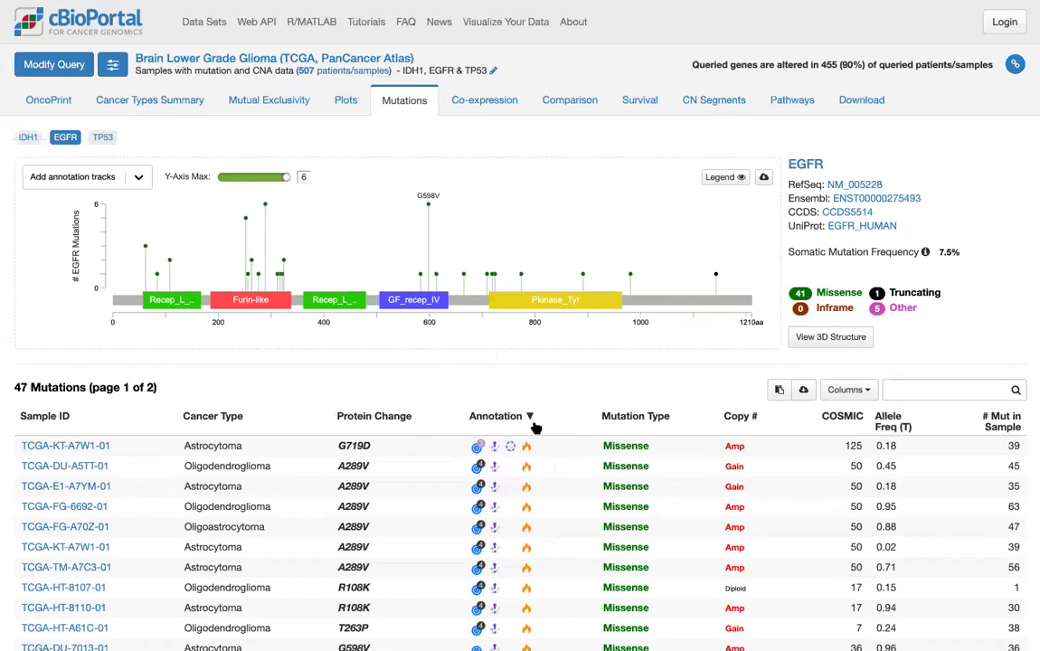
Inspect a mutation's annotation and the EGFR table's column options, and open the co-expression analysis for IDH1
mouse_move(481, 448)
left_click(858, 393)
left_click(859, 395)
left_click(495, 103)
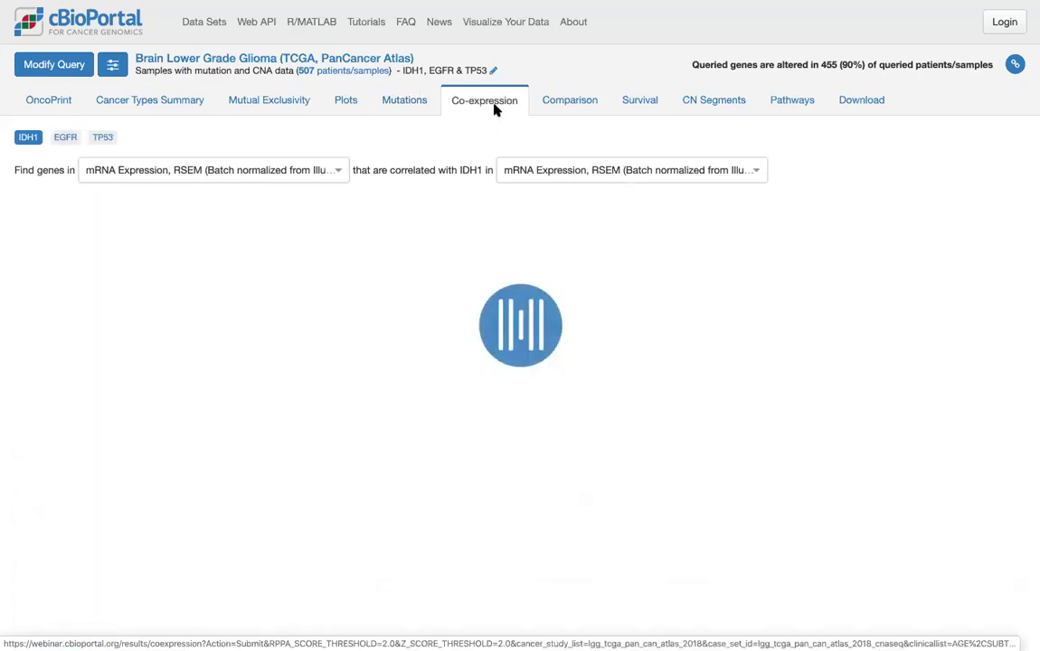
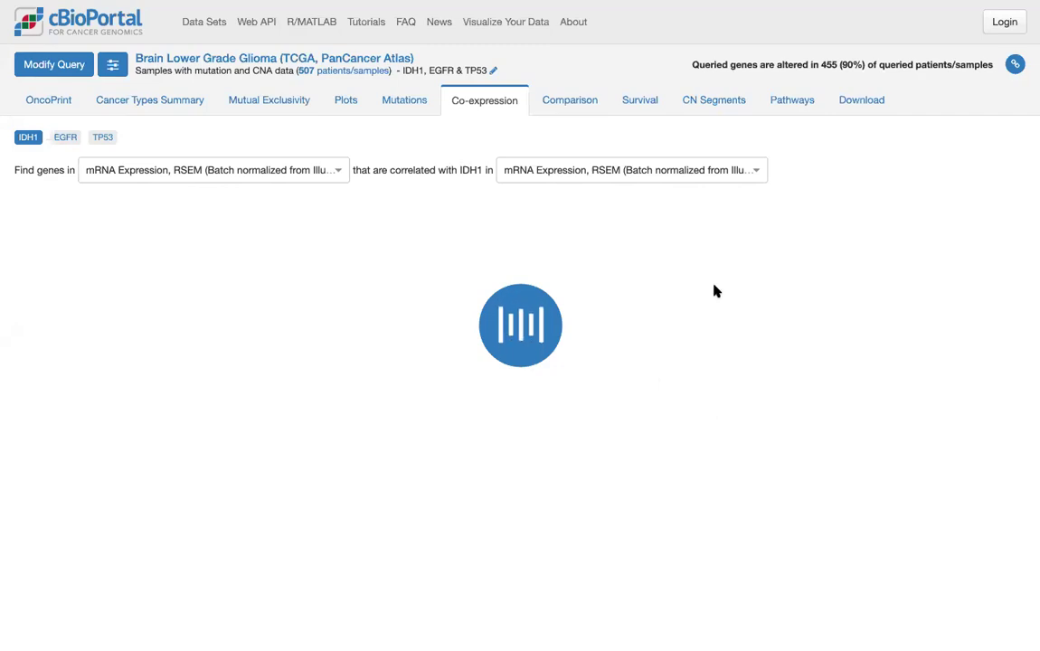
Open the group comparison and select only the IDH1, EGFR and TP53 groups, leaving out the altered and unaltered groups
left_click(569, 105)
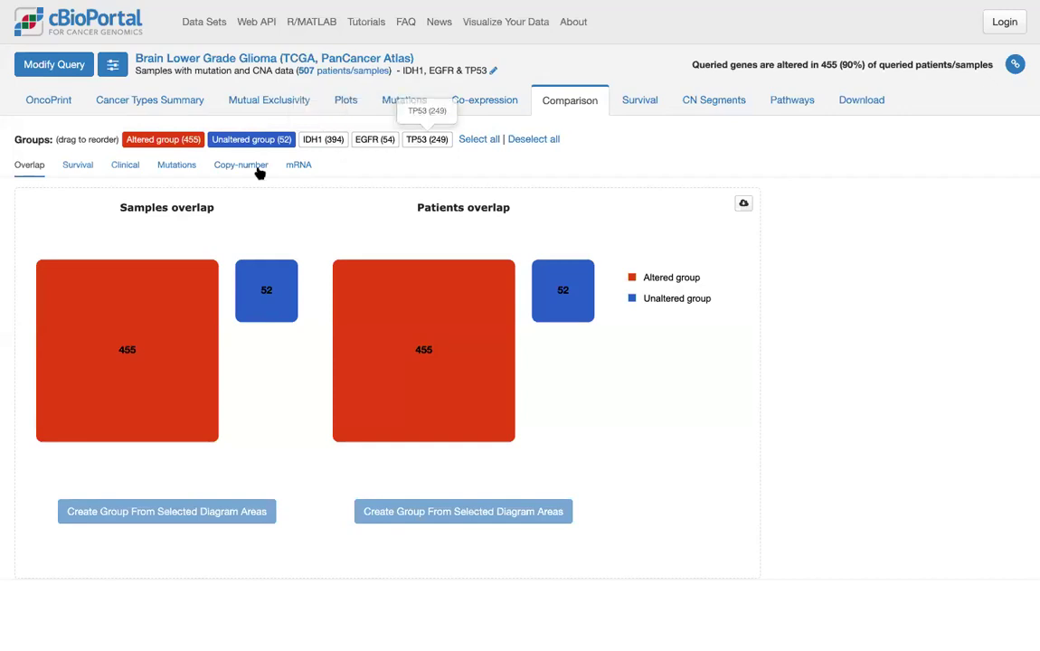
left_click(181, 140)
left_click(319, 142)
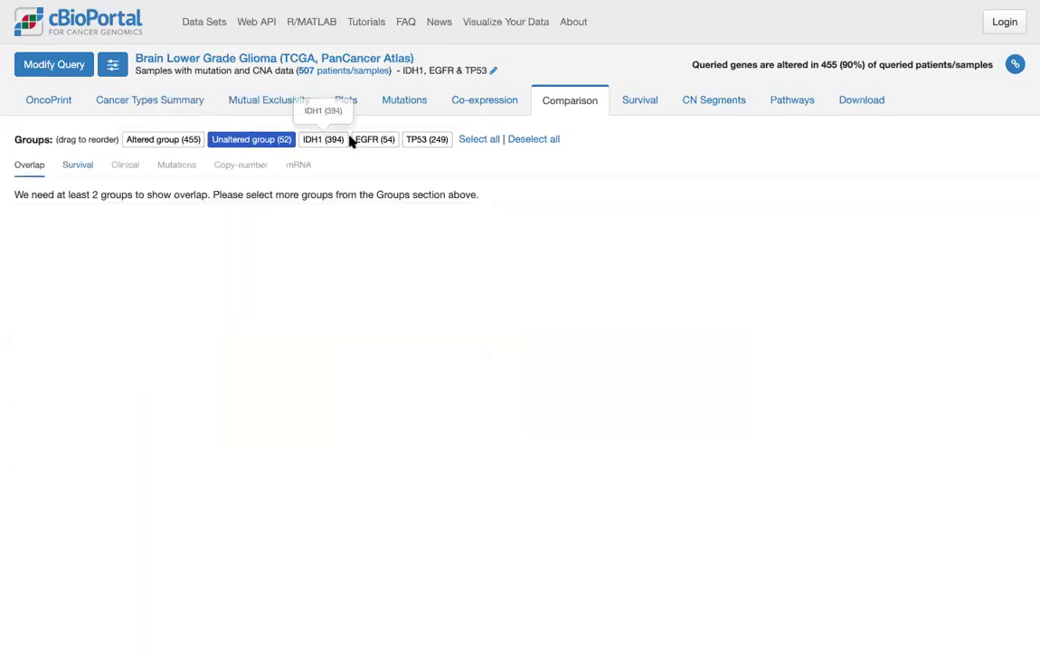
left_click(444, 142)
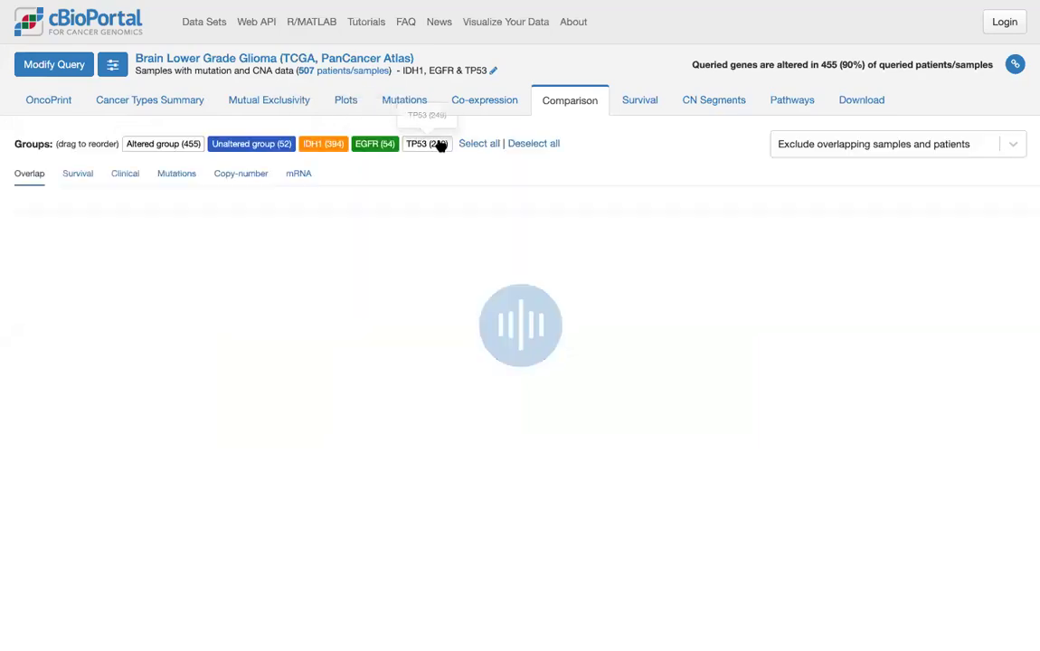
left_click(427, 143)
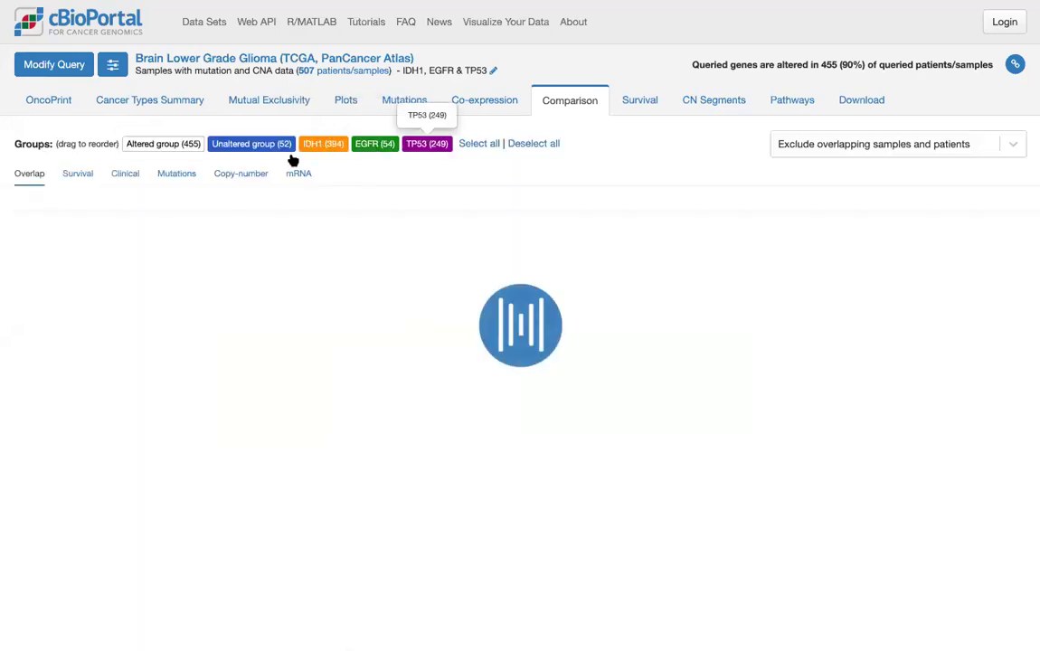
left_click(259, 147)
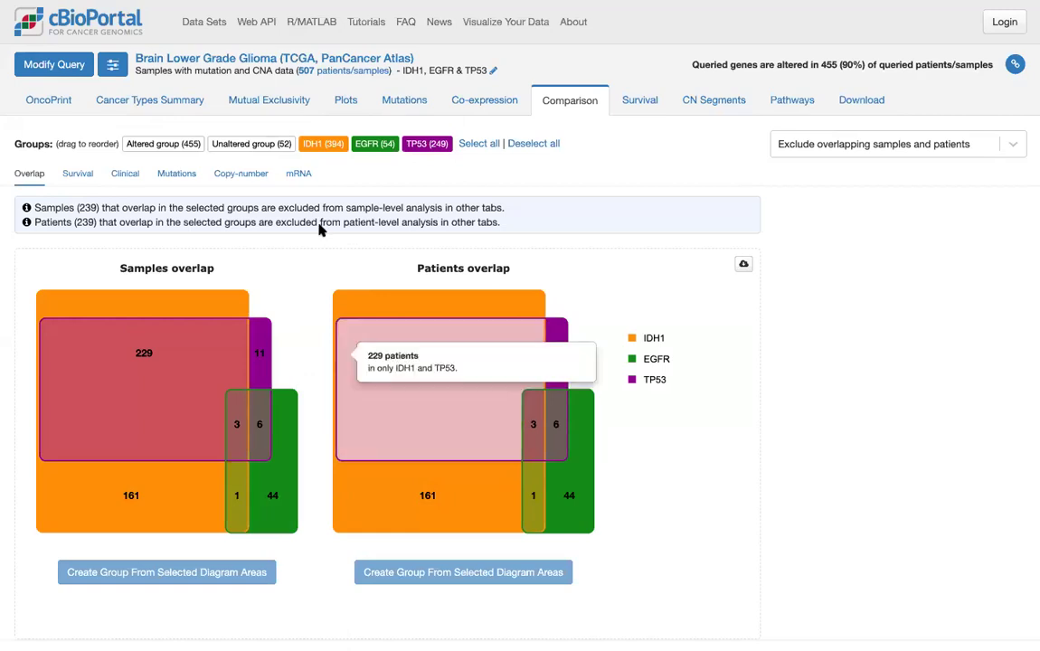
Review the options for overlapping samples without changing them, and add the unaltered group back to the comparison
left_click(1014, 145)
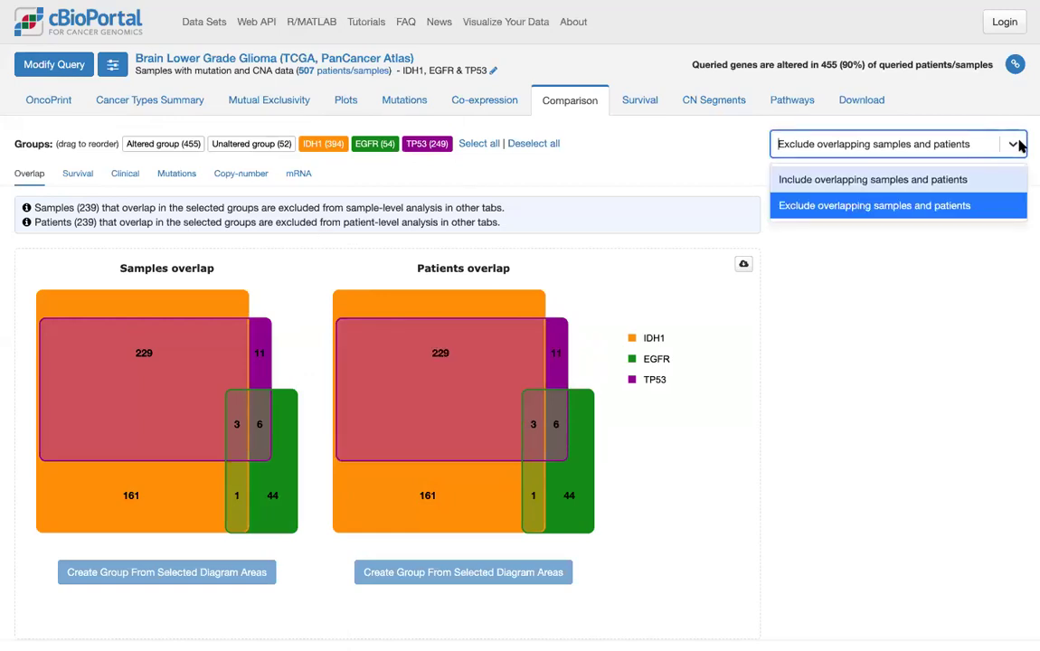
left_click(1015, 145)
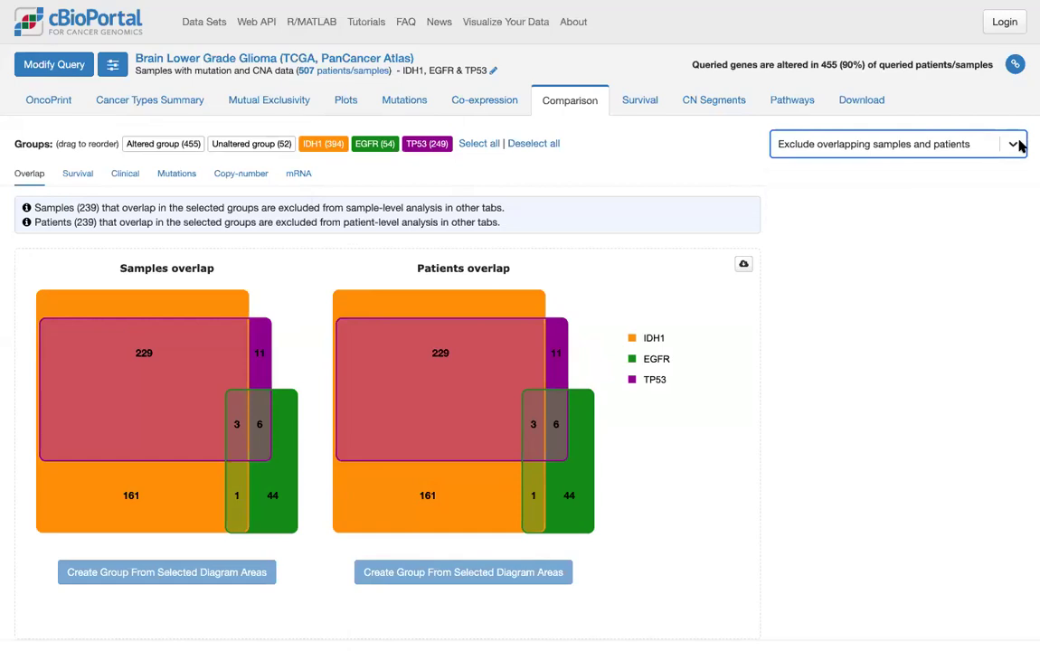
left_click(267, 146)
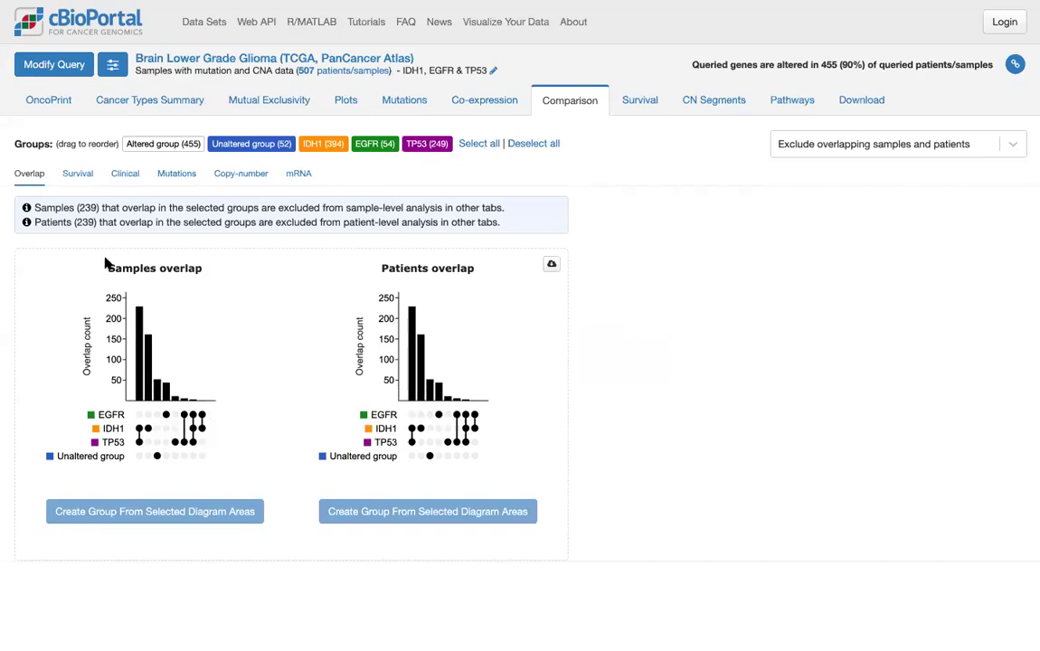
Examine the overall survival curves of the selected groups and open their clinical attribute comparison
left_click(79, 175)
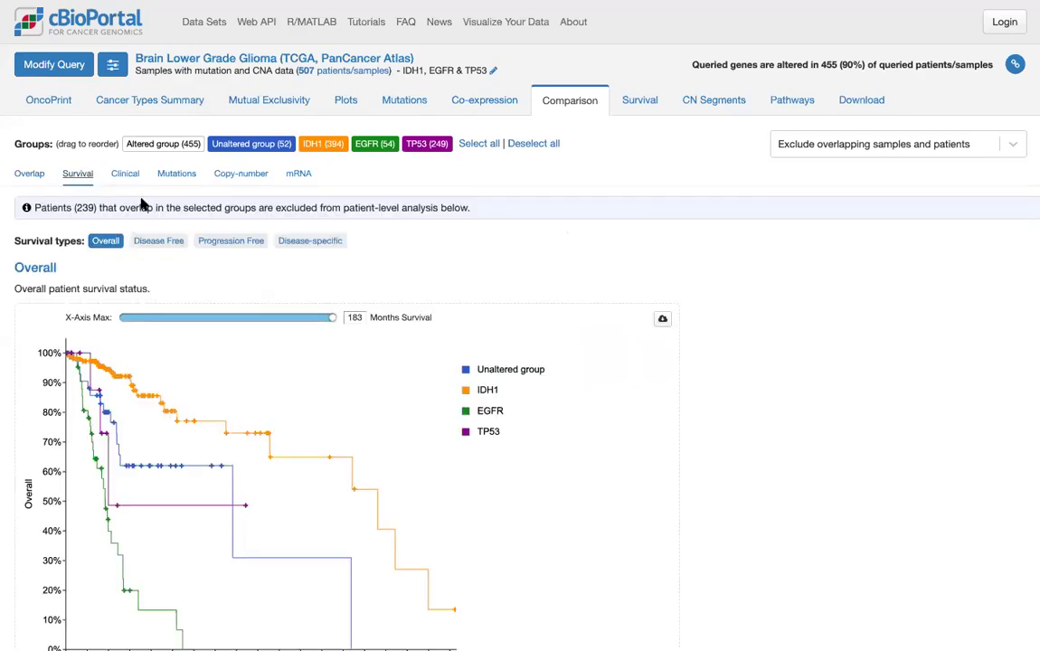
scroll(489, 263, "down", 2)
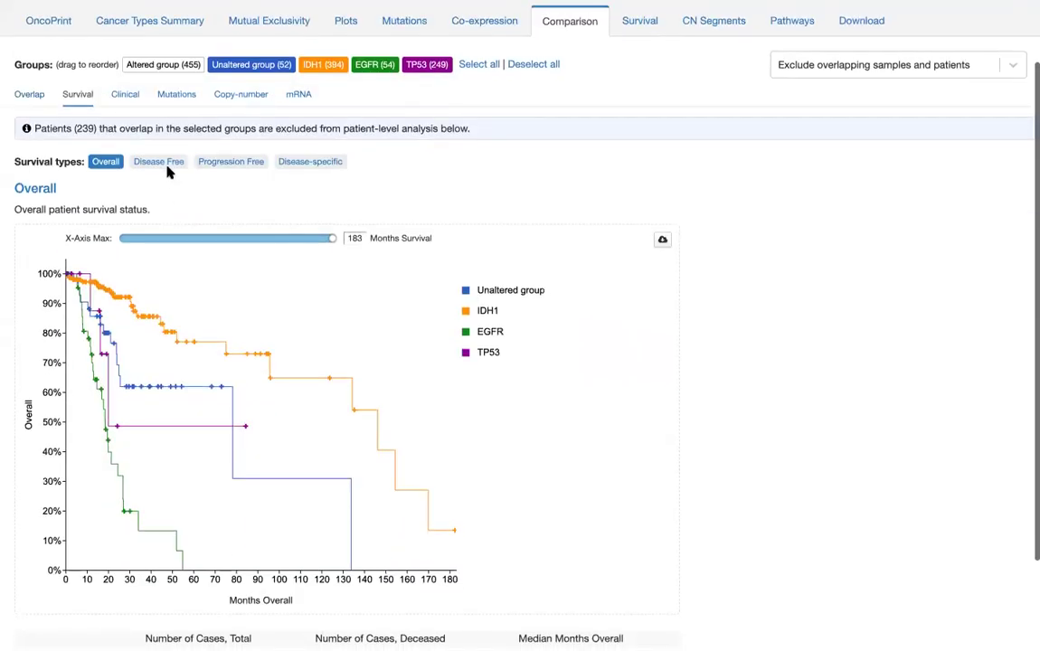
left_click(127, 95)
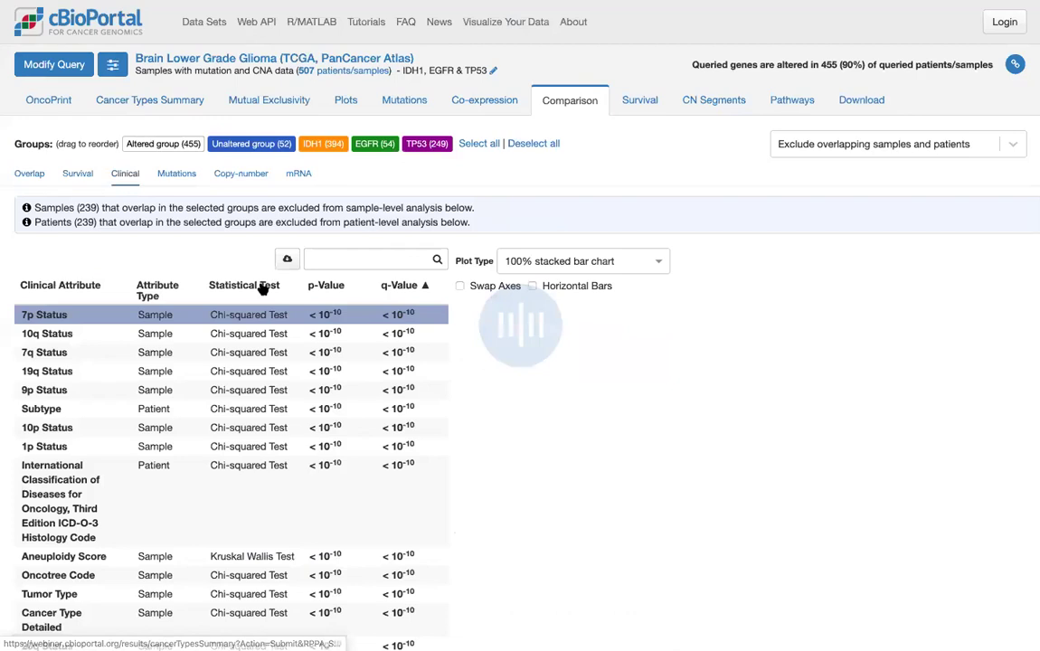
Show the mutation comparison between the selected groups and mark IDH2 in the gene enrichment table
left_click(176, 174)
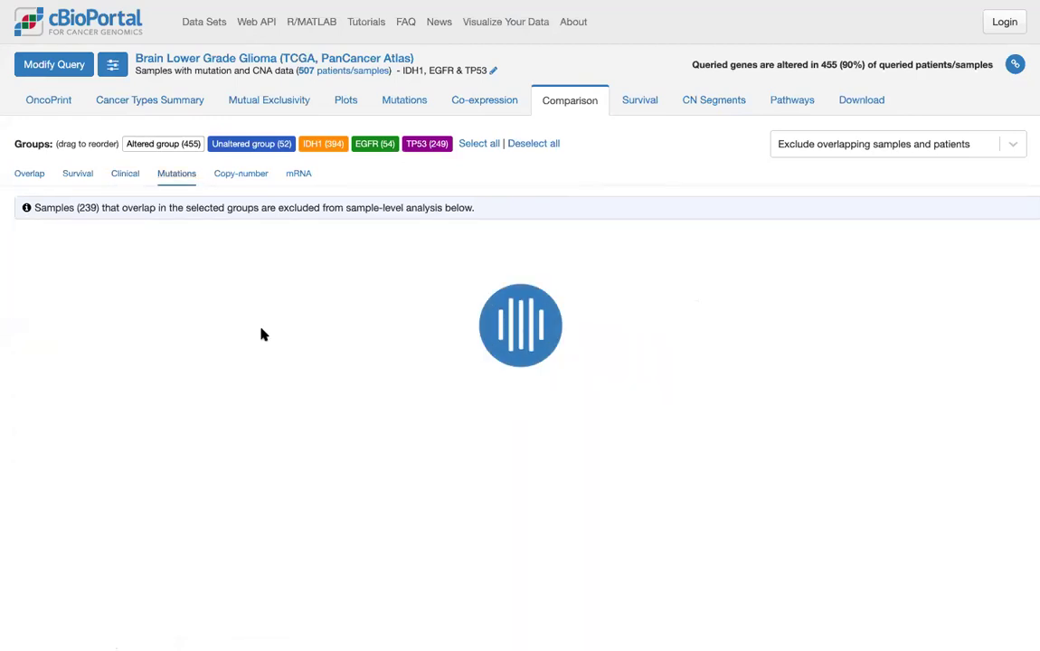
scroll(267, 337, "down", 1)
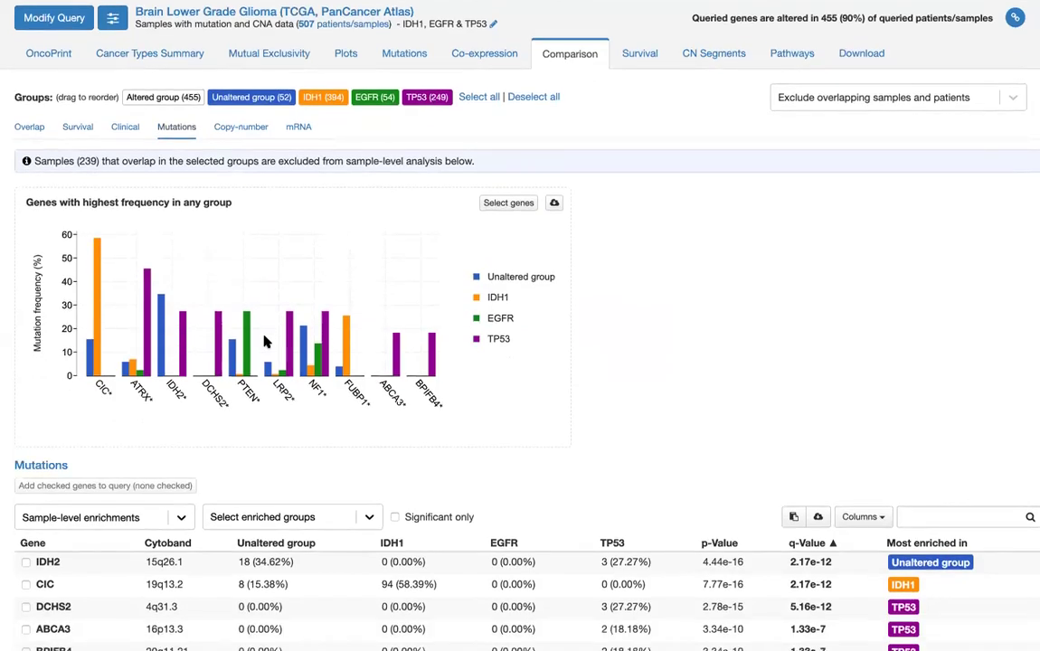
left_click(26, 563)
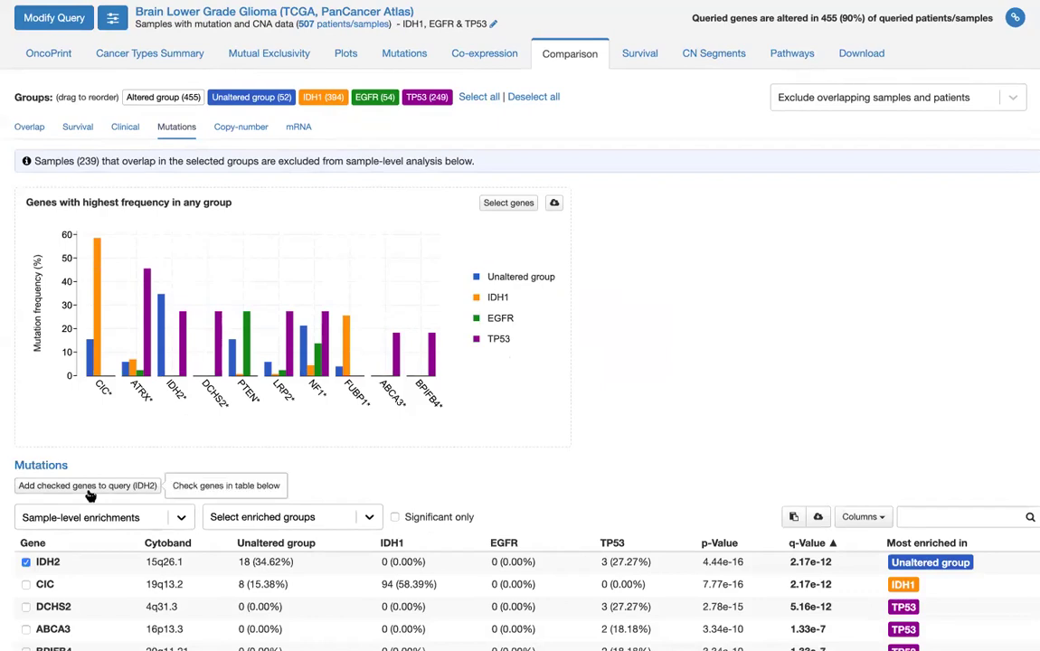
Unmark IDH2 in the gene enrichment table and return to the survival comparison of the selected groups
left_click(26, 563)
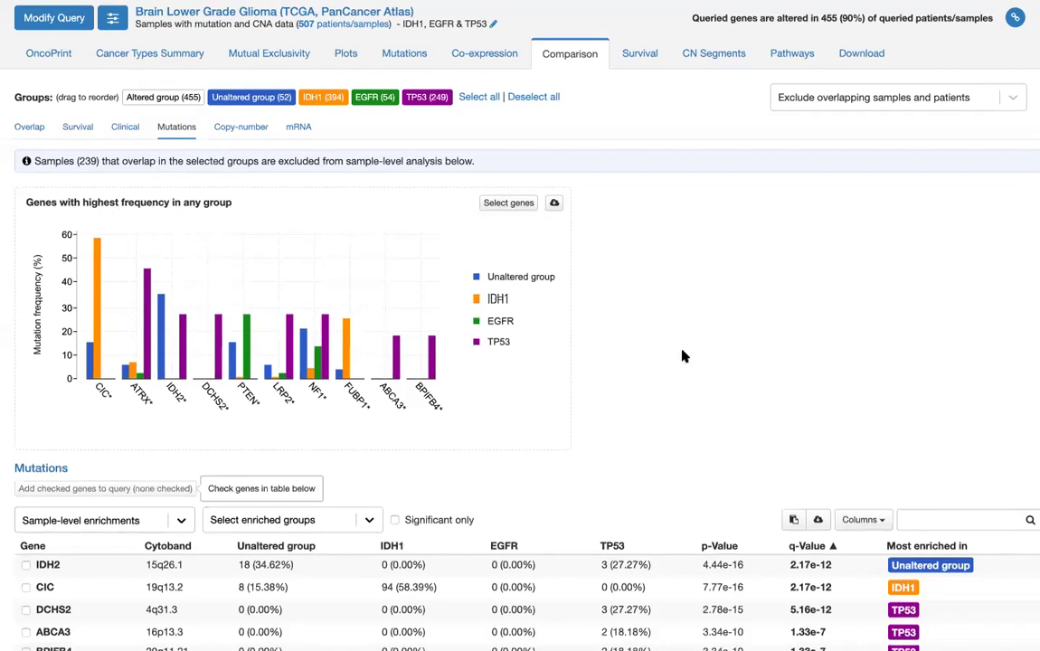
scroll(680, 356, "up", 1)
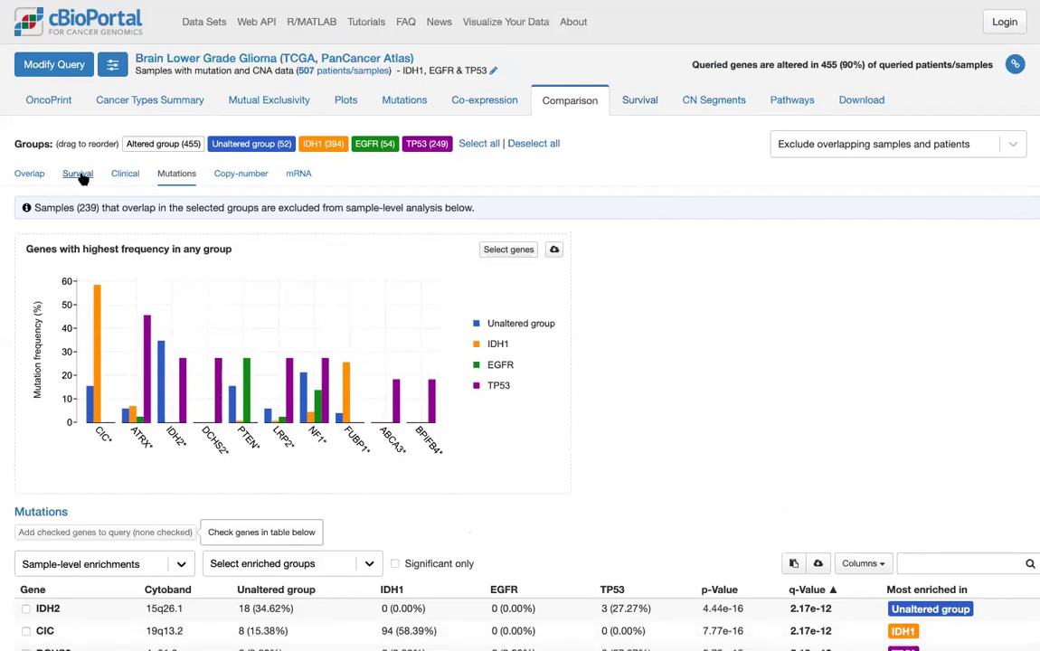
left_click(642, 106)
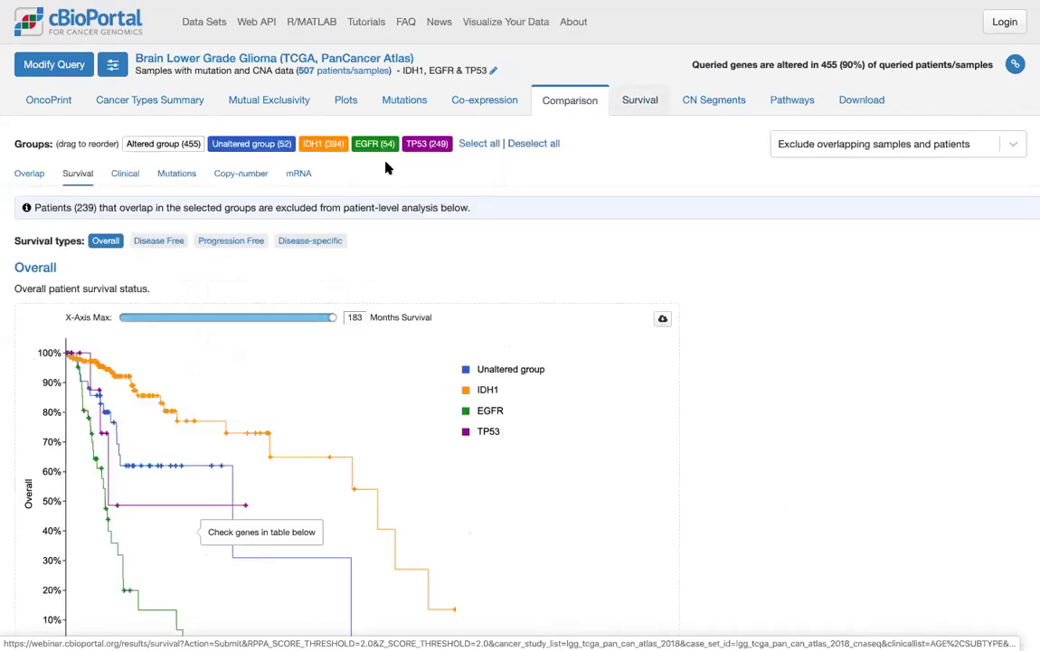
Show the copy-number segments at the EGFR locus and sort the samples there by value
left_click(710, 101)
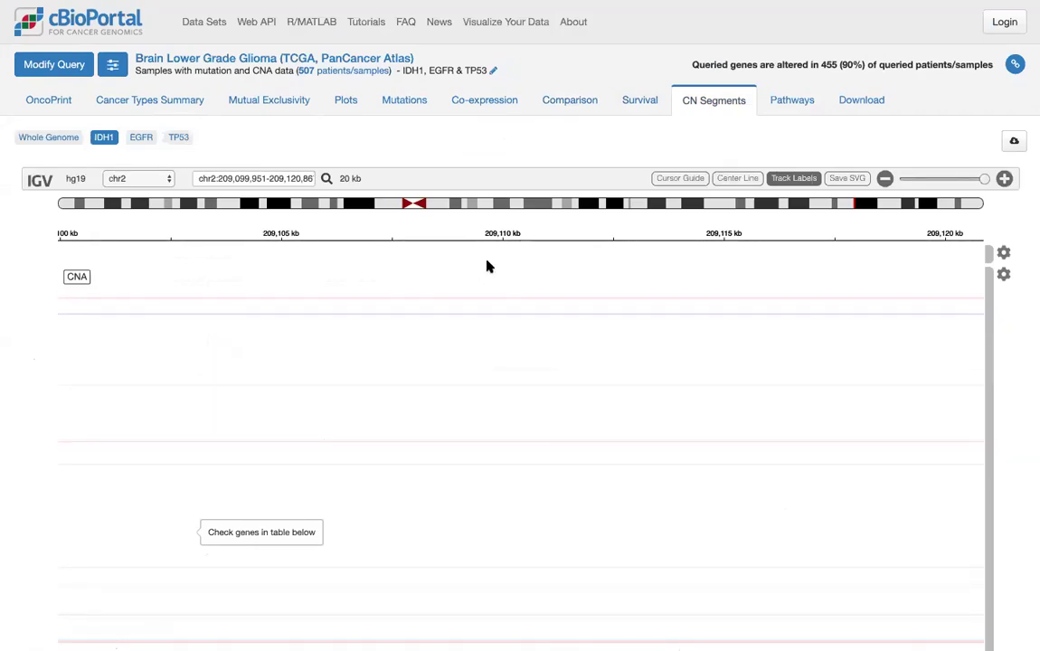
left_click(135, 139)
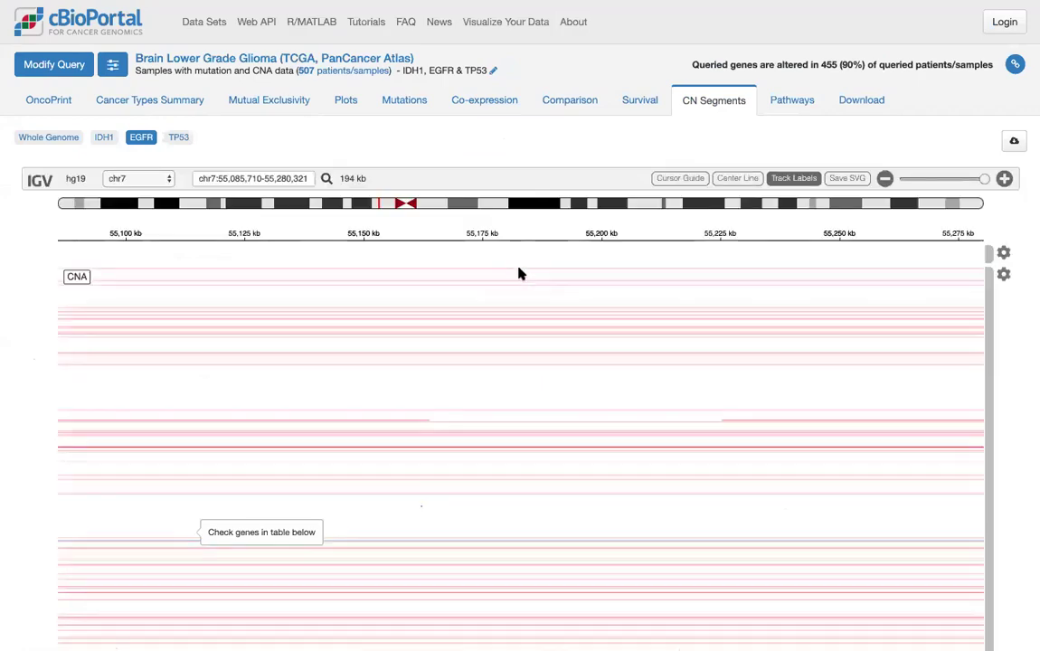
right_click(502, 270)
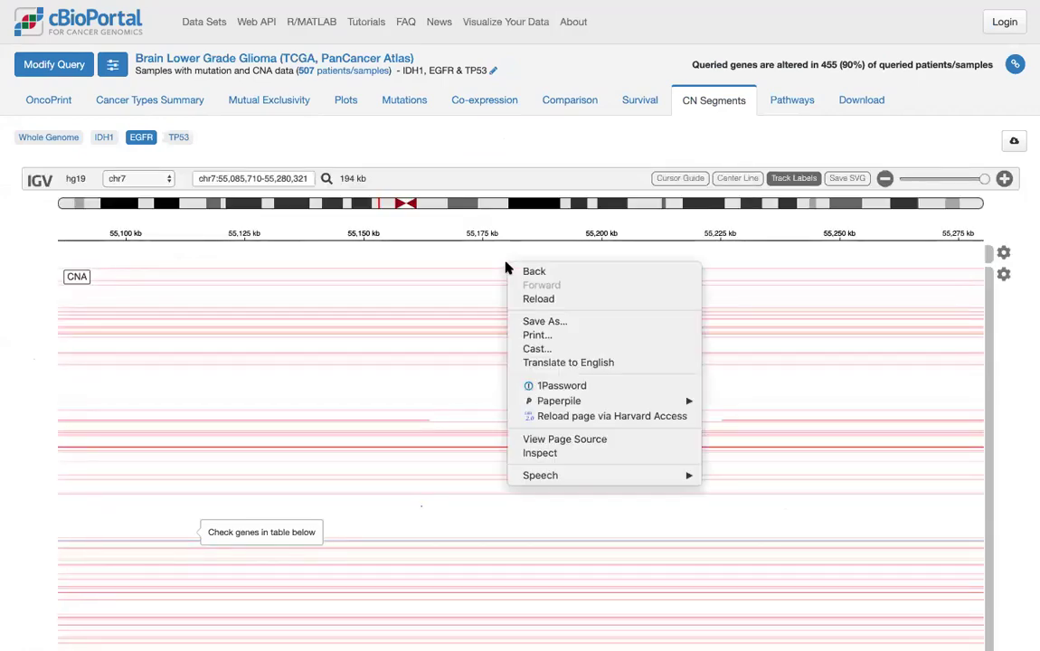
left_click(504, 274)
right_click(516, 281)
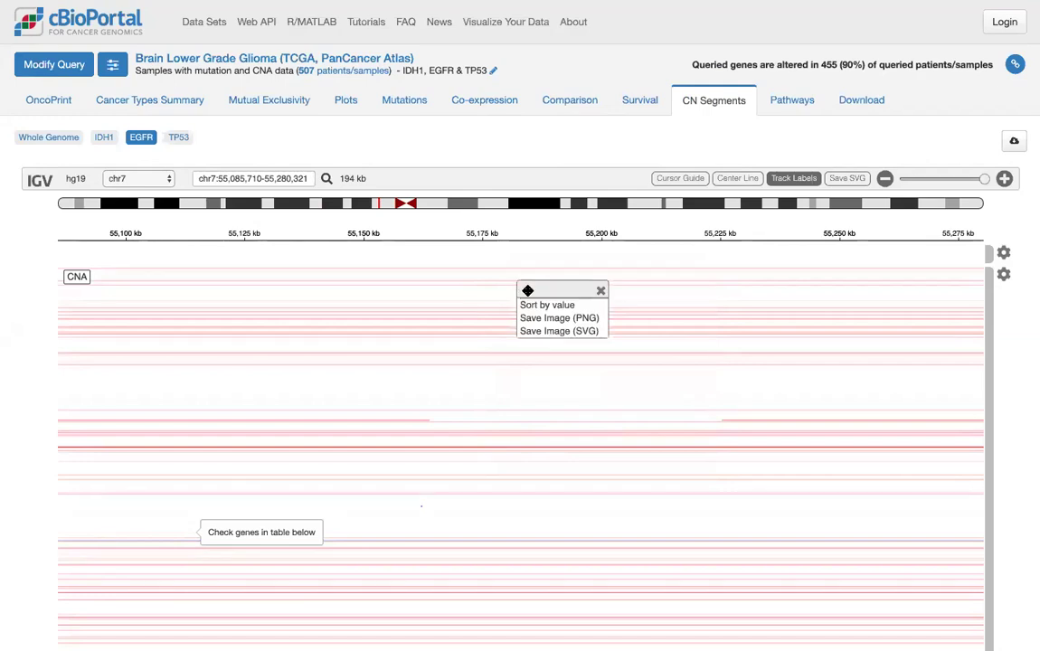
left_click(535, 307)
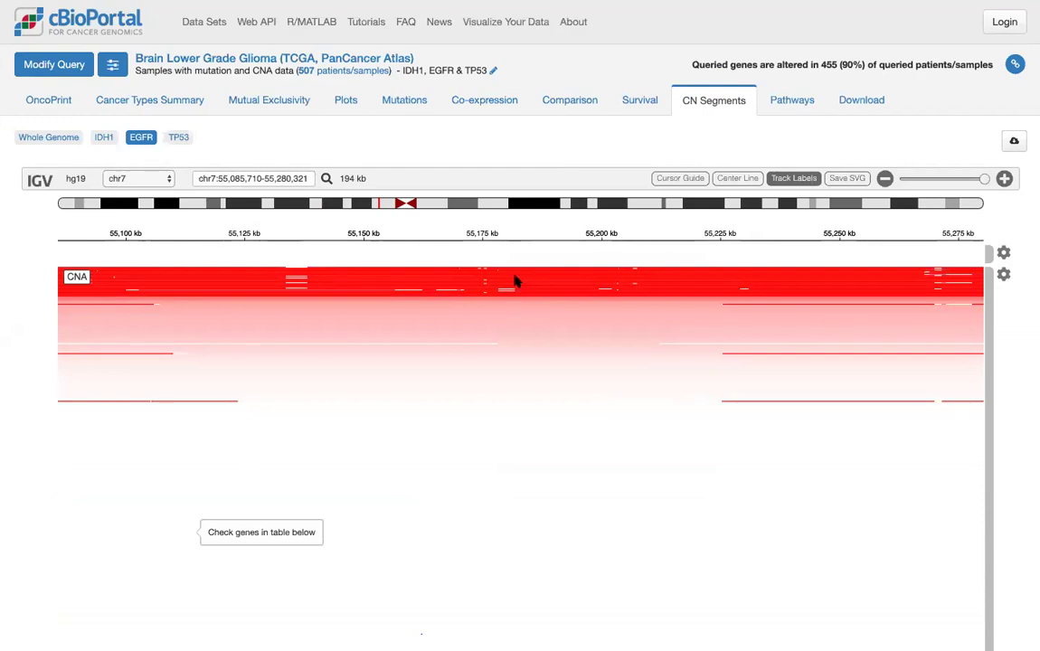
Widen the genomic range around EGFR on chr7 to 6,227 kb and examine the amplified segments alongside the neighbouring genes
scroll(515, 280, "down", 2)
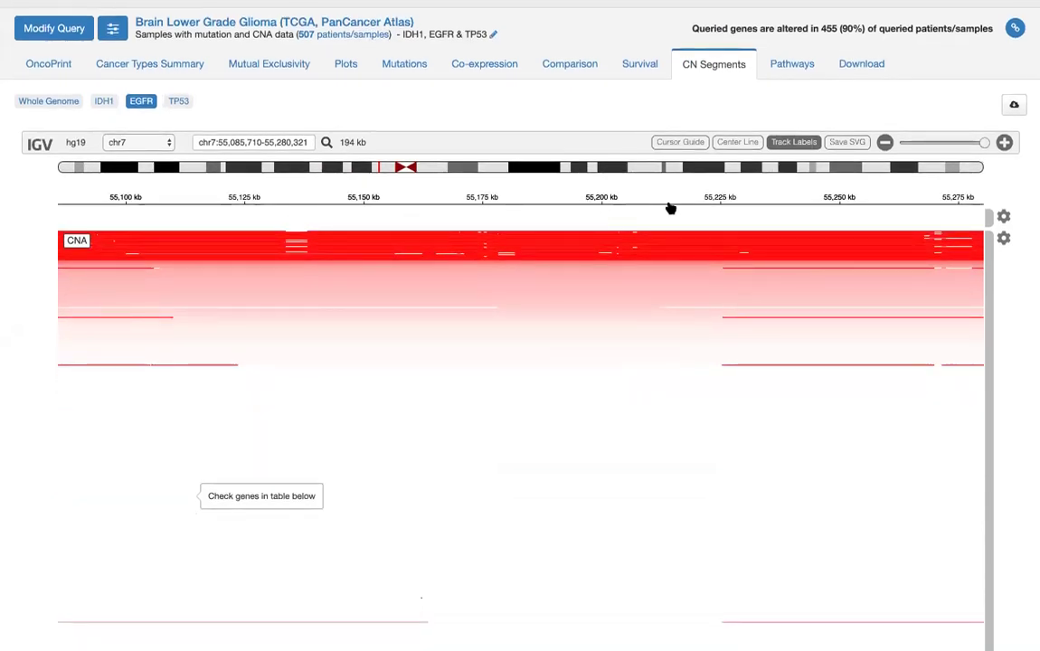
scroll(520, 203, "down", 3)
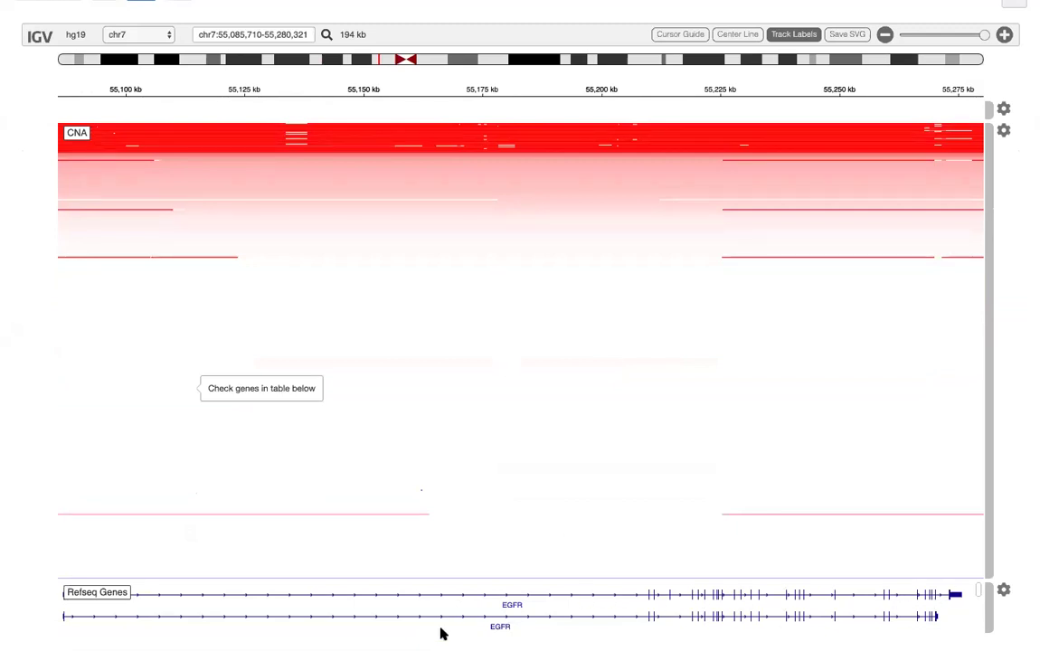
left_click(886, 35)
left_click(886, 34)
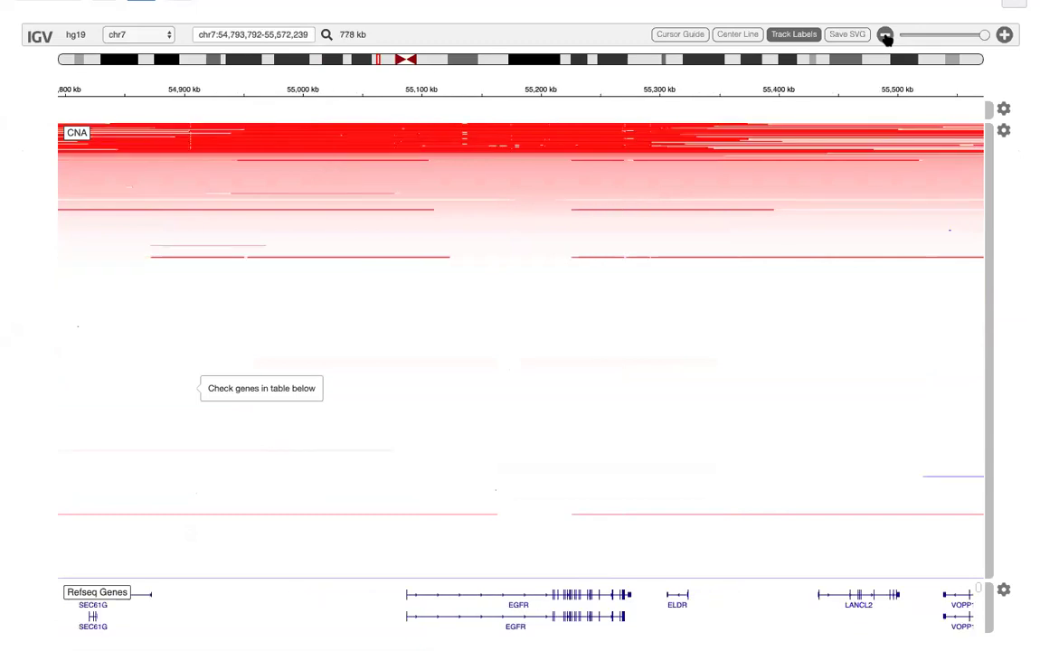
left_click(886, 34)
left_click(886, 34)
left_click(886, 35)
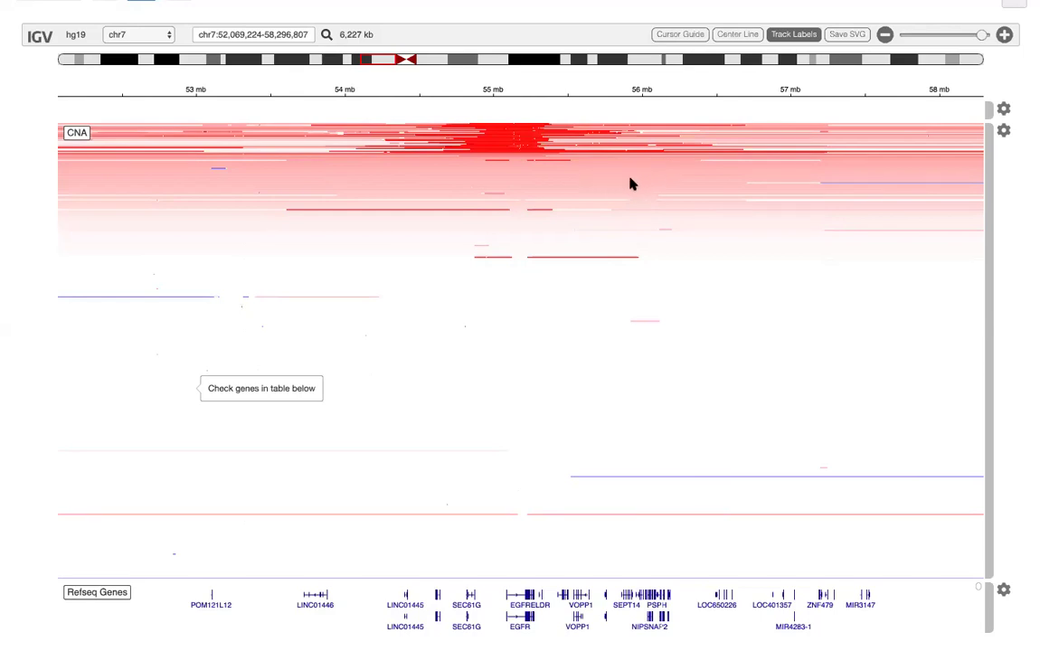
scroll(560, 165, "up", 1)
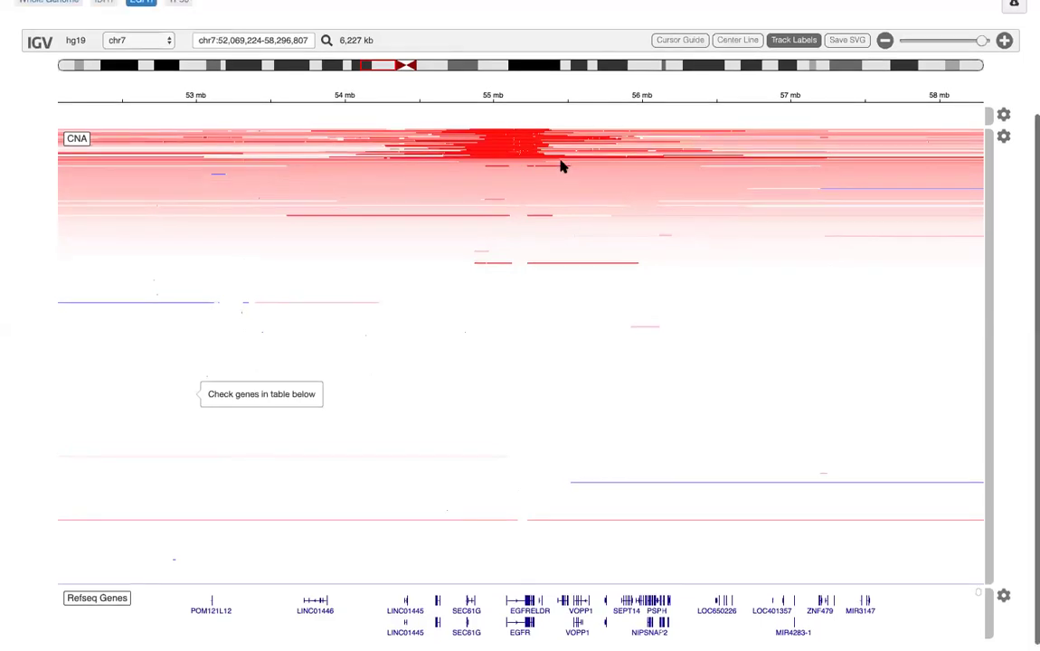
scroll(561, 165, "up", 3)
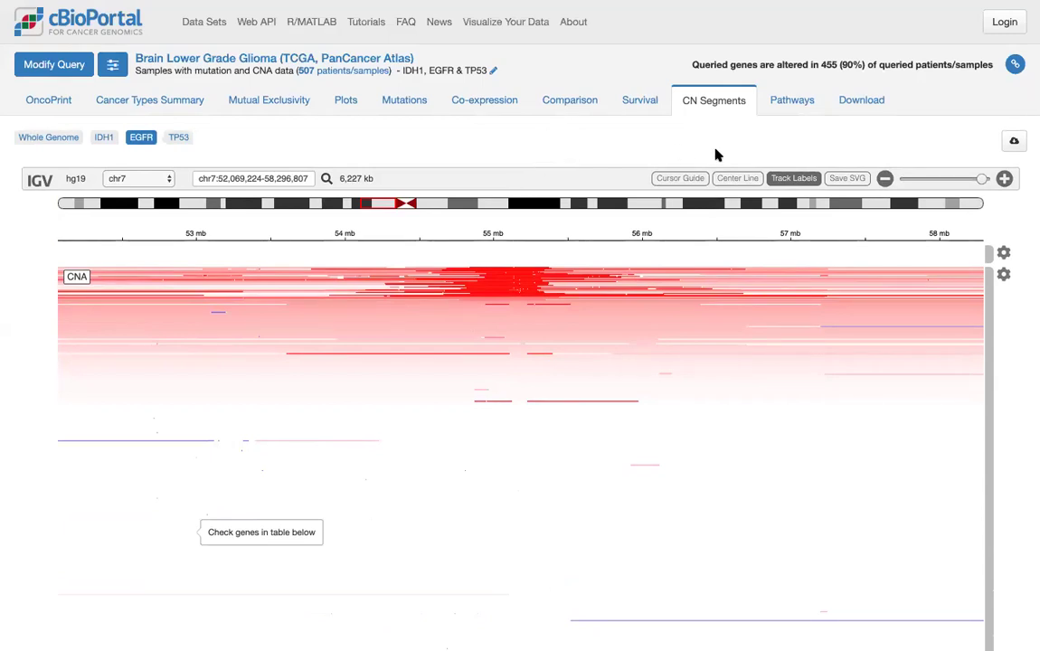
View the TP53 pathway diagram, and review the downloadable data files and gene alteration tables for the query
left_click(792, 101)
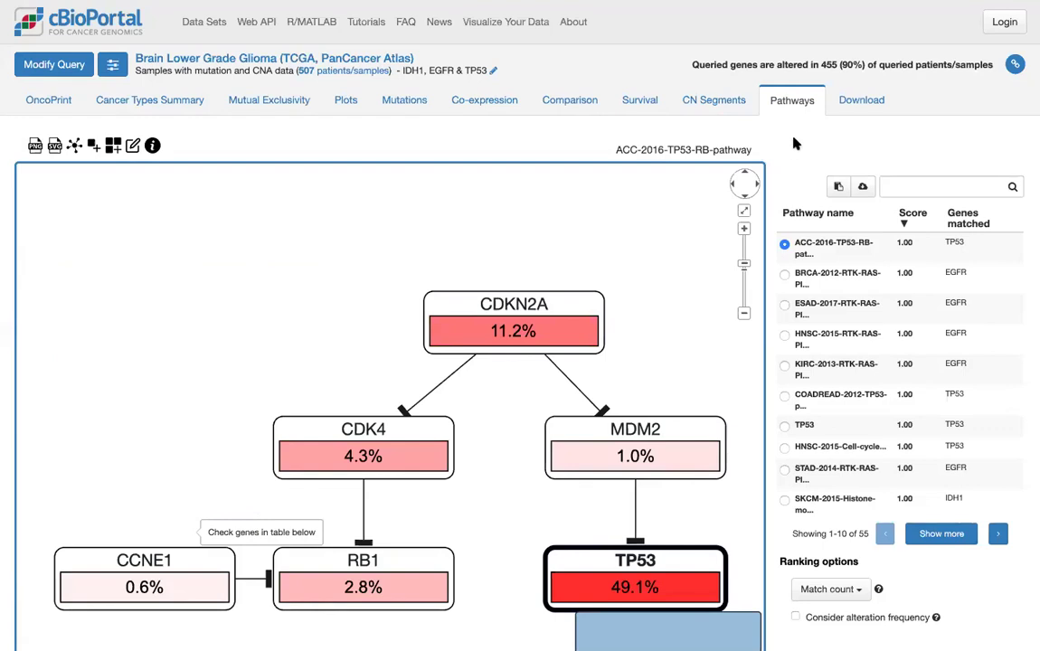
left_click(859, 100)
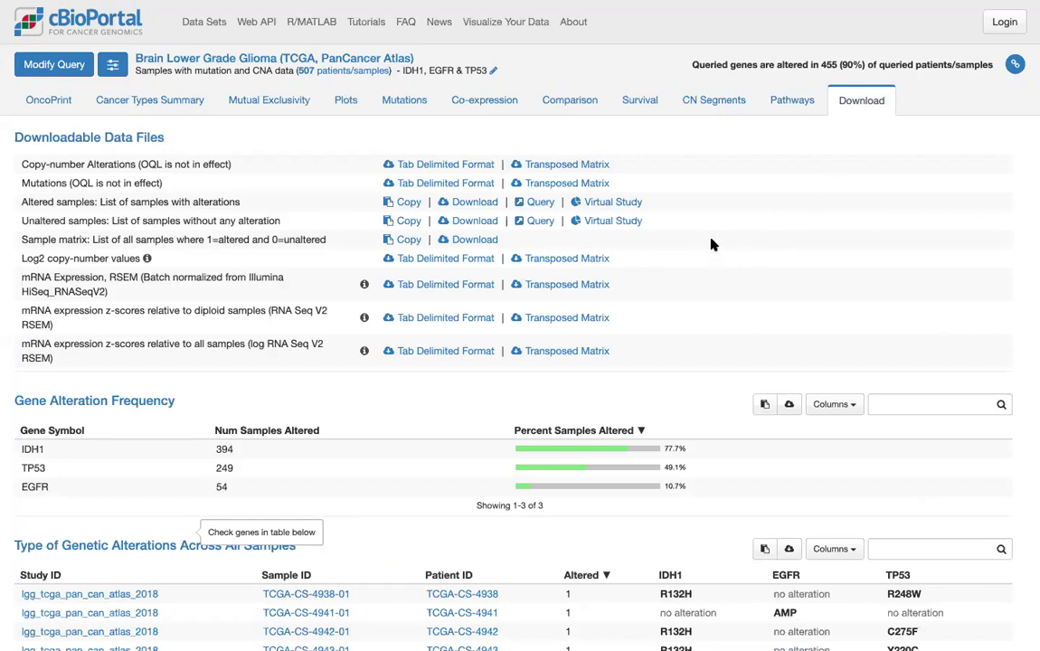
scroll(712, 244, "down", 1)
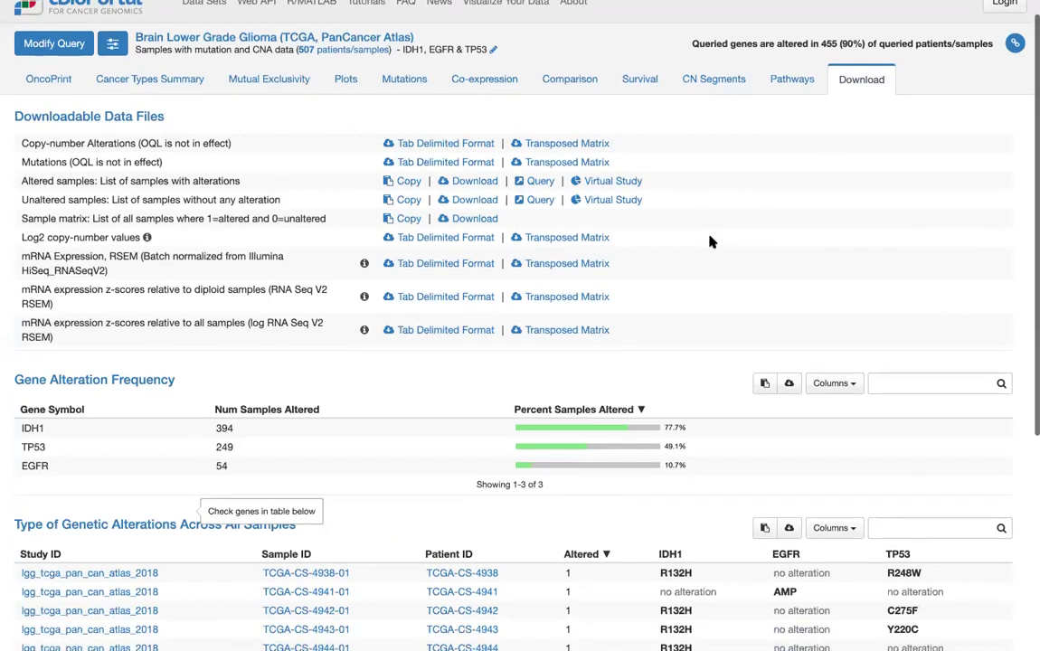
scroll(712, 242, "down", 3)
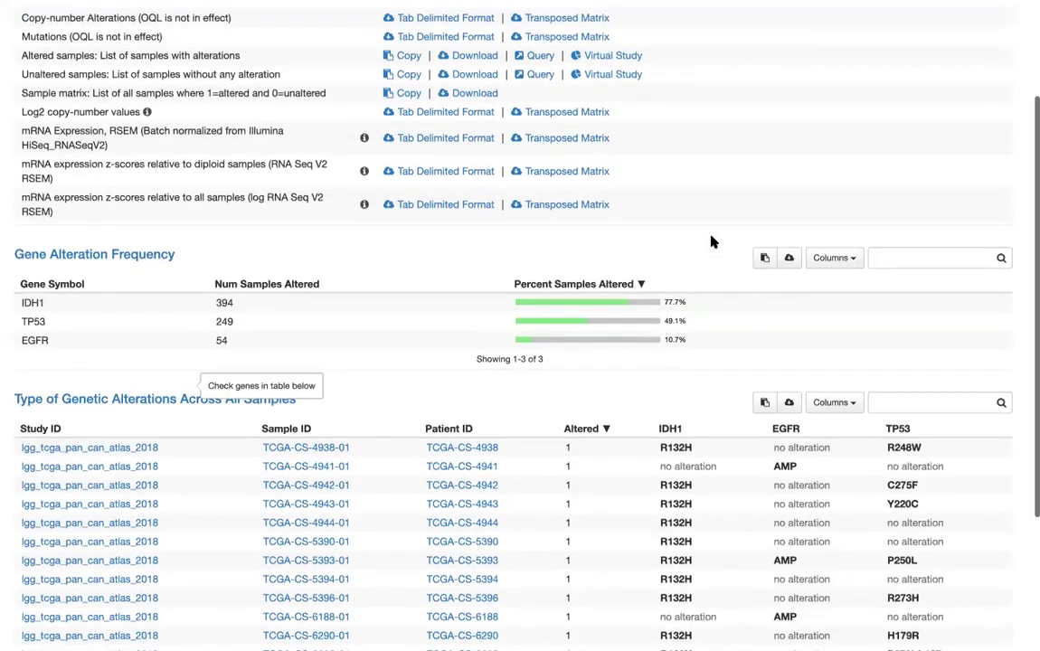
scroll(712, 242, "up", 3)
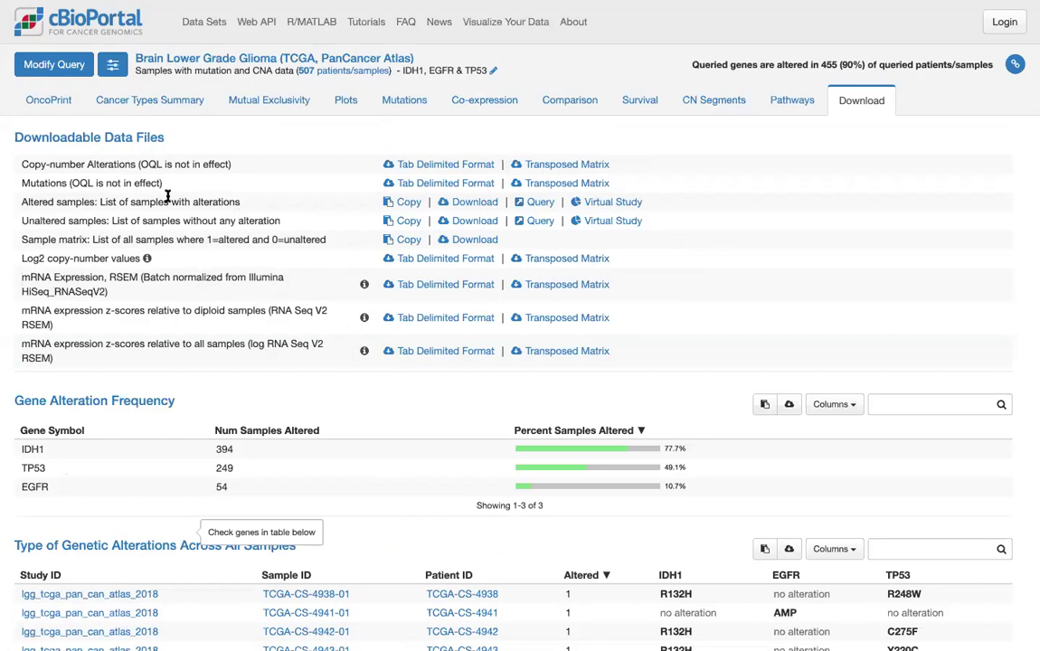
Highlight the altered and unaltered sample lists among the downloadable files, clear the highlighting and review the tables below
left_click_drag(21, 202, 304, 217)
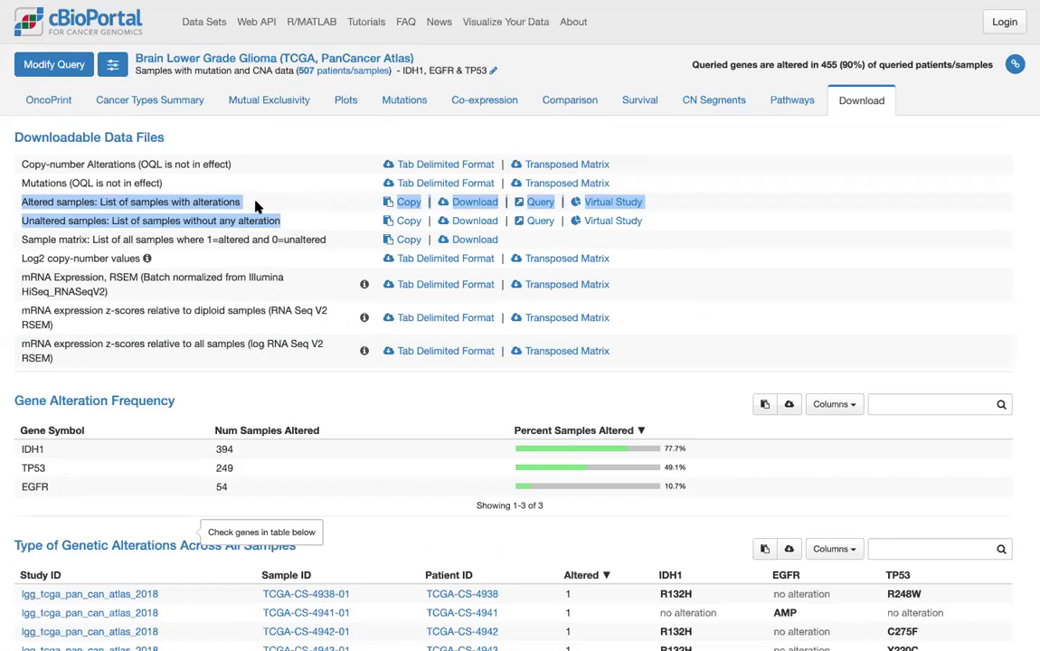
left_click(60, 202)
left_click_drag(29, 201, 304, 220)
left_click(298, 237)
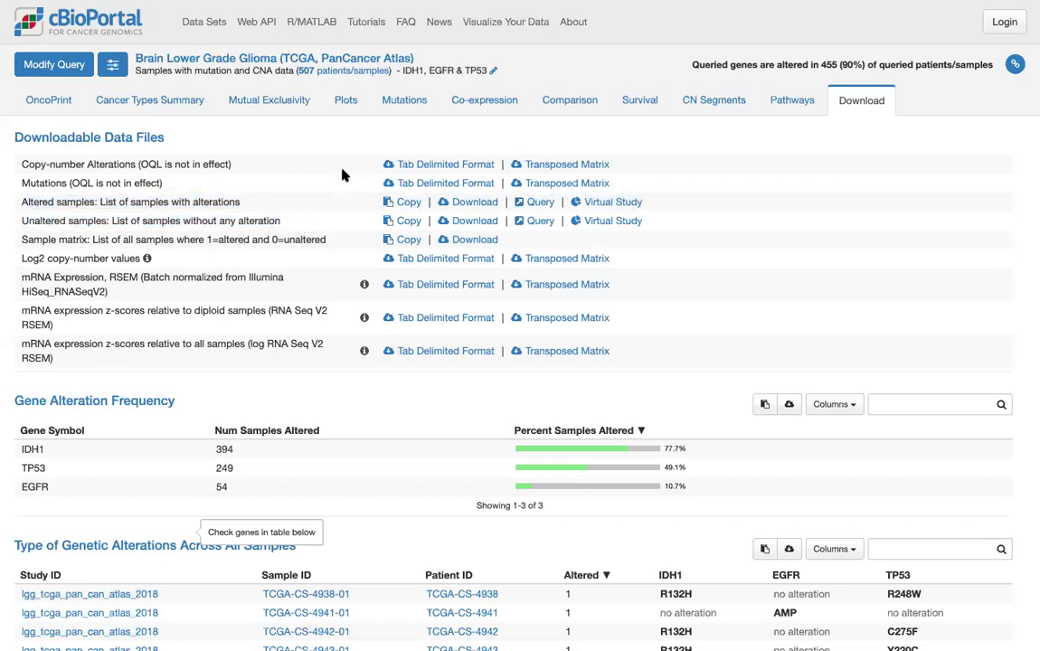
scroll(343, 174, "down", 2)
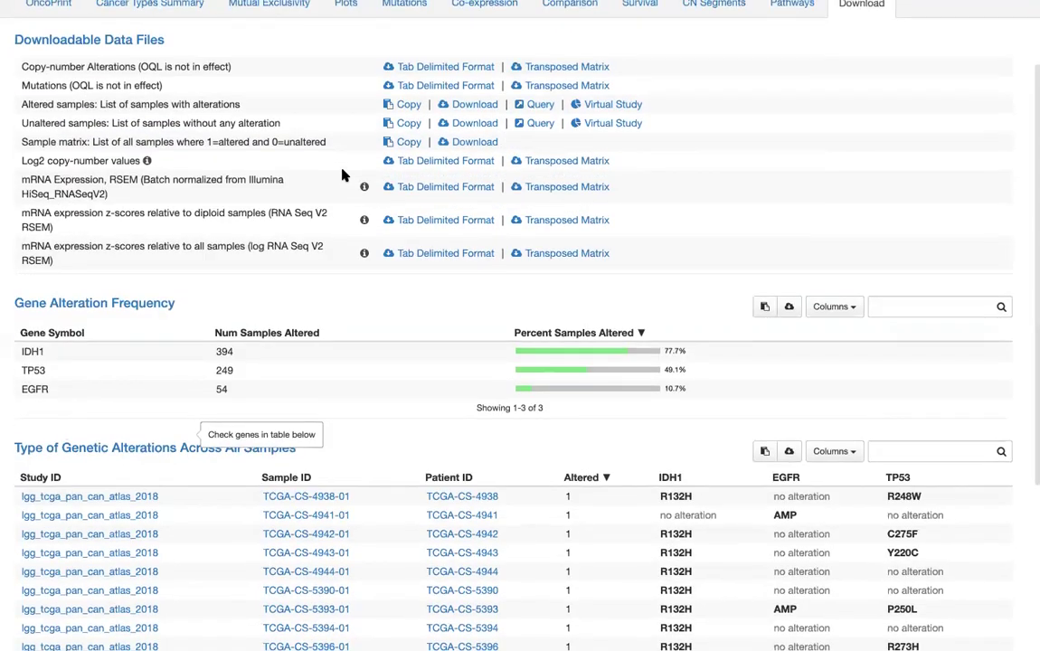
scroll(343, 175, "up", 2)
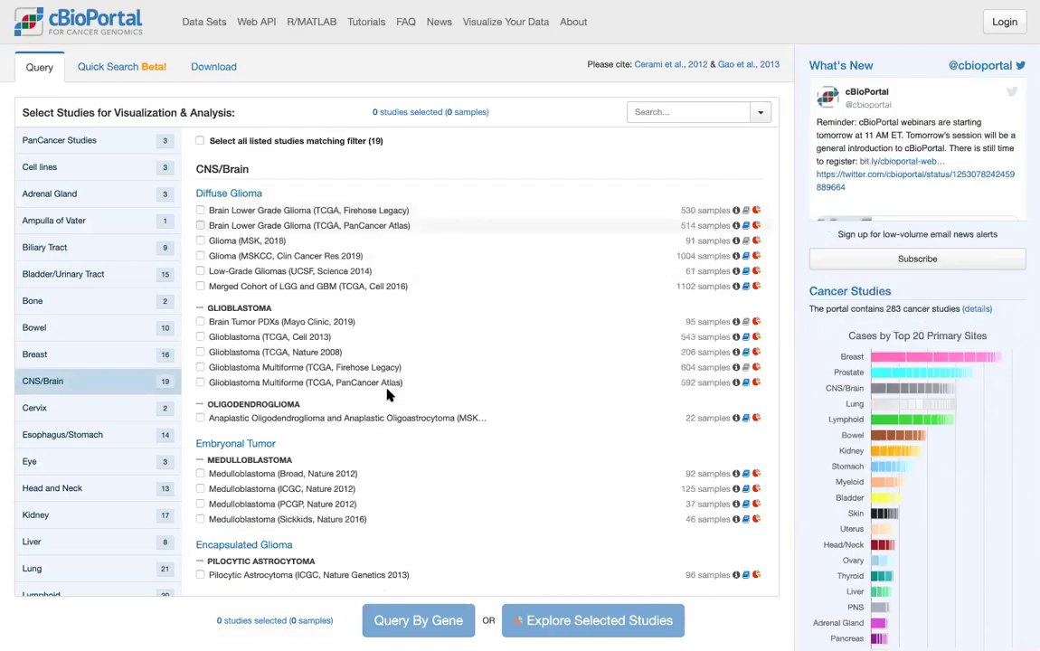
Try selecting the lower grade glioma and glioblastoma multiforme TCGA PanCancer Atlas studies together, and deselect both
left_click(387, 383)
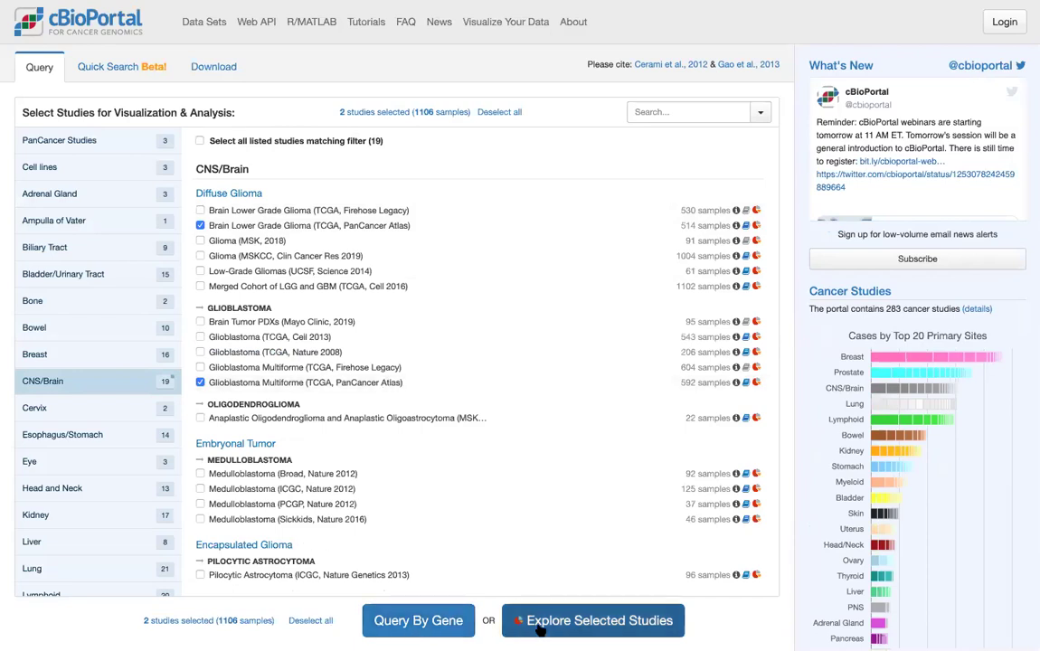
left_click(307, 384)
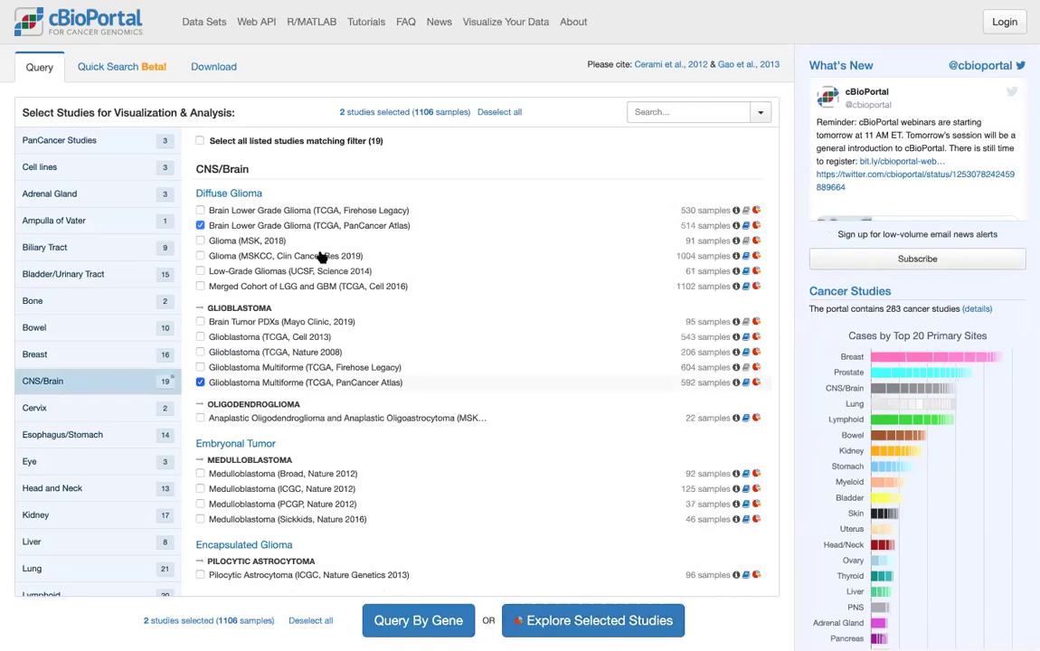
left_click(406, 225)
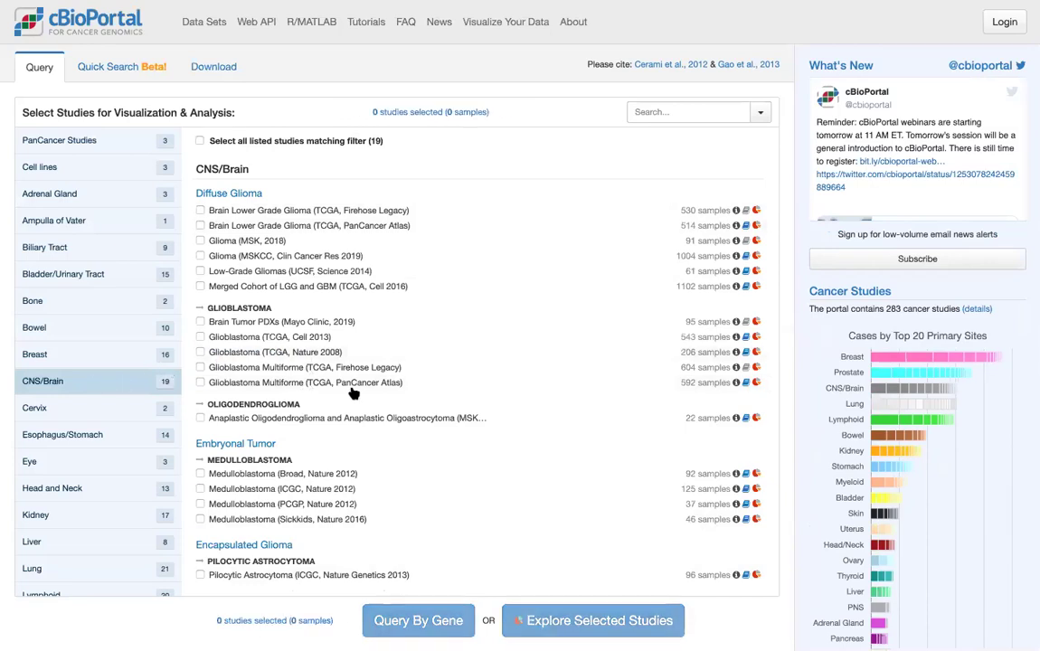
Remove the CNS/Brain filter and select all TCGA PanCancer Atlas studies for exploration
left_click(55, 381)
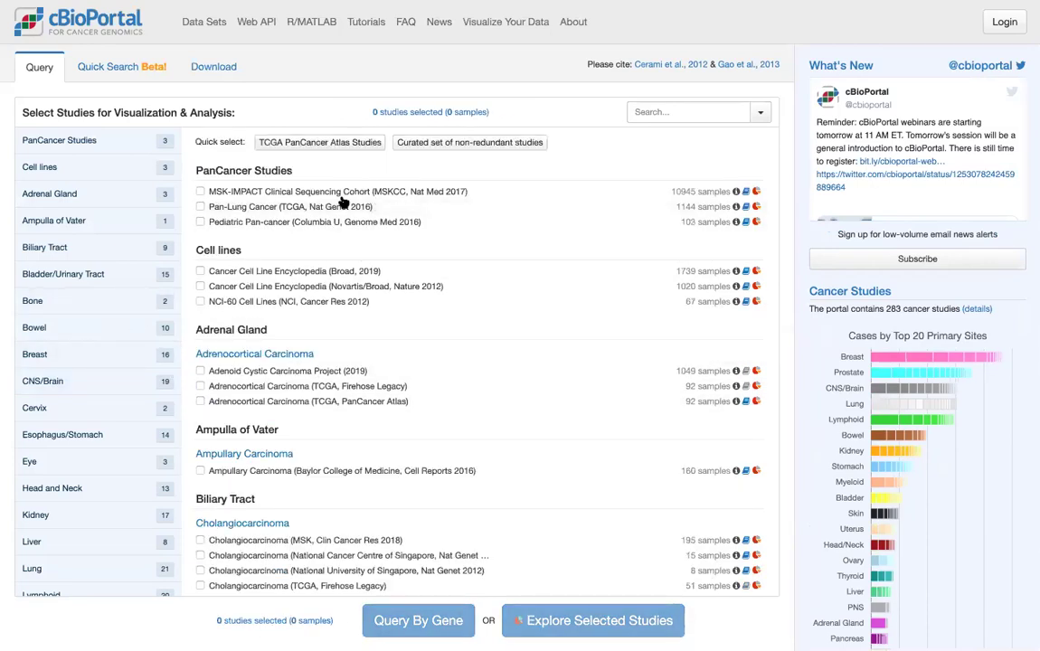
left_click(334, 144)
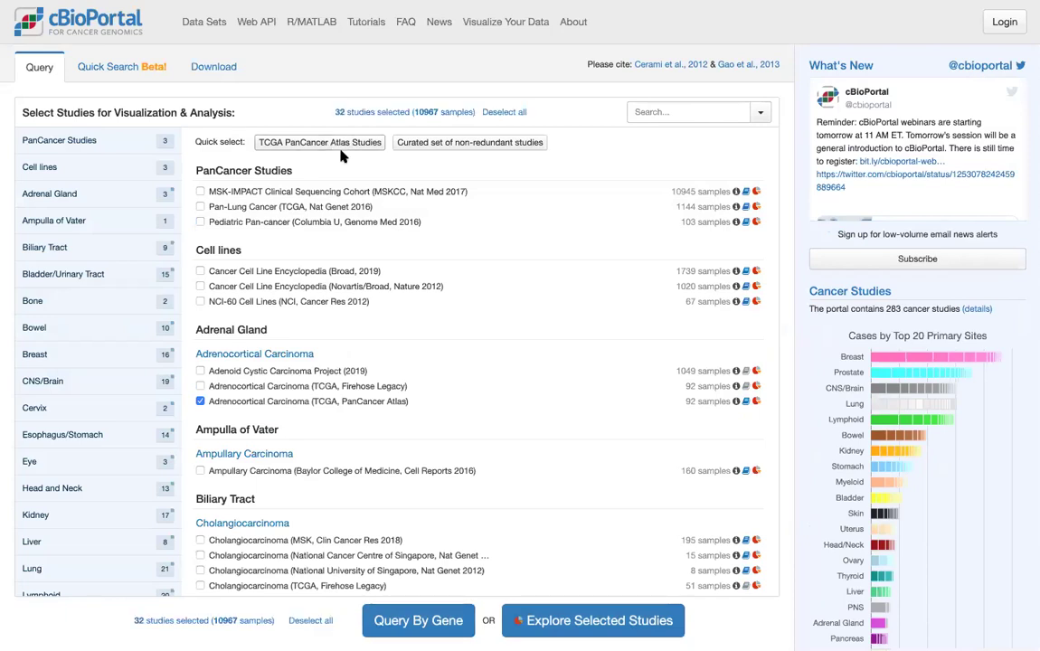
left_click(561, 629)
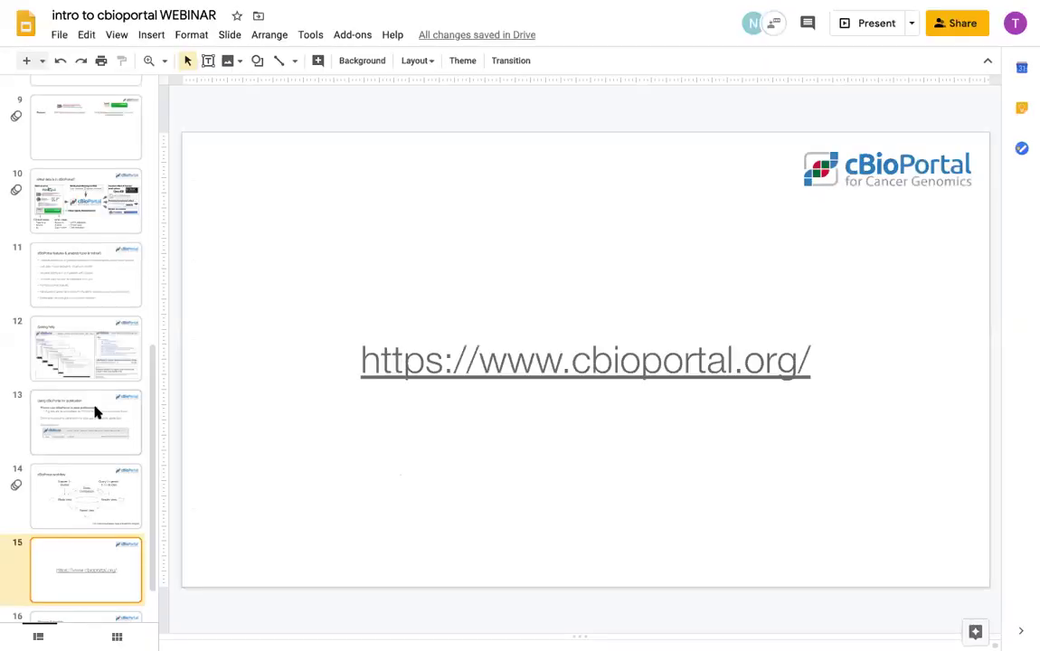
In the Google Slides webinar deck, go to the Webinar Schedule slide and present it full screen
scroll(97, 409, "down", 2)
key("Down")
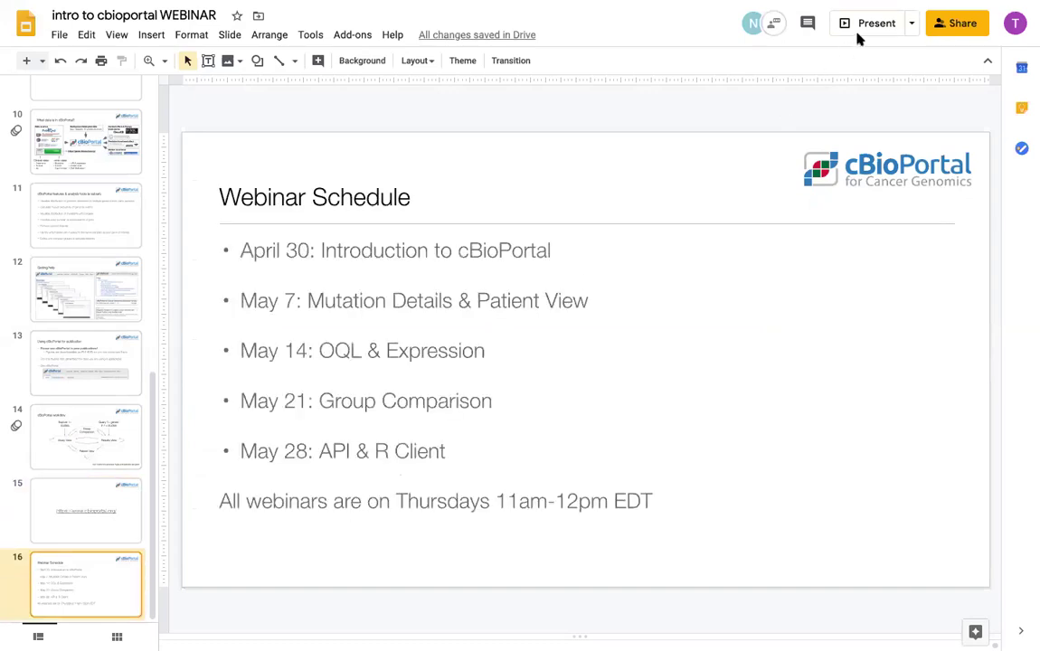
left_click(870, 29)
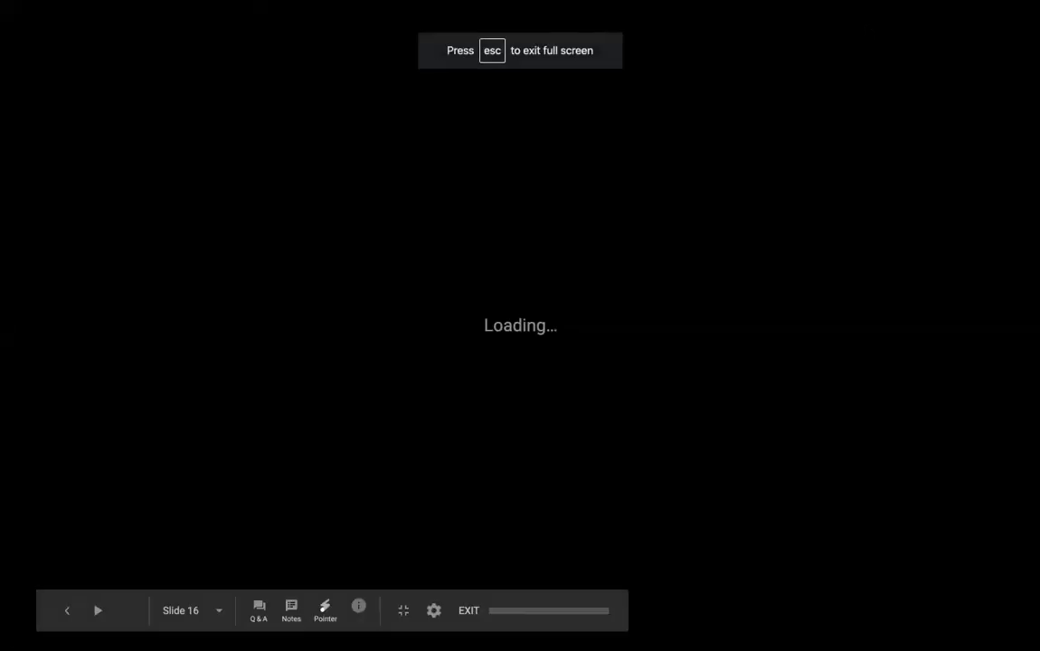
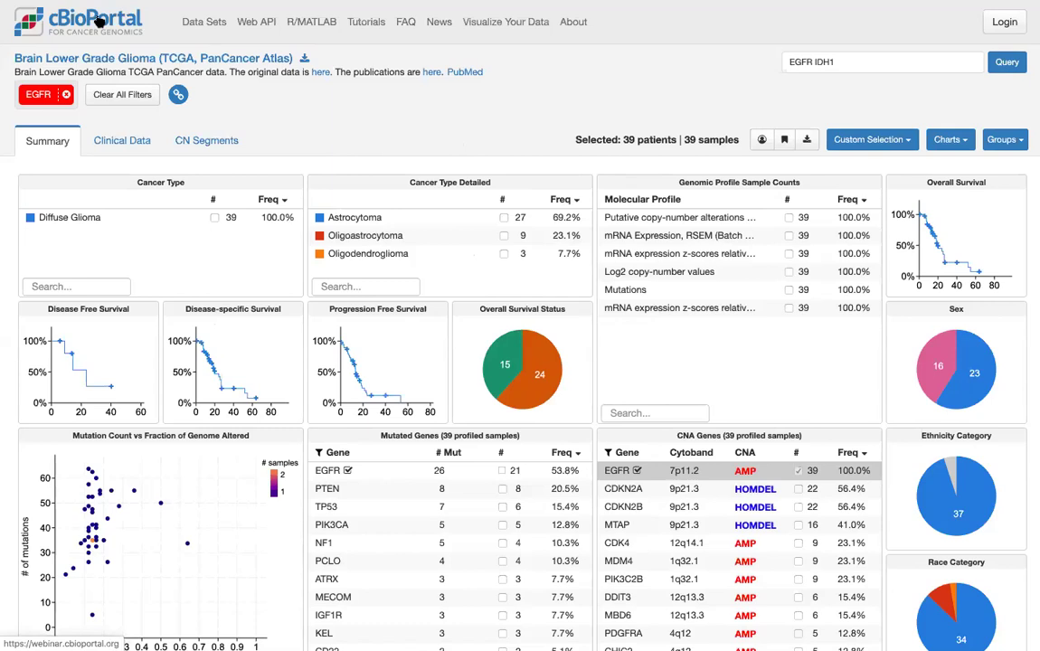
Return to the cBioPortal home page and search the study list for "ovarian"
left_click(98, 20)
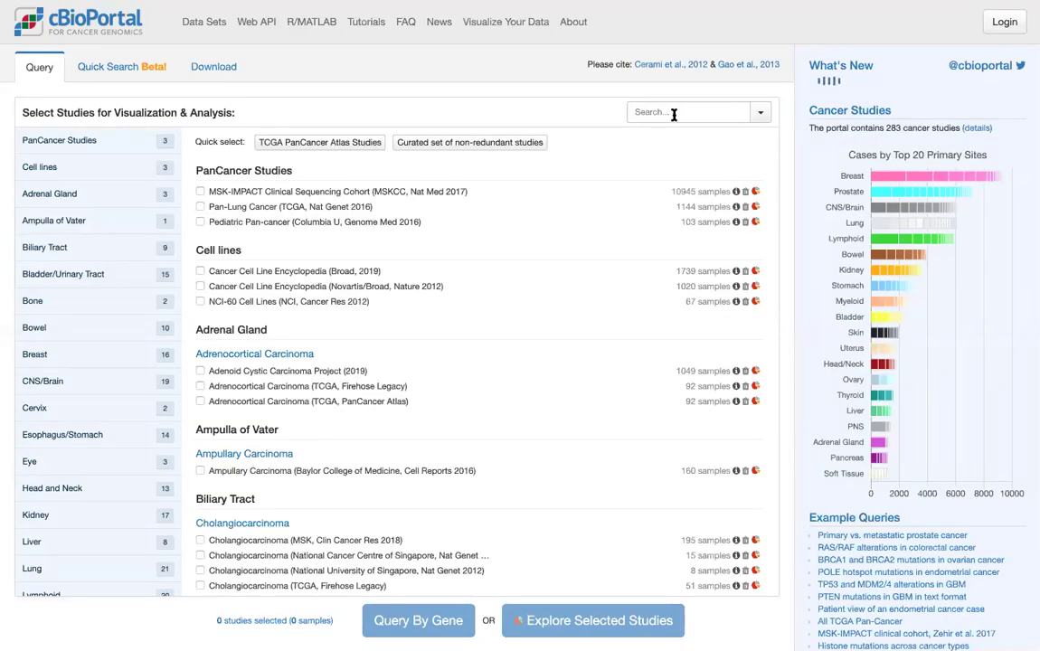
left_click(675, 114)
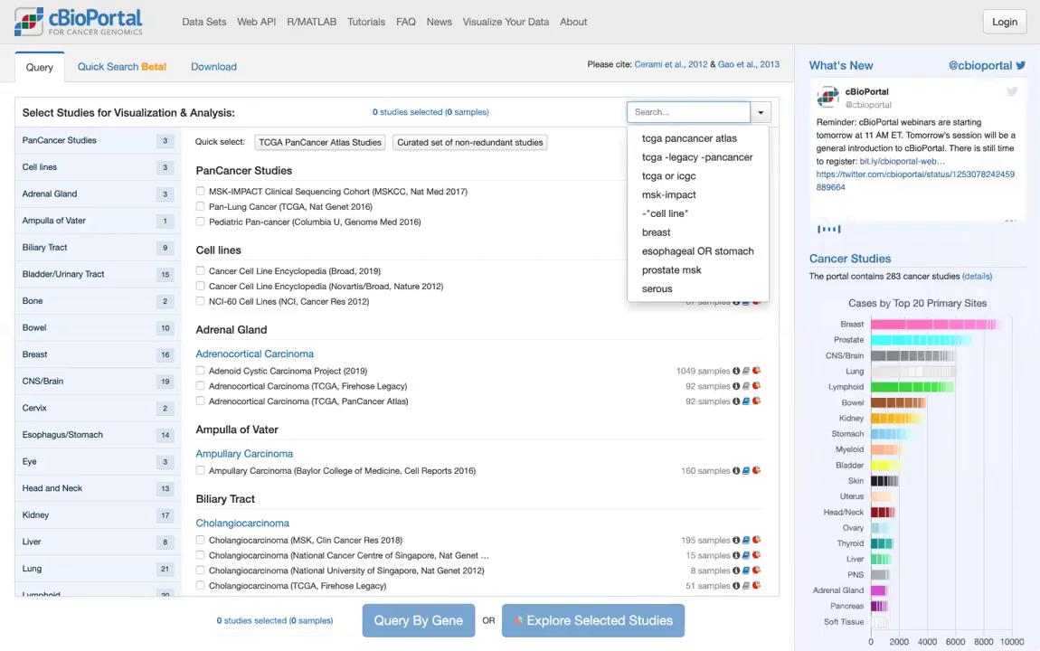
type("ovarian")
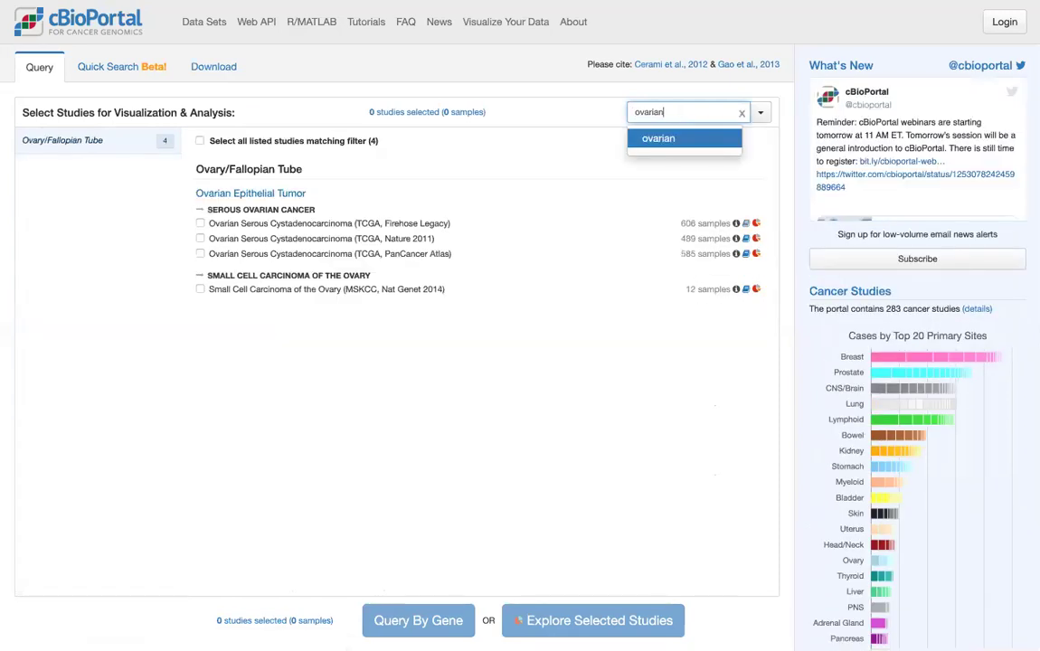
Query the Ovarian Serous Cystadenocarcinoma (TCGA, Nature 2011) study for the genes BRCA1 and BRCA2
left_click(421, 239)
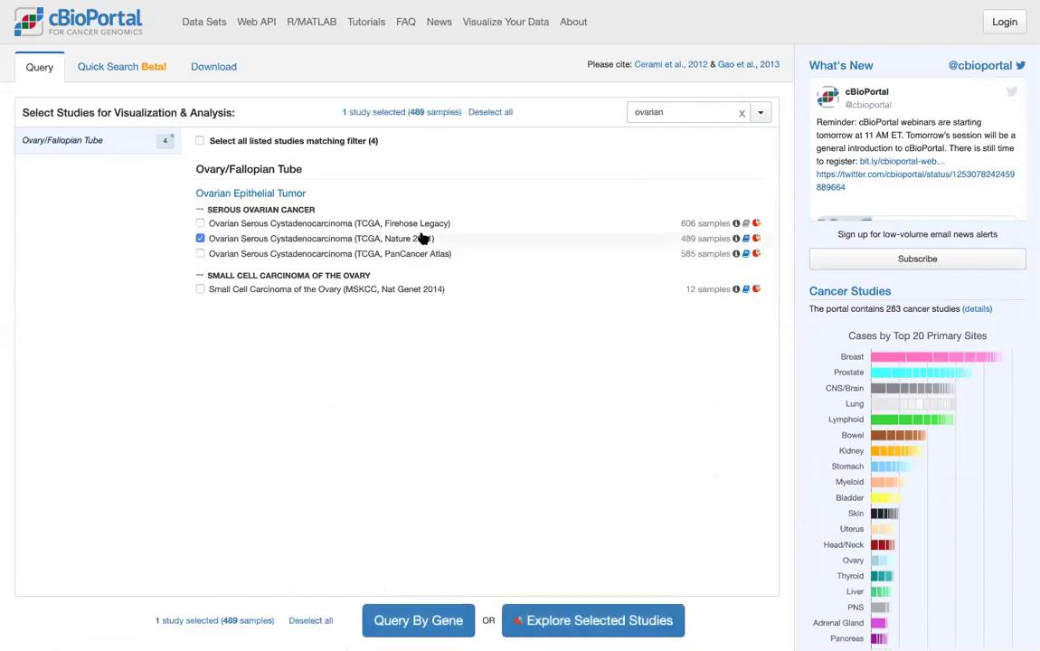
left_click(403, 629)
left_click(410, 388)
type("BRCA1")
key("Return")
type("BRCA2")
left_click(89, 458)
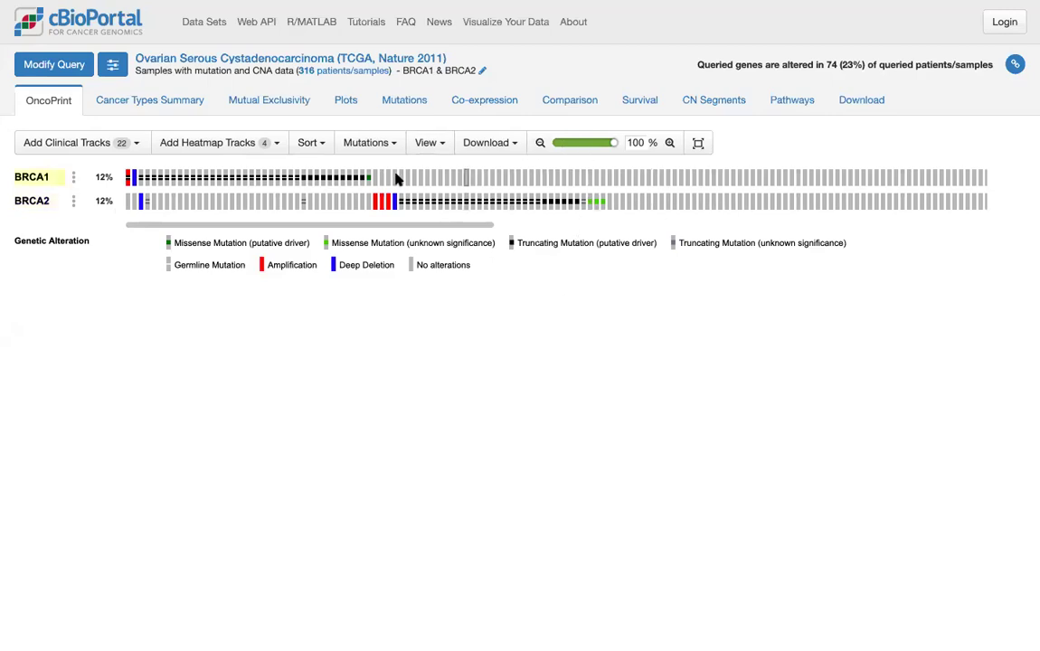
Compare survival between the Unaltered, BRCA1 and BRCA2 groups with the Altered group excluded, and return to the OncoPrint
left_click(566, 101)
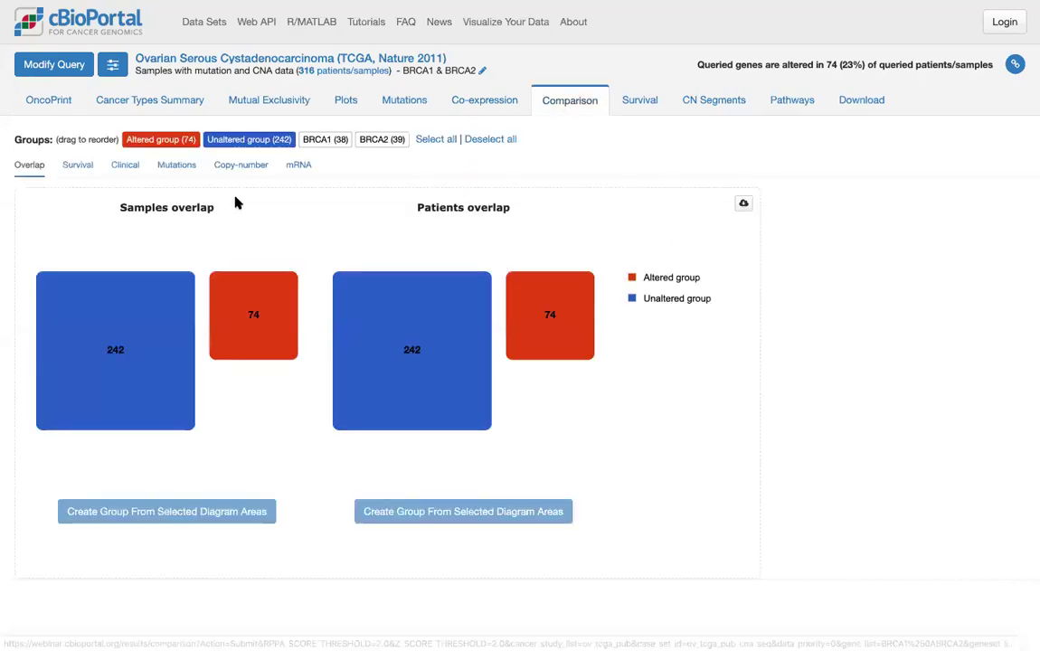
left_click(79, 166)
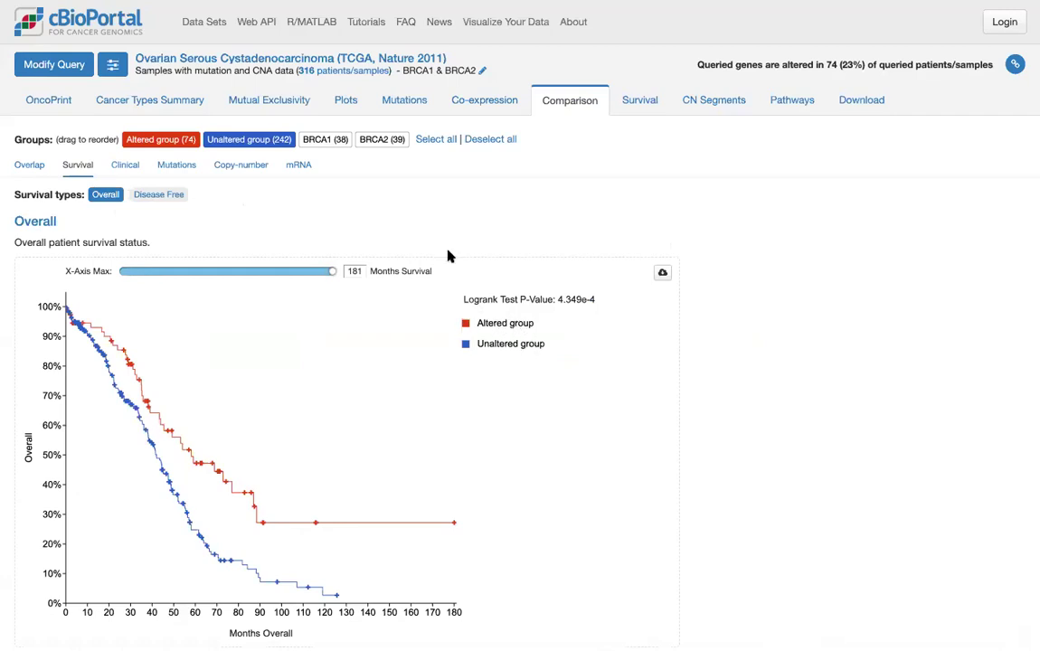
left_click(180, 143)
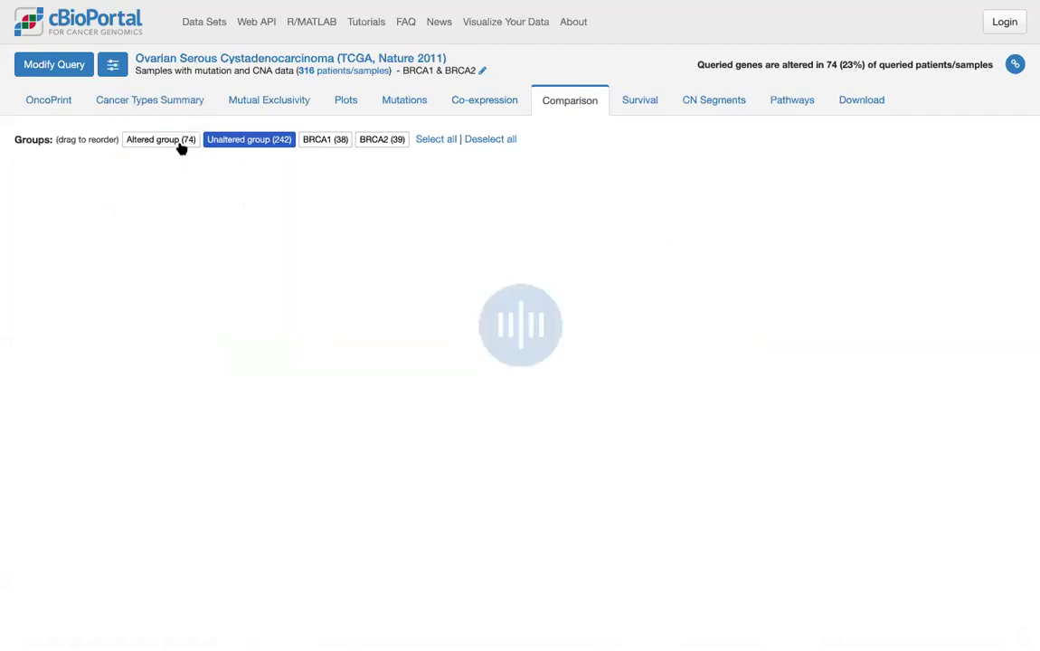
left_click(327, 140)
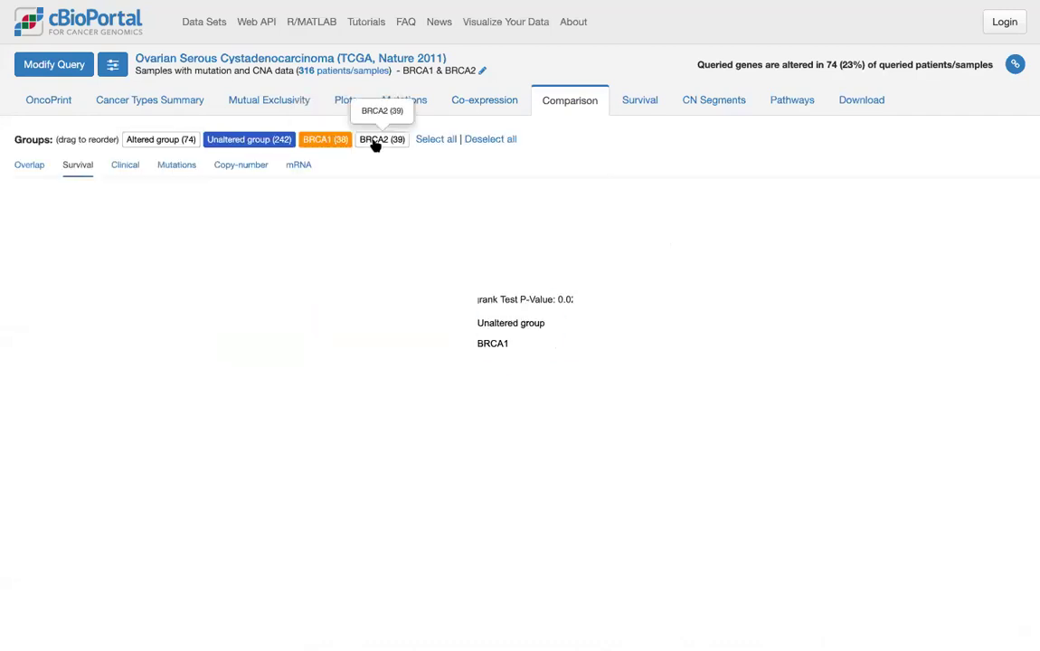
left_click(376, 143)
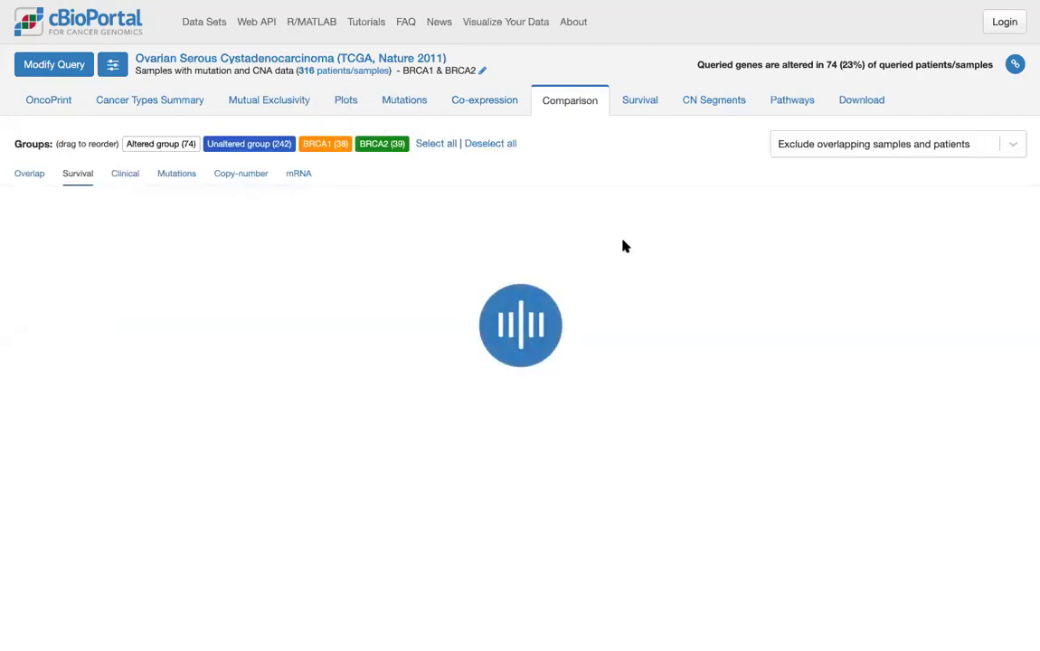
scroll(606, 258, "down", 1)
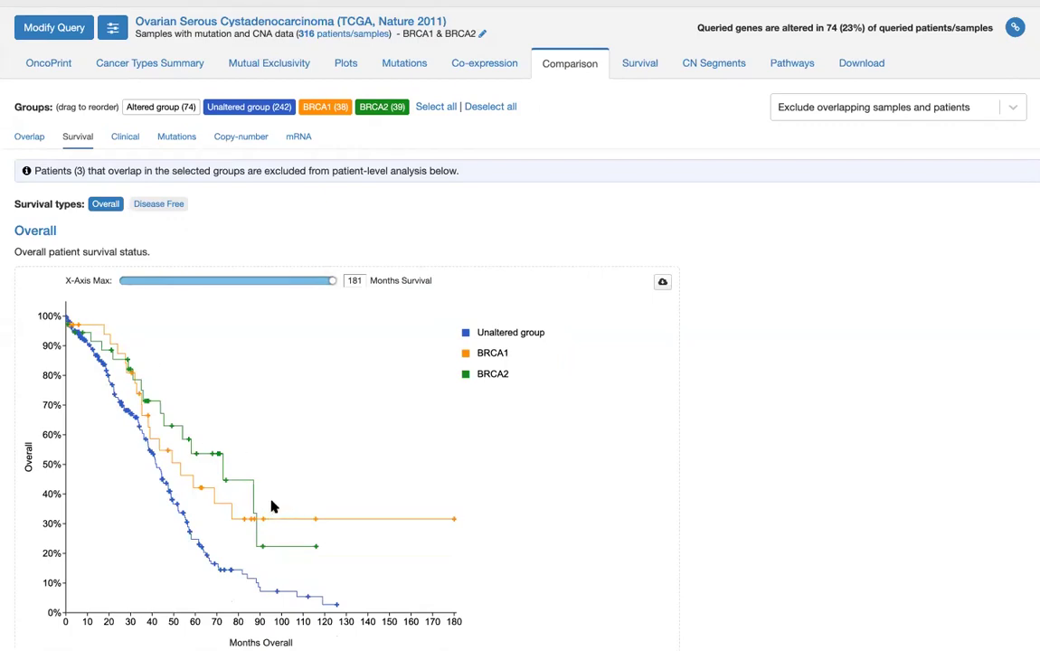
mouse_move(208, 459)
scroll(751, 389, "down", 1)
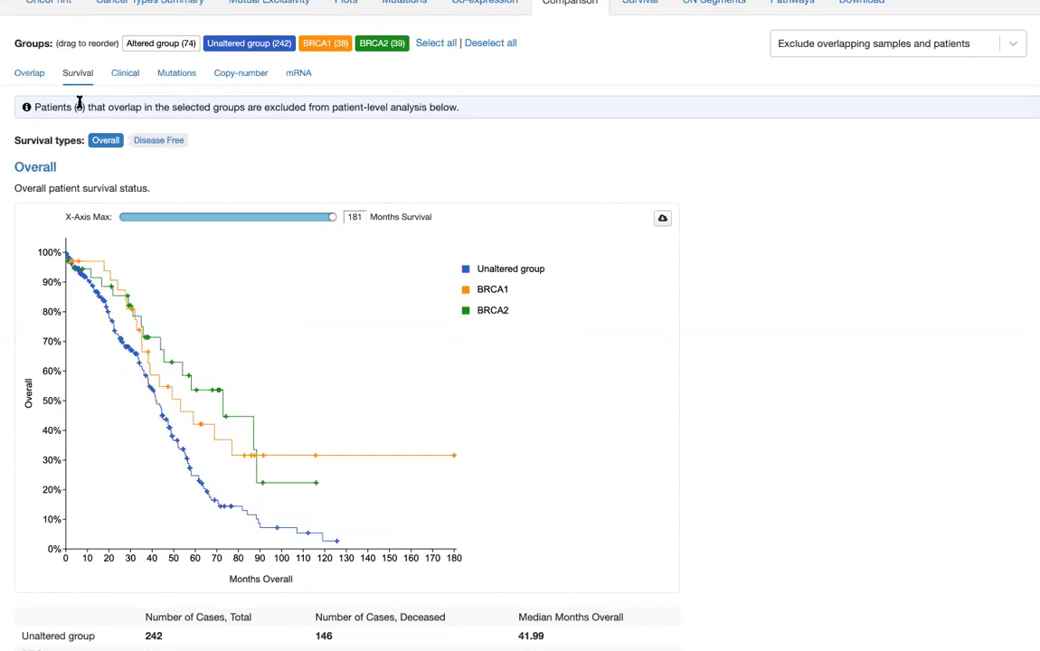
scroll(76, 97, "up", 2)
left_click(52, 100)
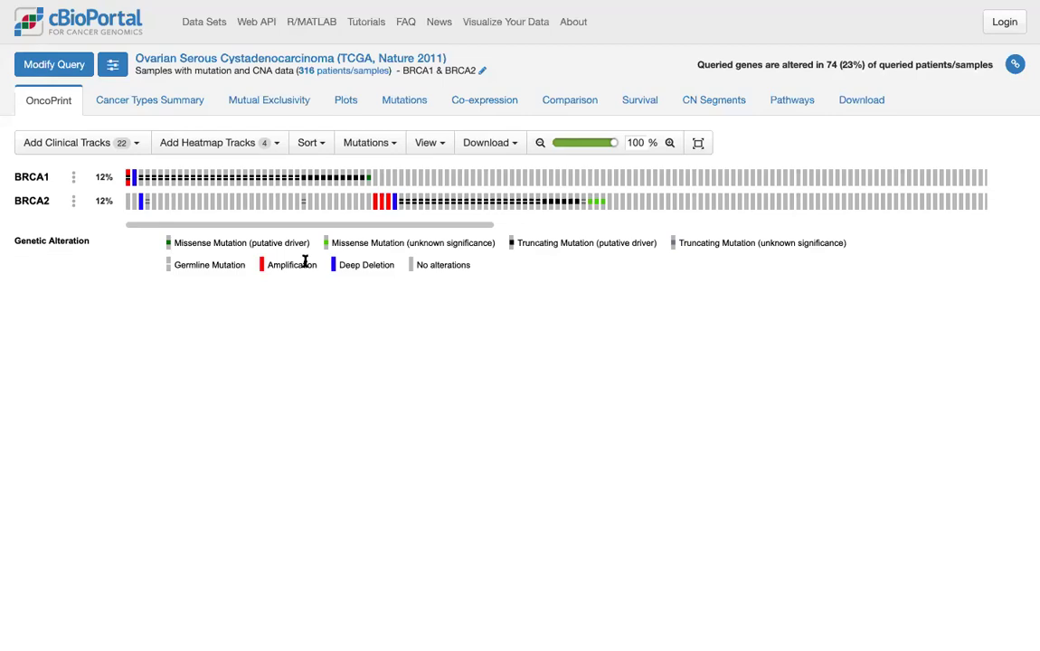
From the home page, start a gene query on the CNS/Brain study Brain Lower Grade Glioma (TCGA, PanCancer Atlas)
left_click(107, 30)
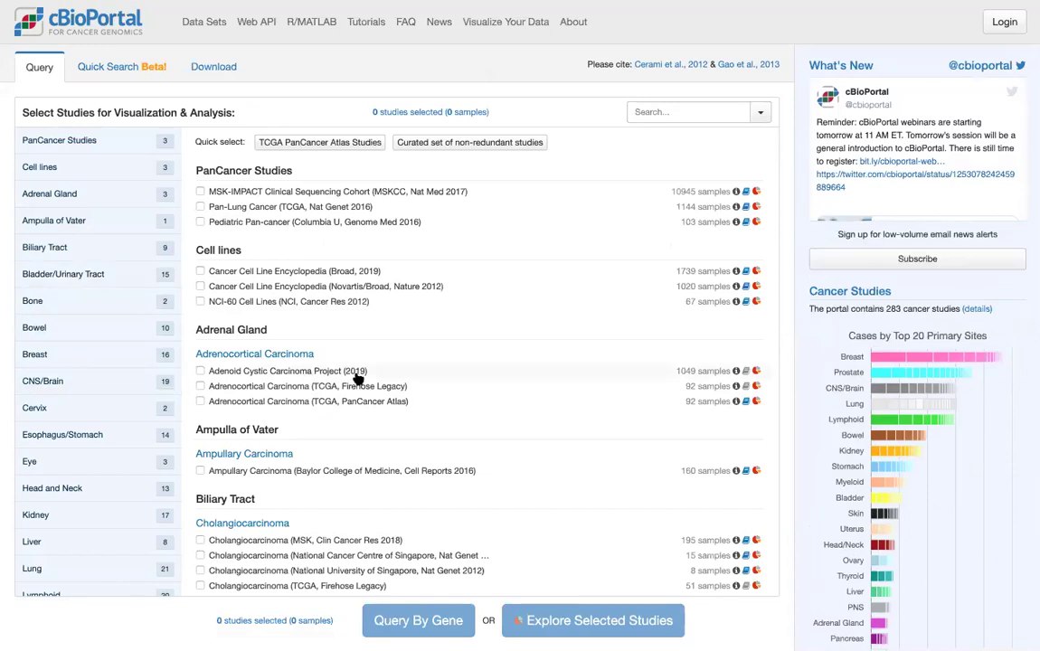
left_click(76, 383)
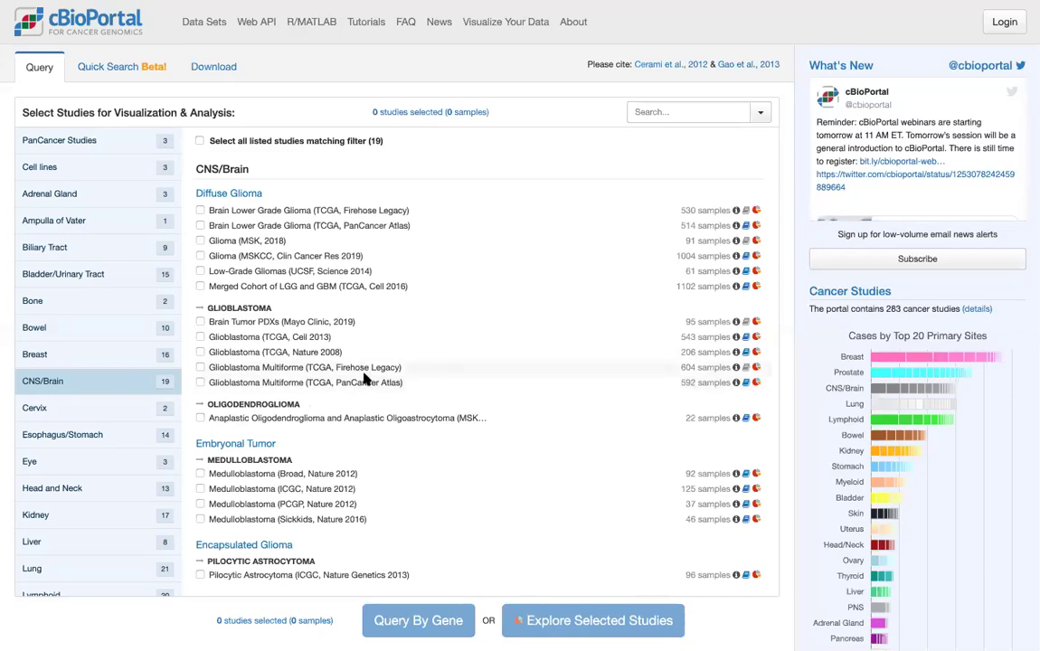
left_click(389, 230)
left_click(430, 615)
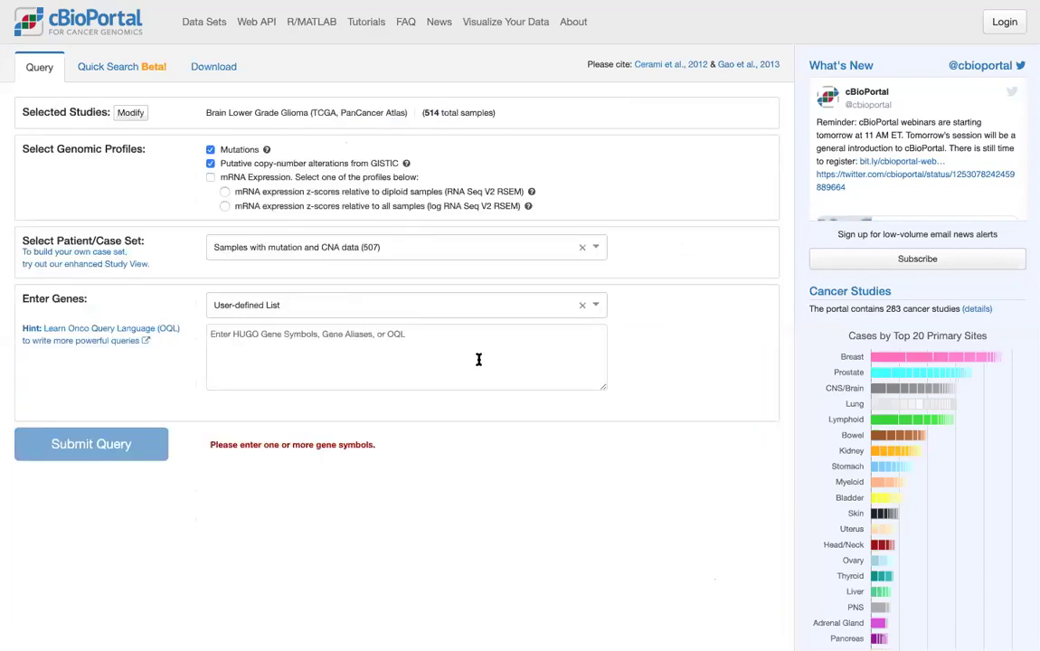
Set the patient/case set to User-defined Case List and activate the box for entering case IDs by sample ID
left_click(547, 247)
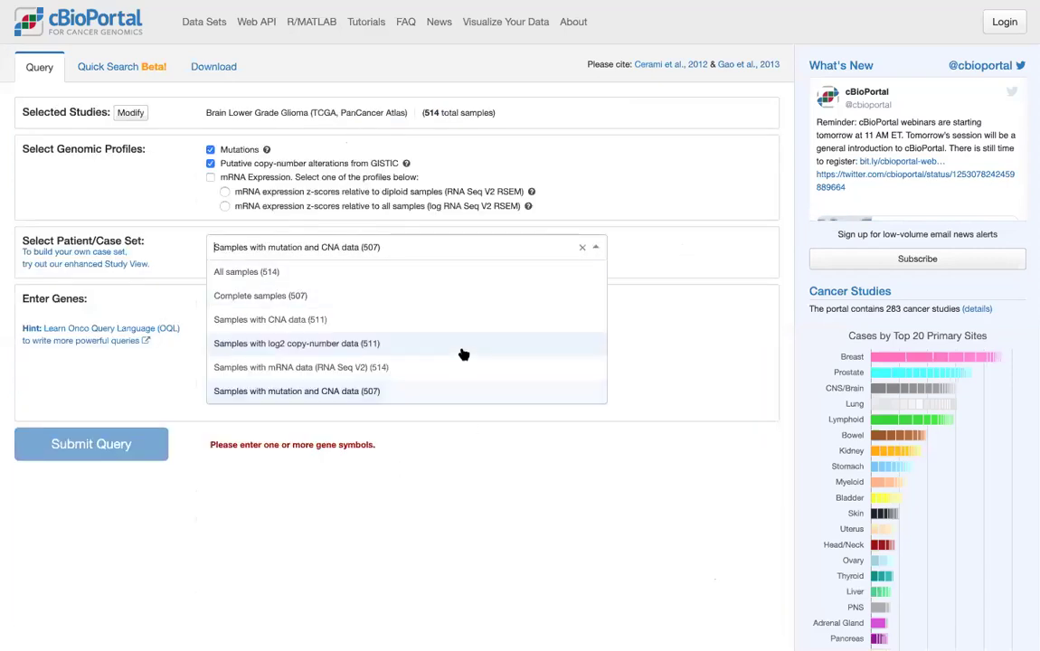
scroll(456, 372, "down", 2)
left_click(425, 395)
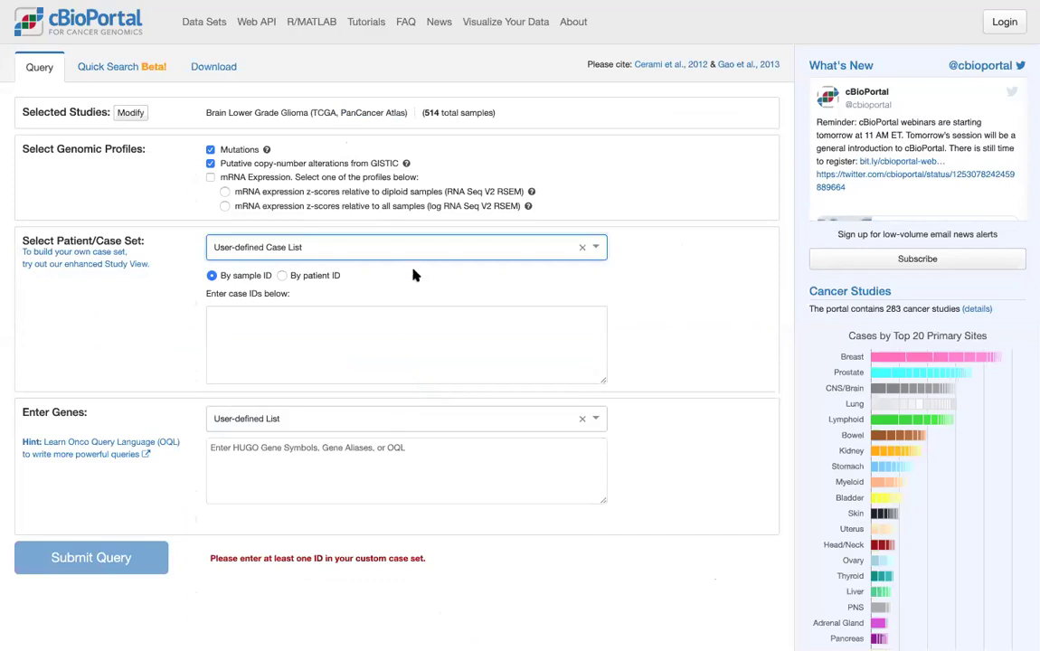
left_click(386, 347)
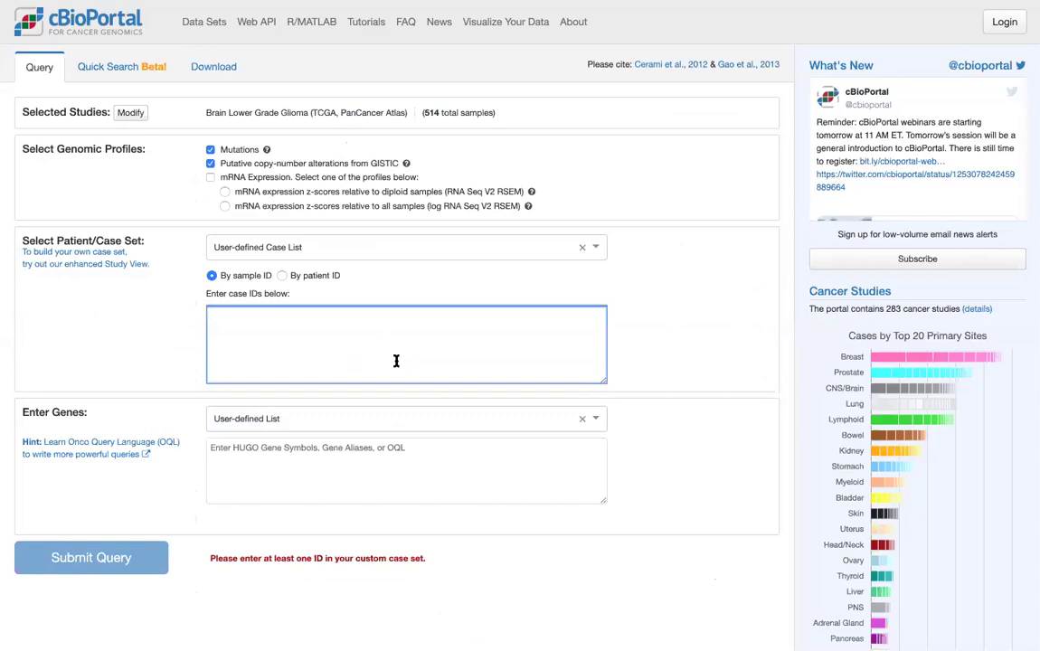
Explore the selected glioma study's summary instead, view its custom selection options for sample or patient IDs, and close them
left_click(130, 113)
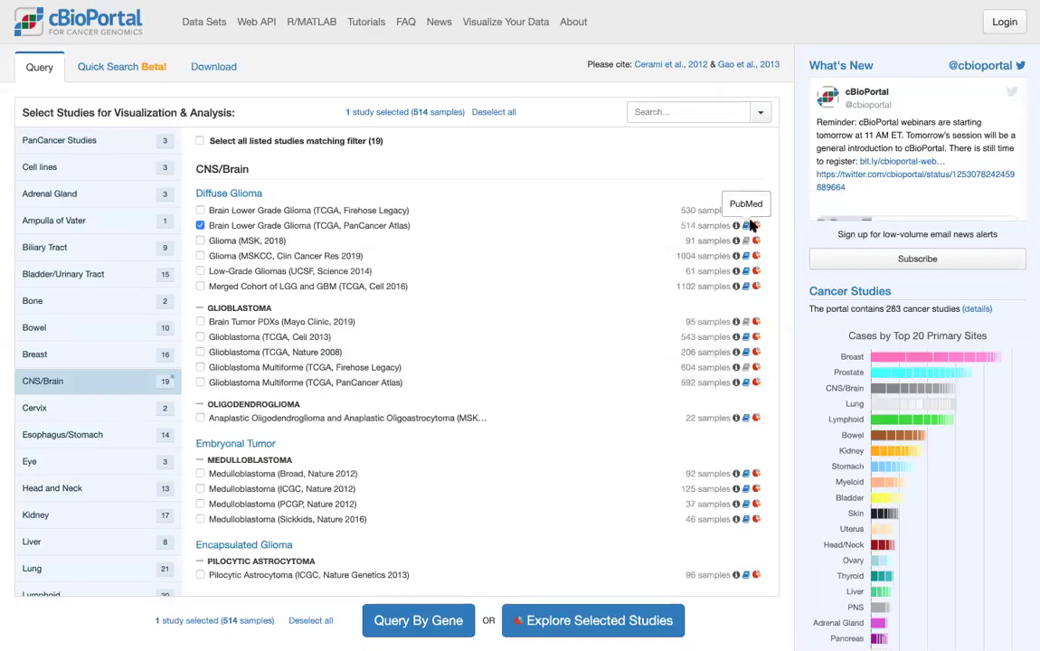
left_click(558, 622)
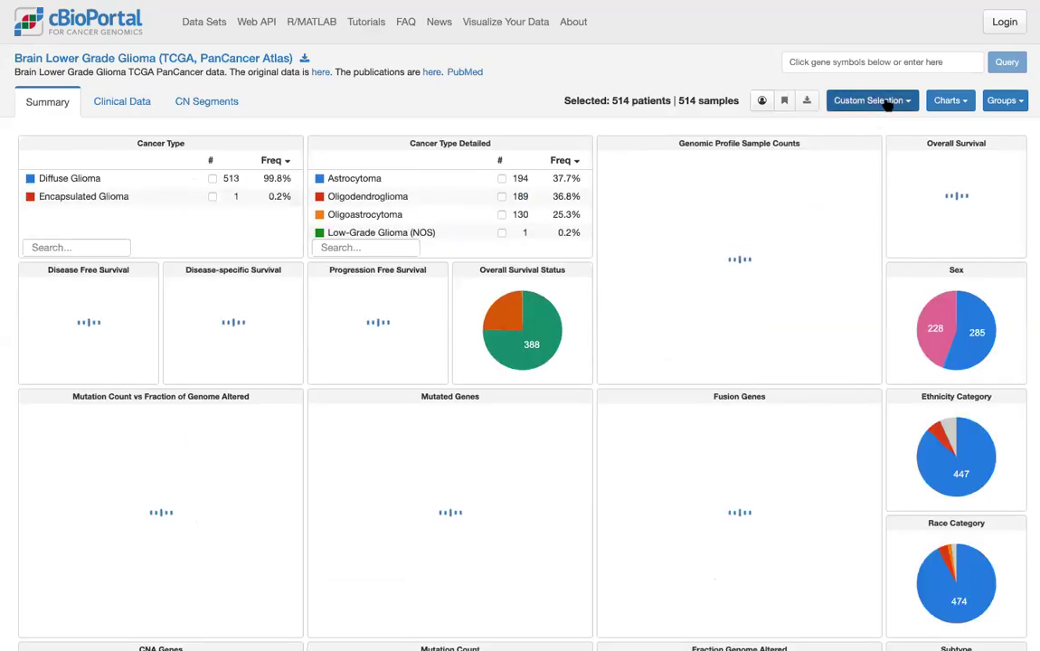
left_click(889, 105)
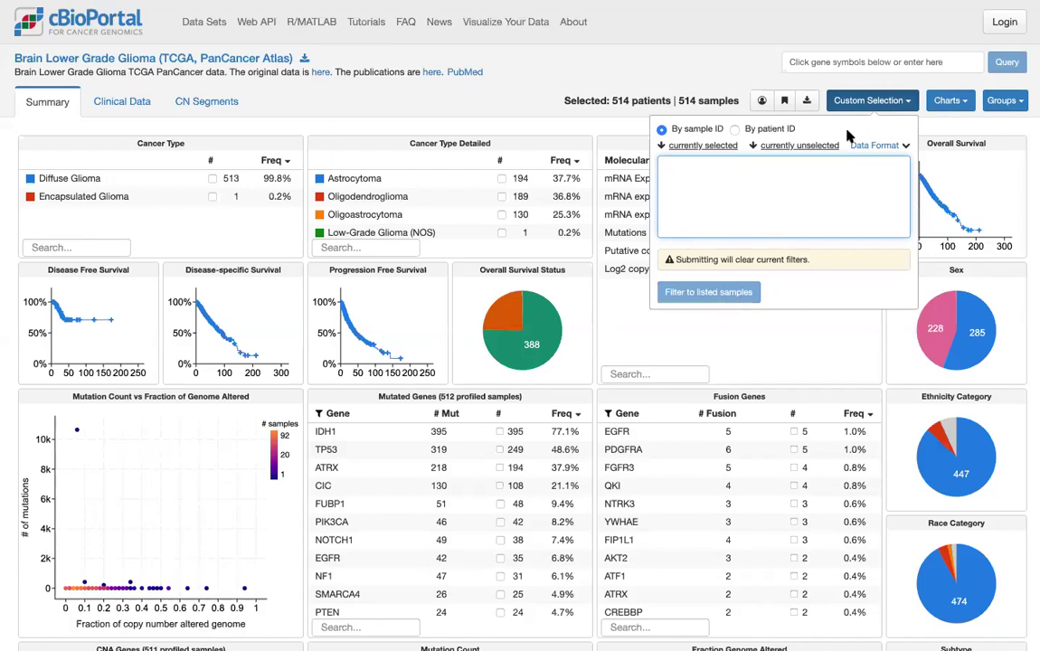
left_click(789, 92)
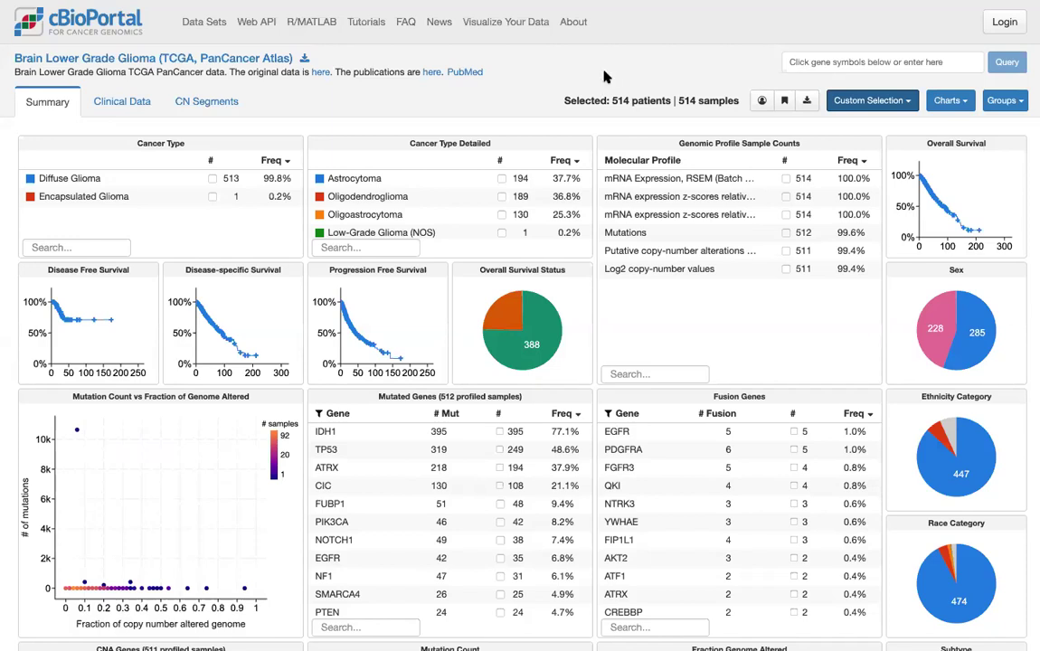
From the home page, start a gene query on MSK-IMPACT Clinical Sequencing Cohort (MSKCC, Nat Med 2017), limited to Tumor Type: Appendiceal Cancer
left_click(62, 25)
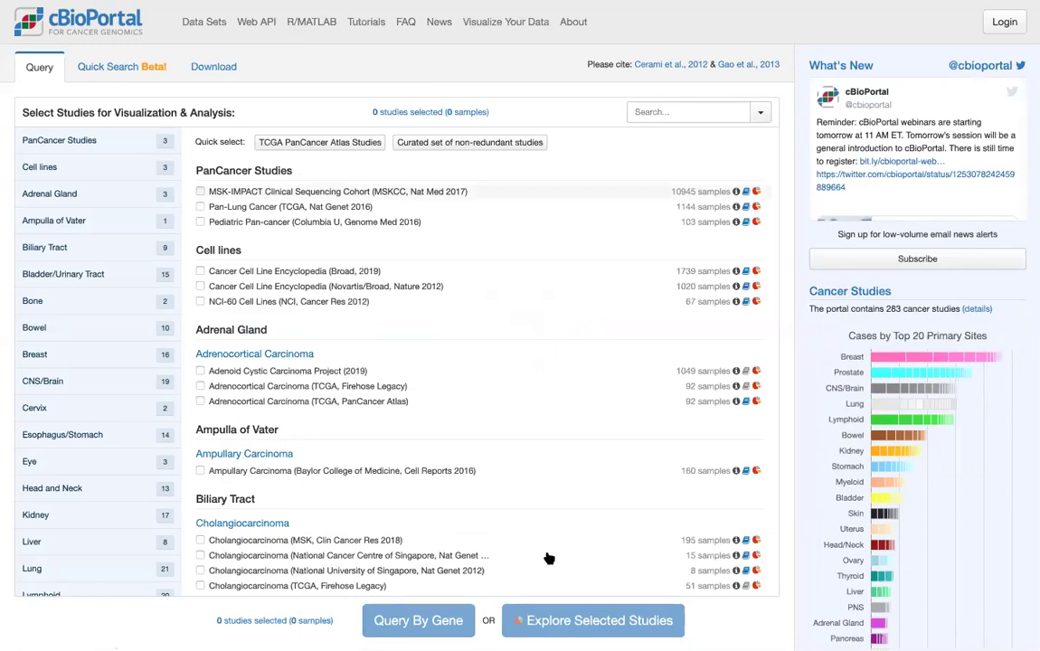
left_click(367, 191)
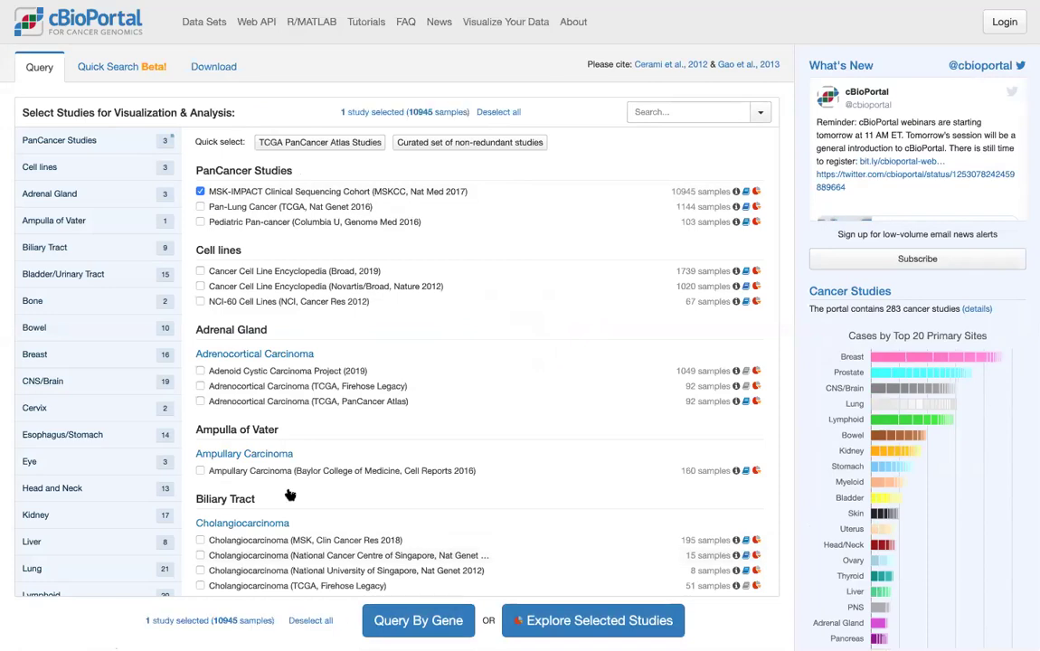
left_click(403, 622)
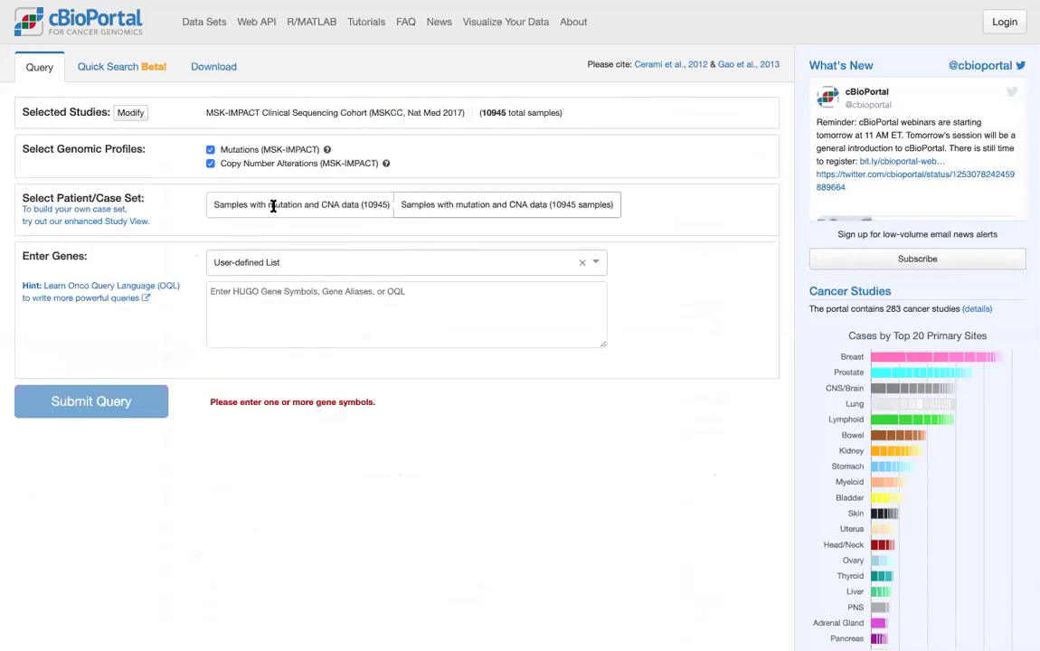
left_click(272, 205)
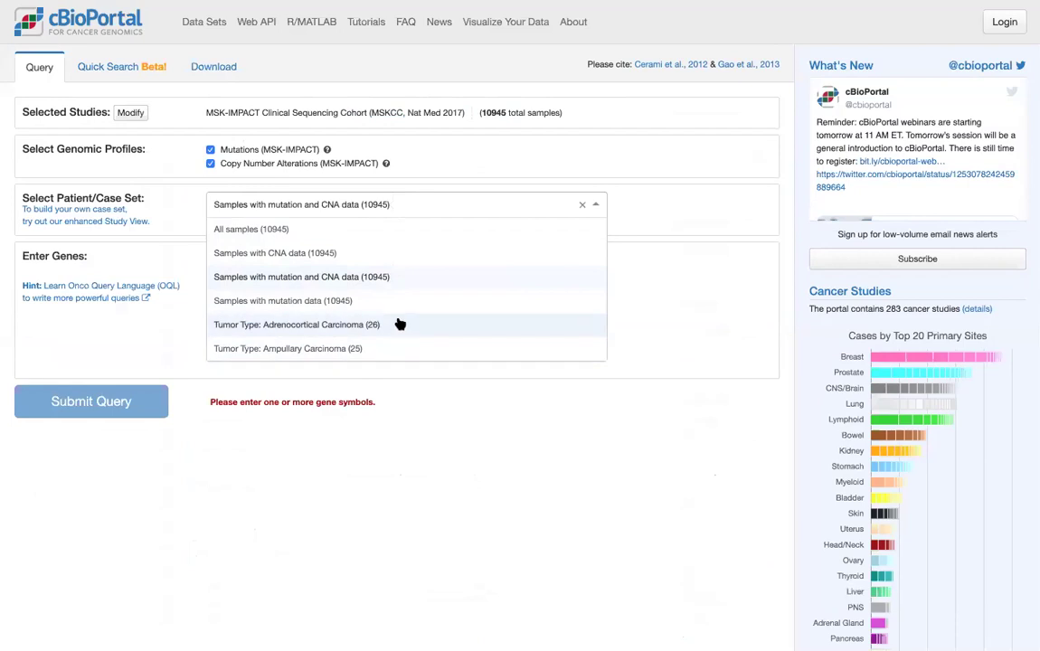
scroll(400, 324, "down", 2)
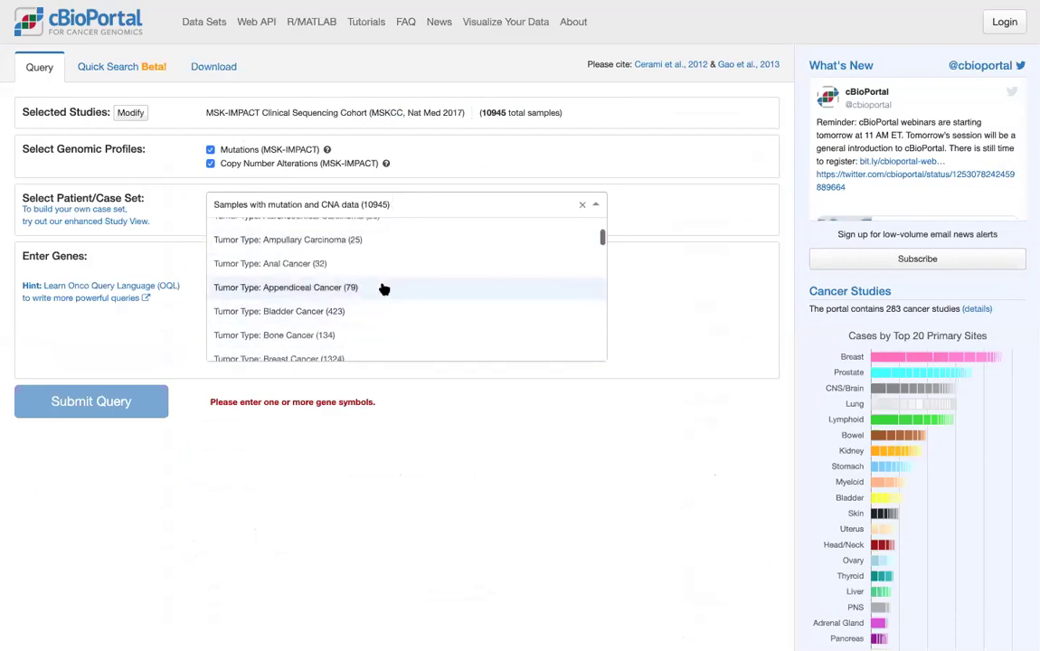
left_click(384, 287)
Enter the genes SOS1 and KRAS and submit the query
left_click(408, 313)
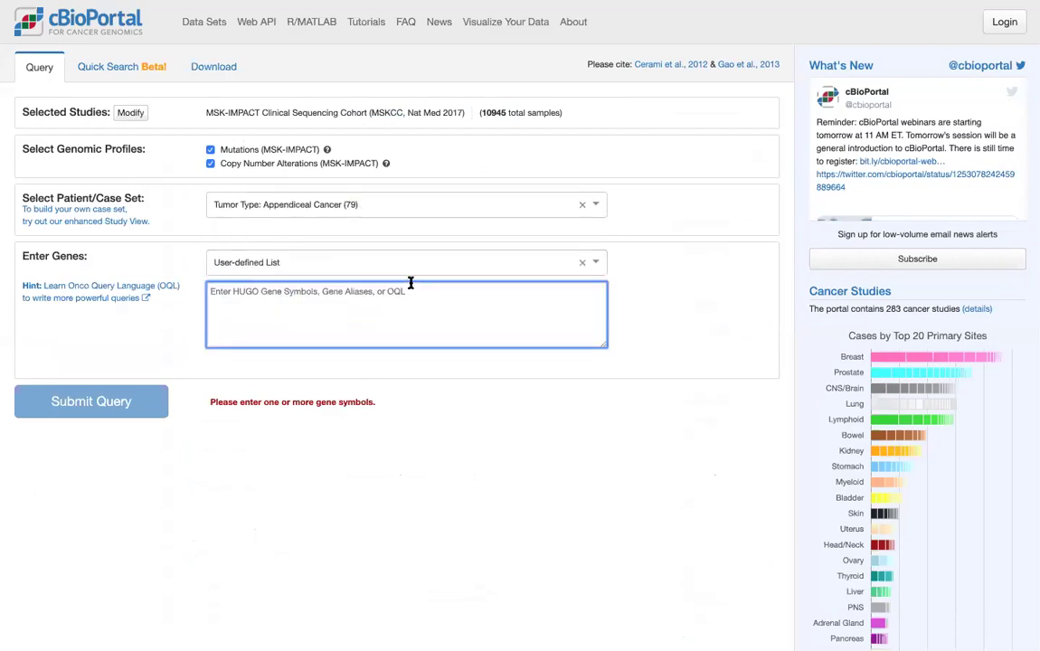
type("SOS1 KRAS")
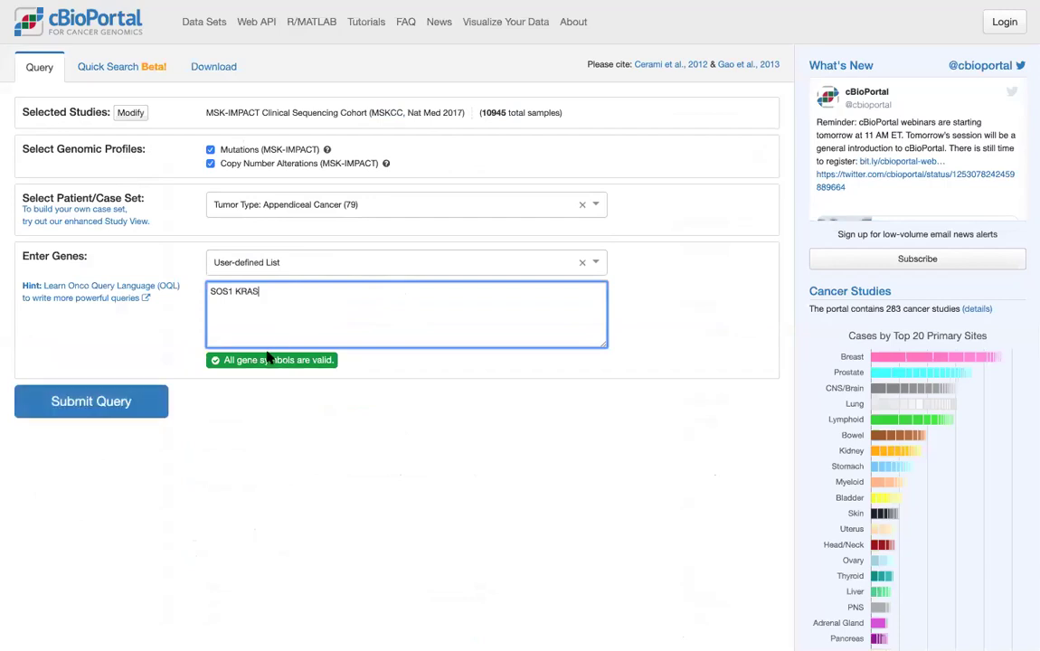
left_click(126, 404)
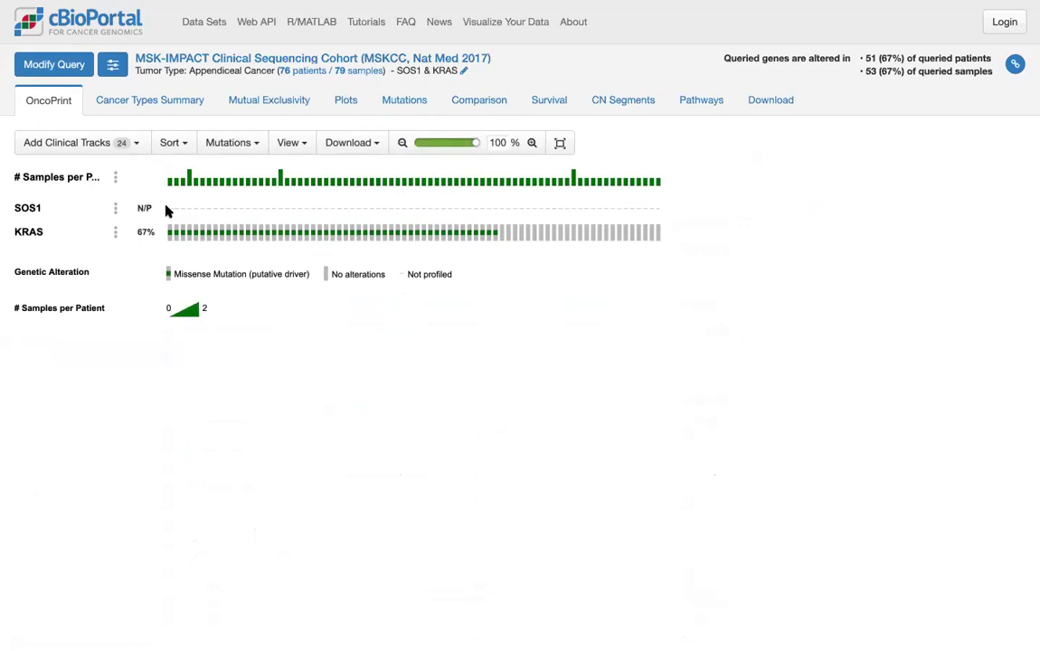
Check the IMPACT341 gene panel list for the first SOS1 sample, and return to that sample's details in the OncoPrint
mouse_move(167, 209)
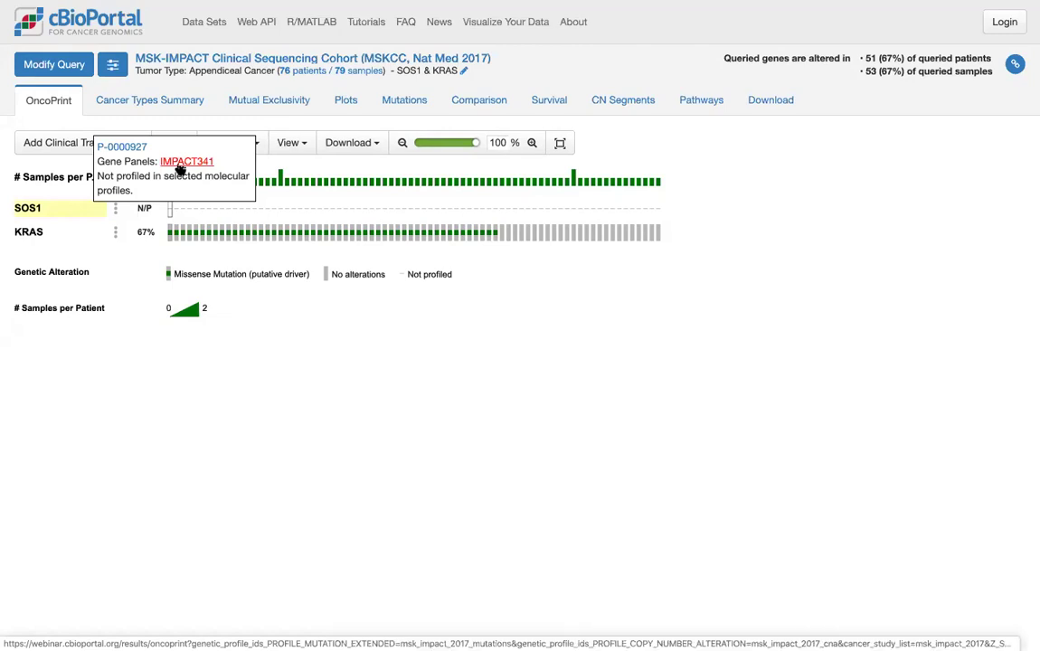
left_click(180, 163)
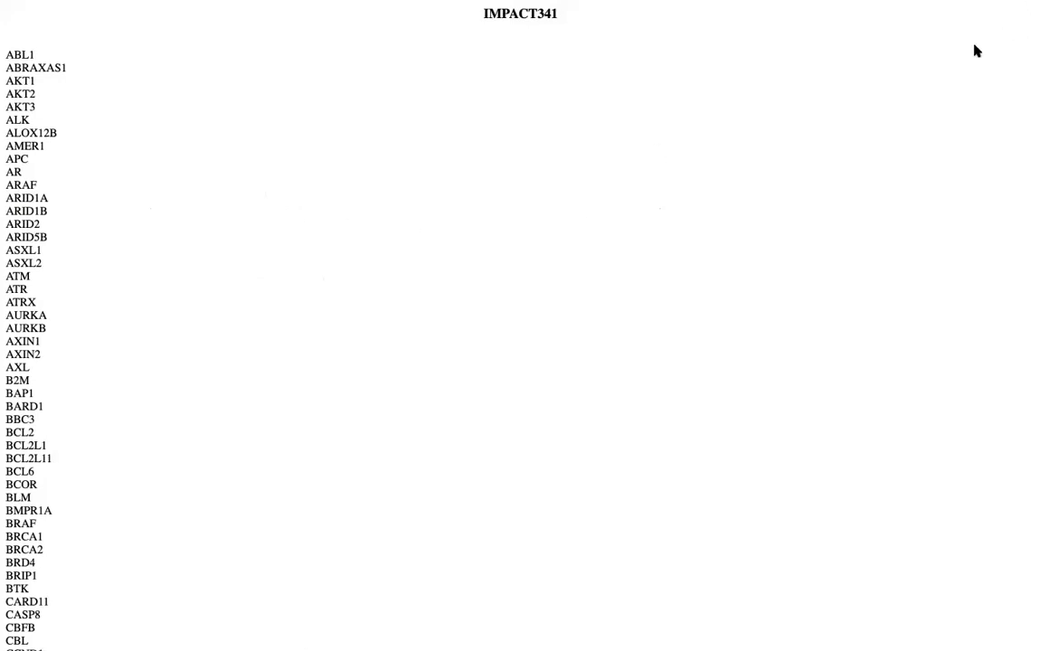
left_click_drag(975, 49, 614, 279)
left_click(636, 234)
mouse_move(939, 63)
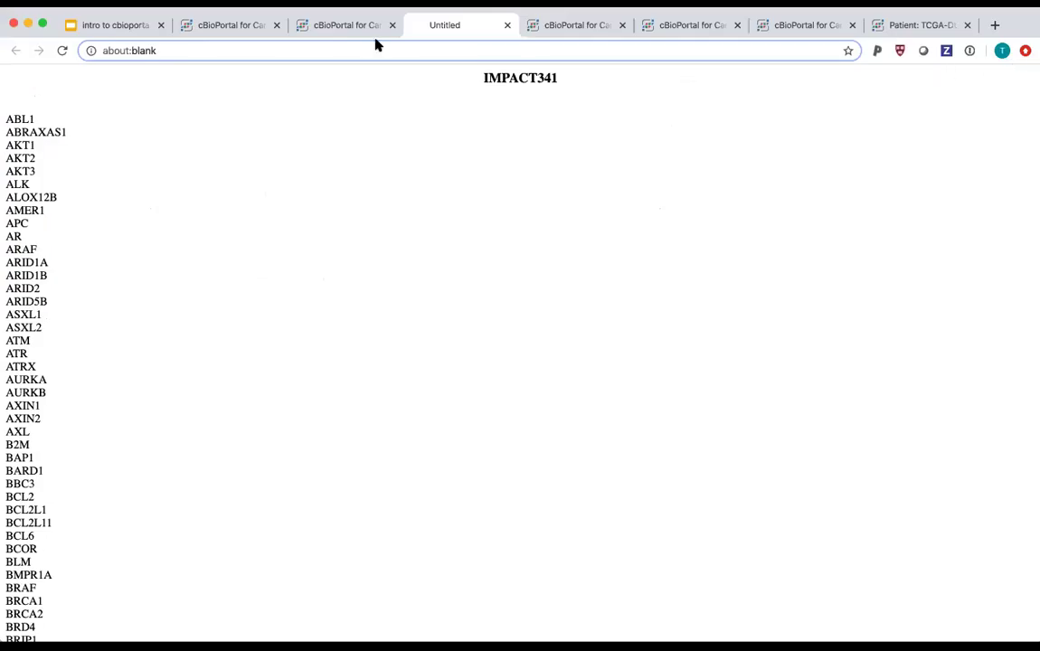
left_click(338, 25)
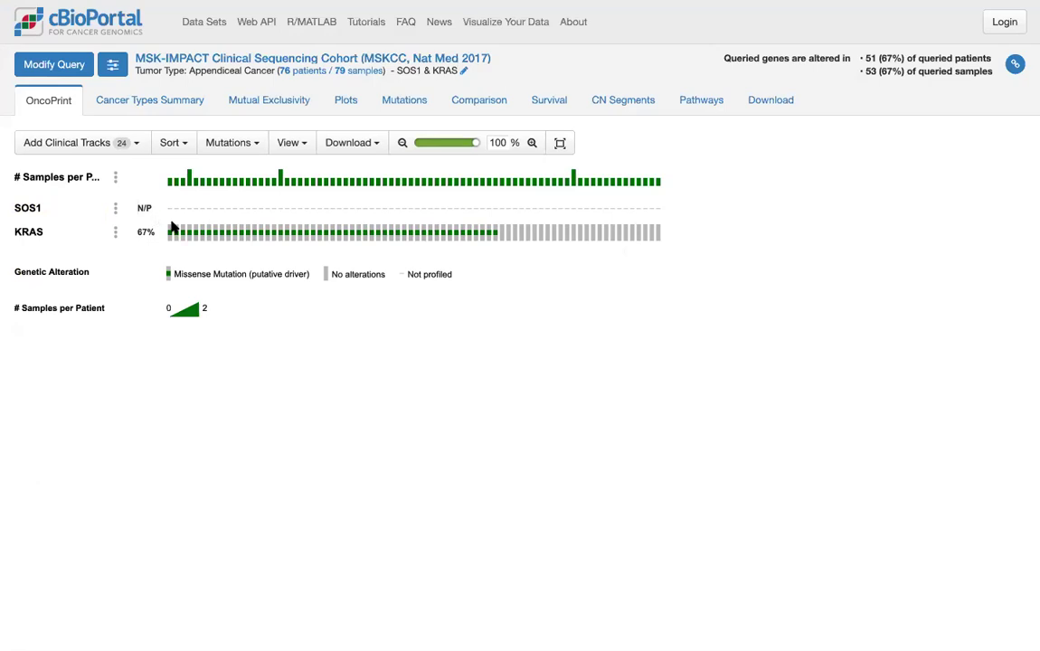
mouse_move(173, 217)
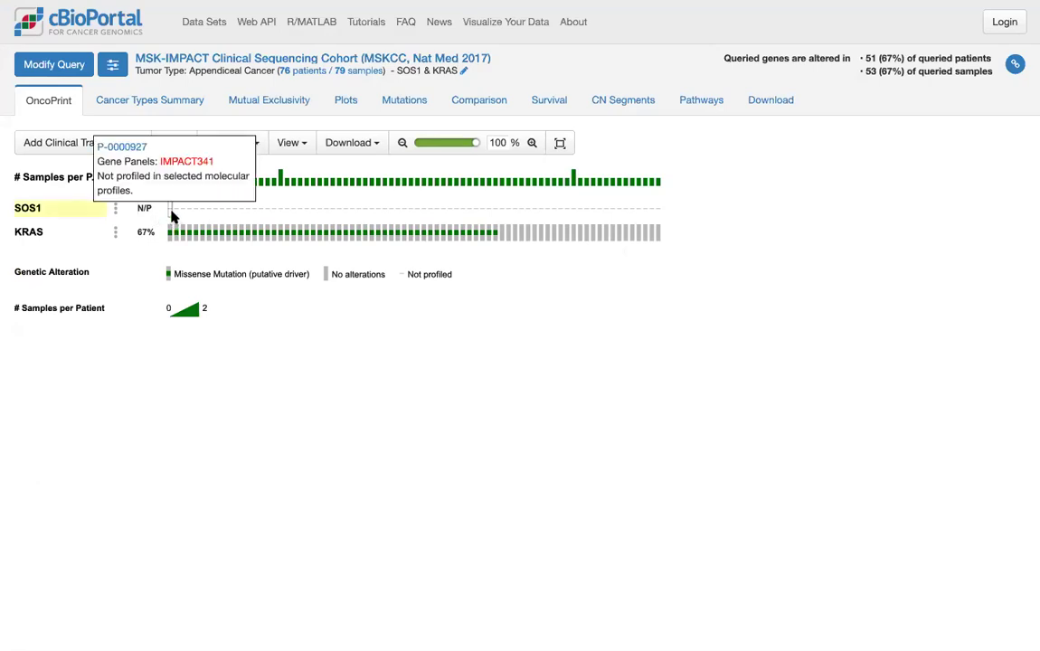